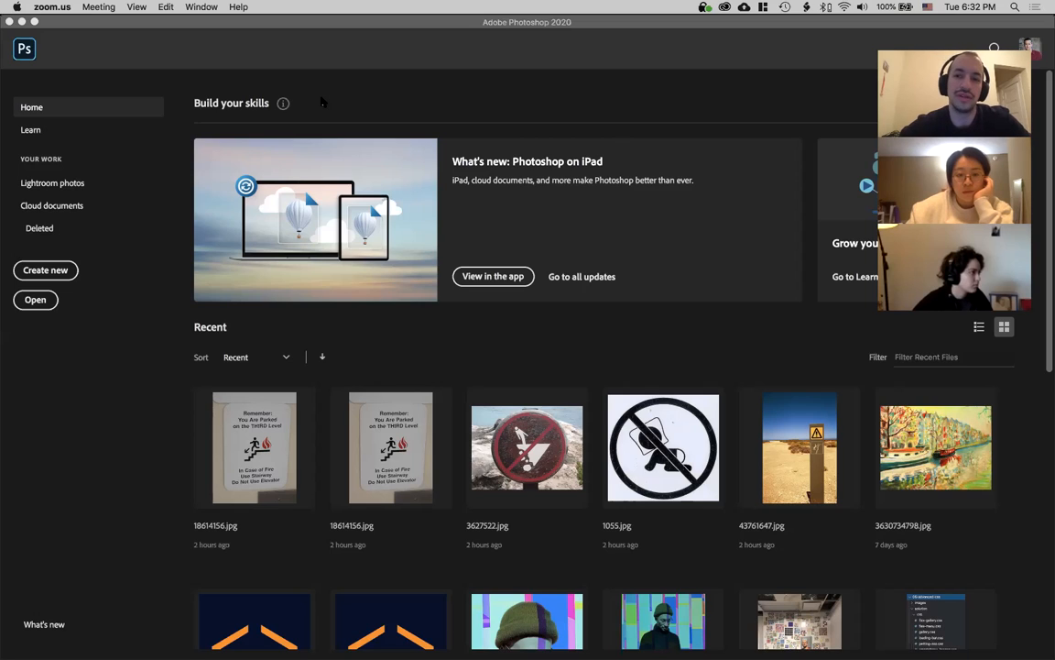
Open the image 3627522.jpg from the stick_figure_test folder
click(322, 102)
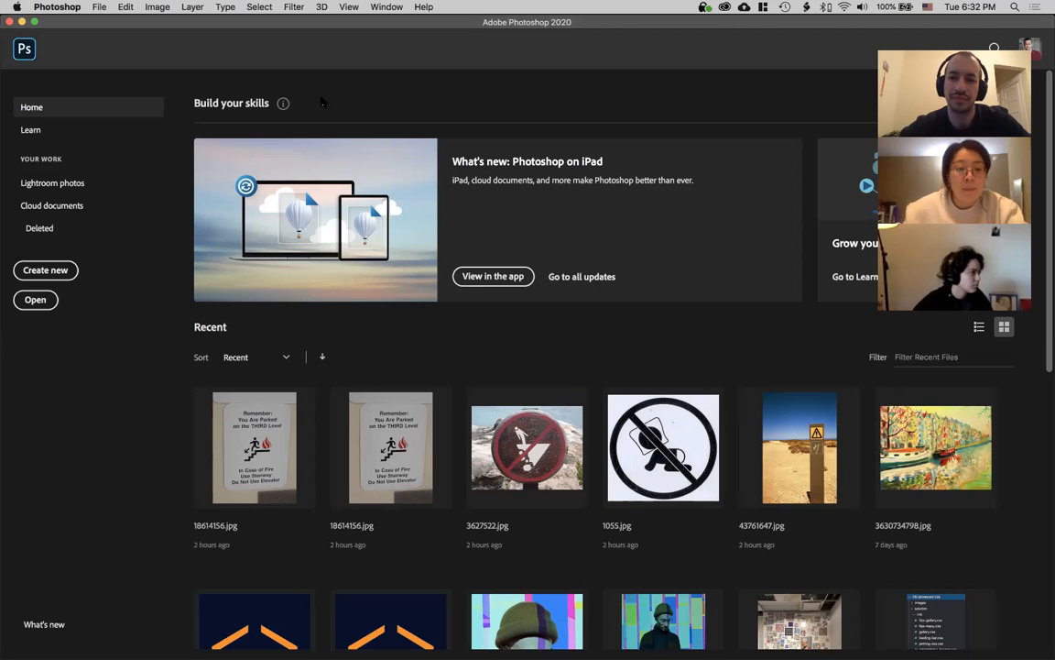
click(100, 8)
click(115, 35)
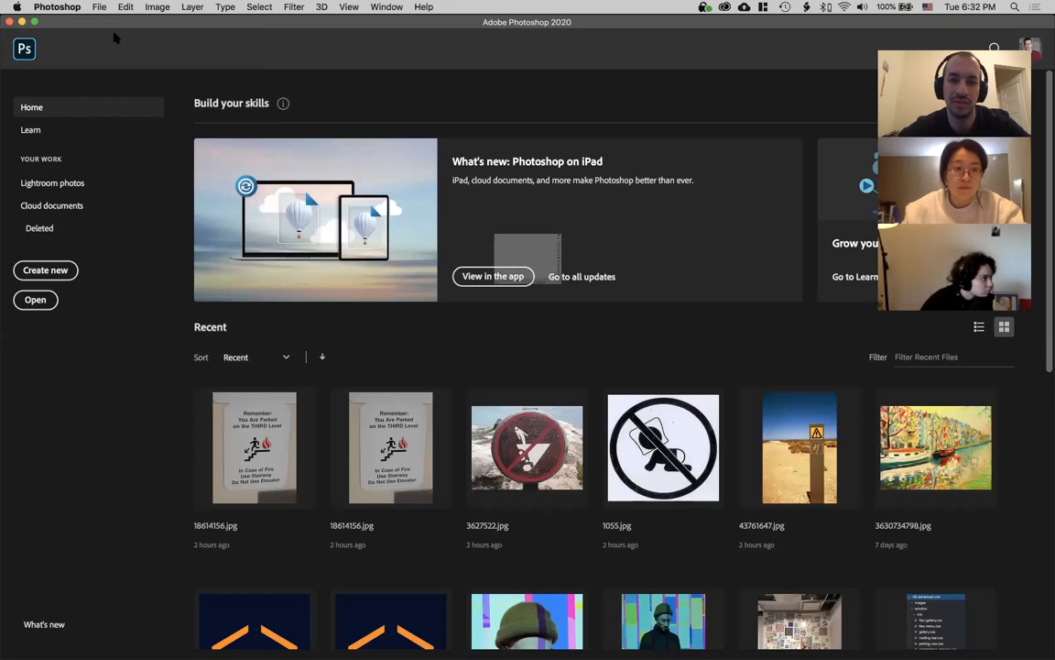
click(574, 126)
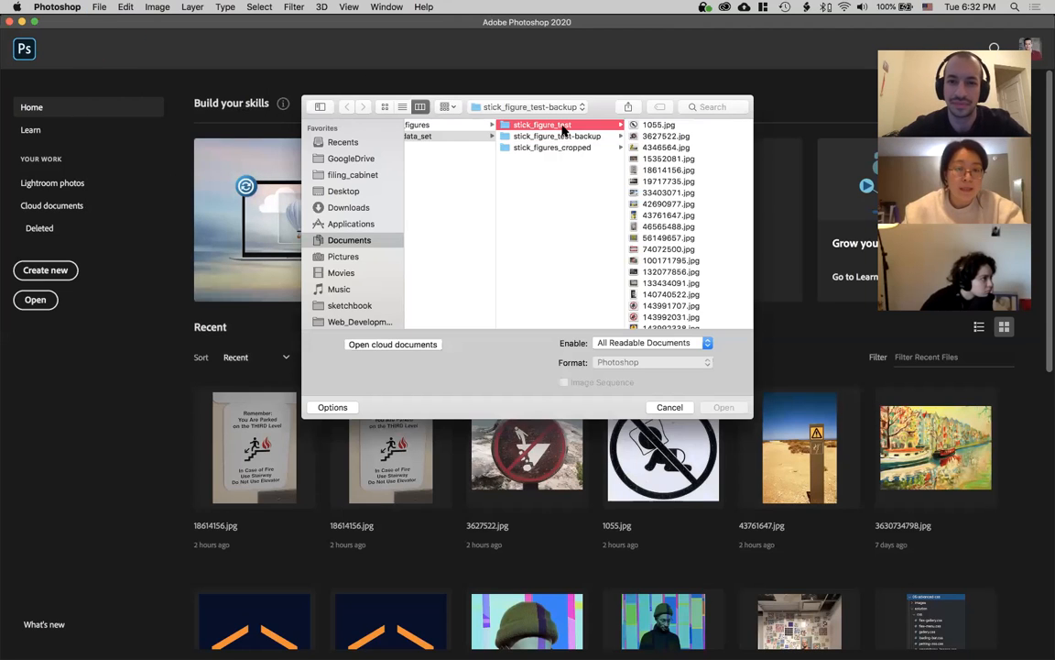
click(661, 135)
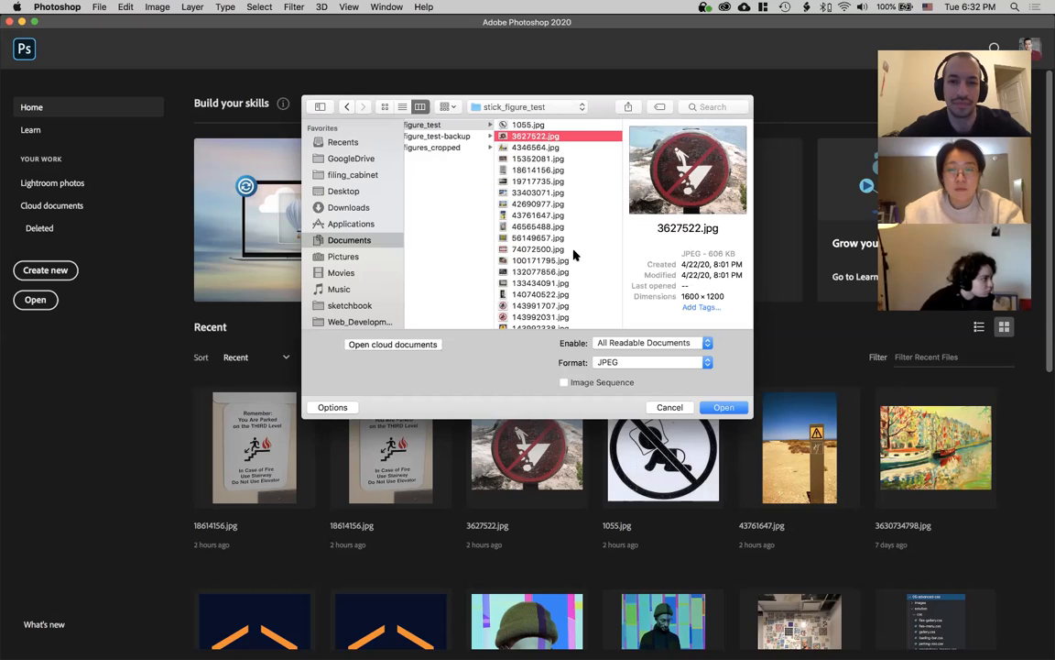
click(718, 409)
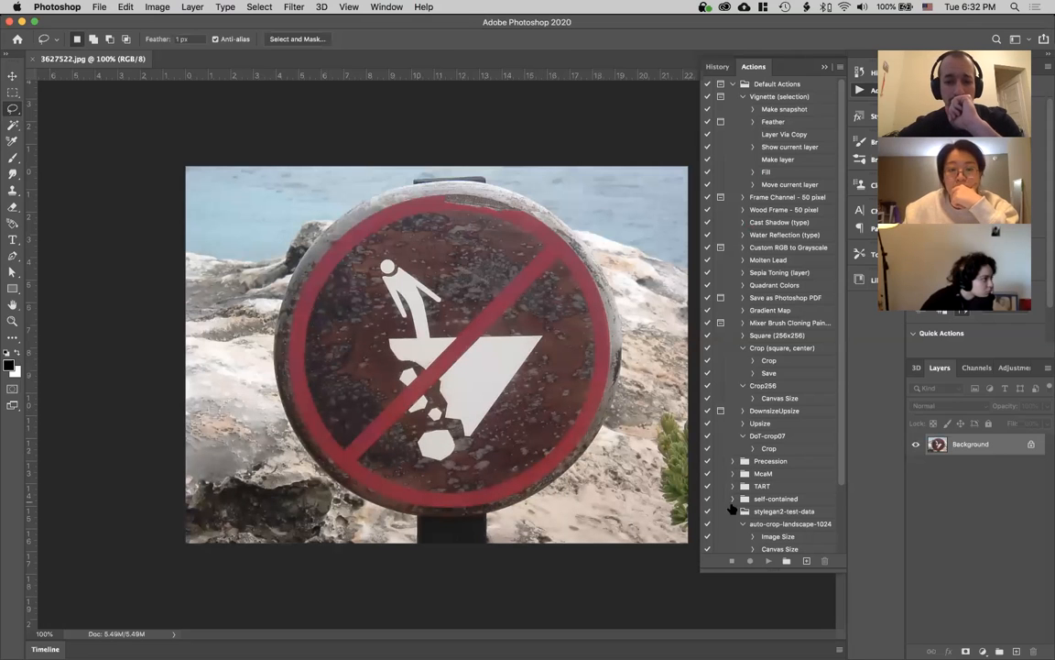
Collapse the two auto-crop actions in the stylegan2-test-data set and create a new action set named test-crop
scroll(766, 437, down, 3)
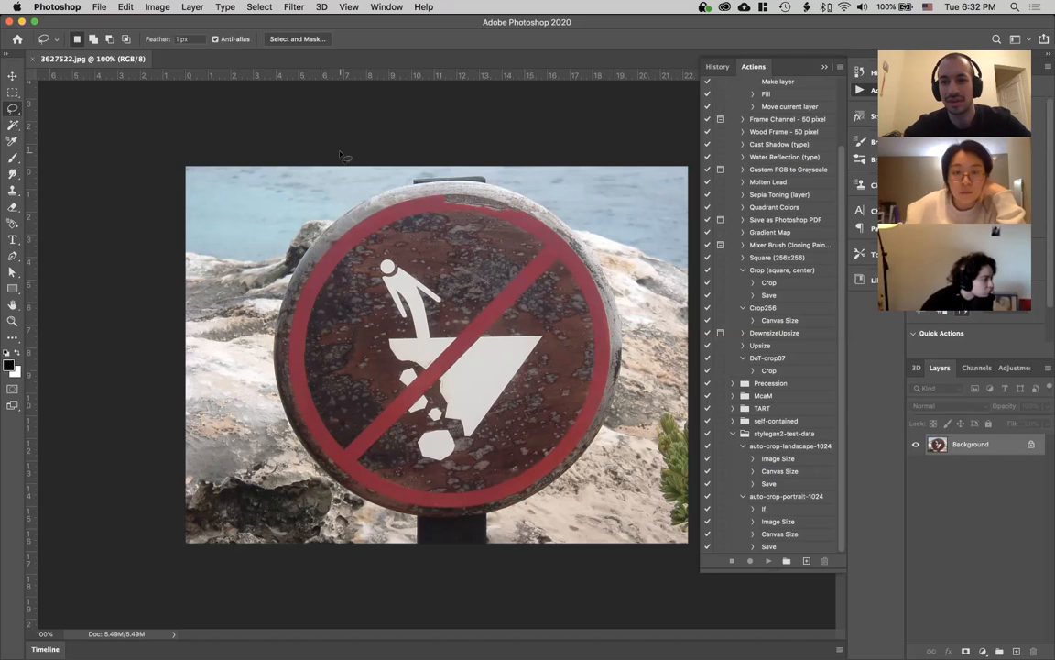
click(743, 445)
click(743, 497)
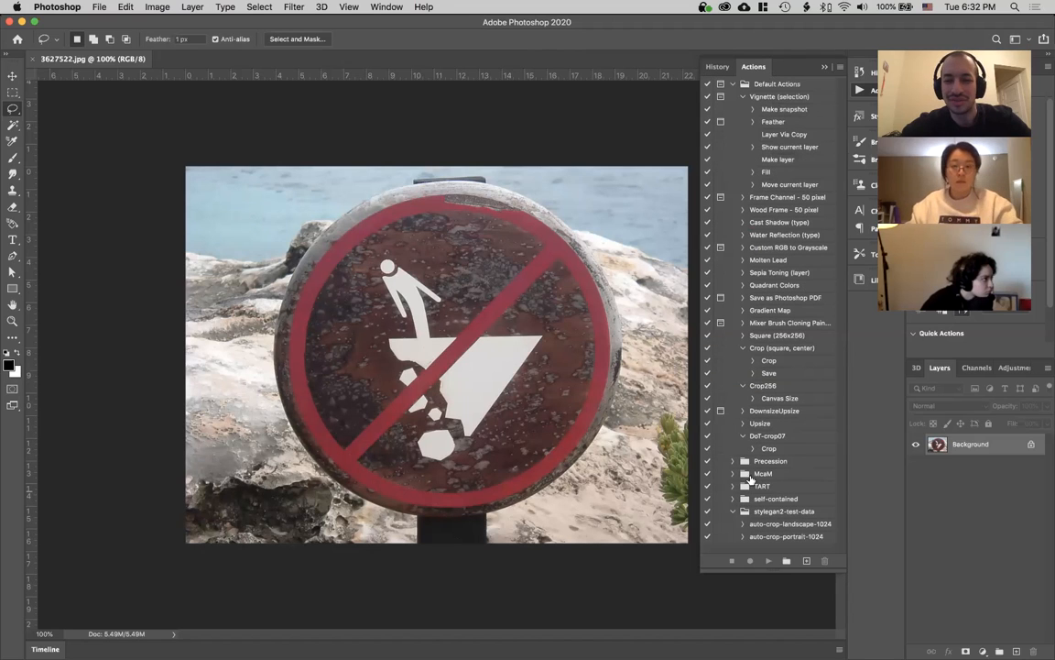
click(785, 561)
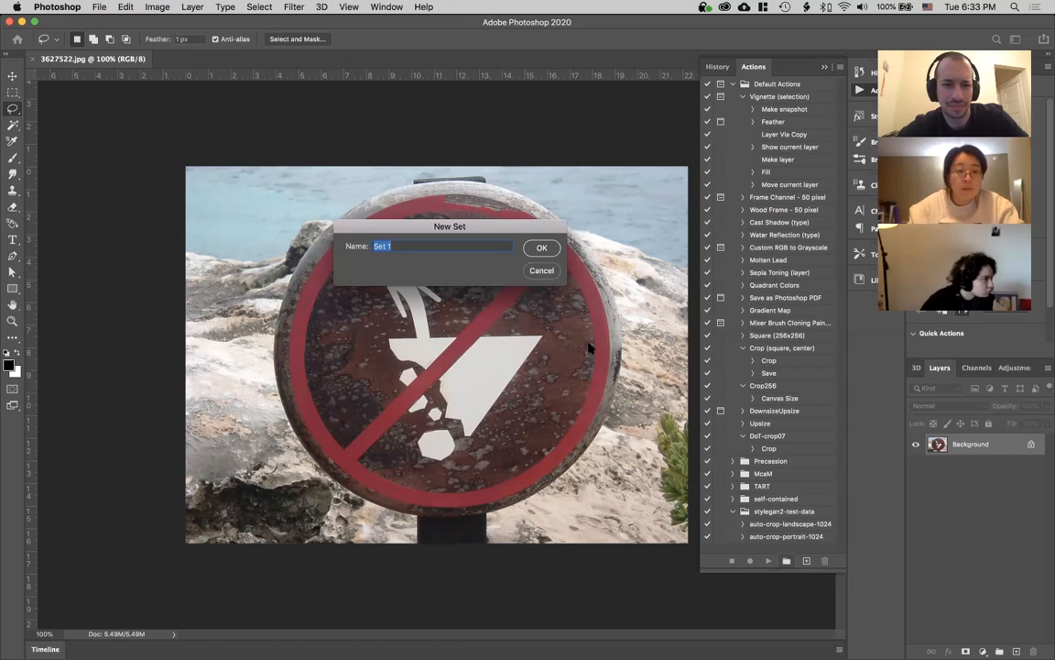
text(test)
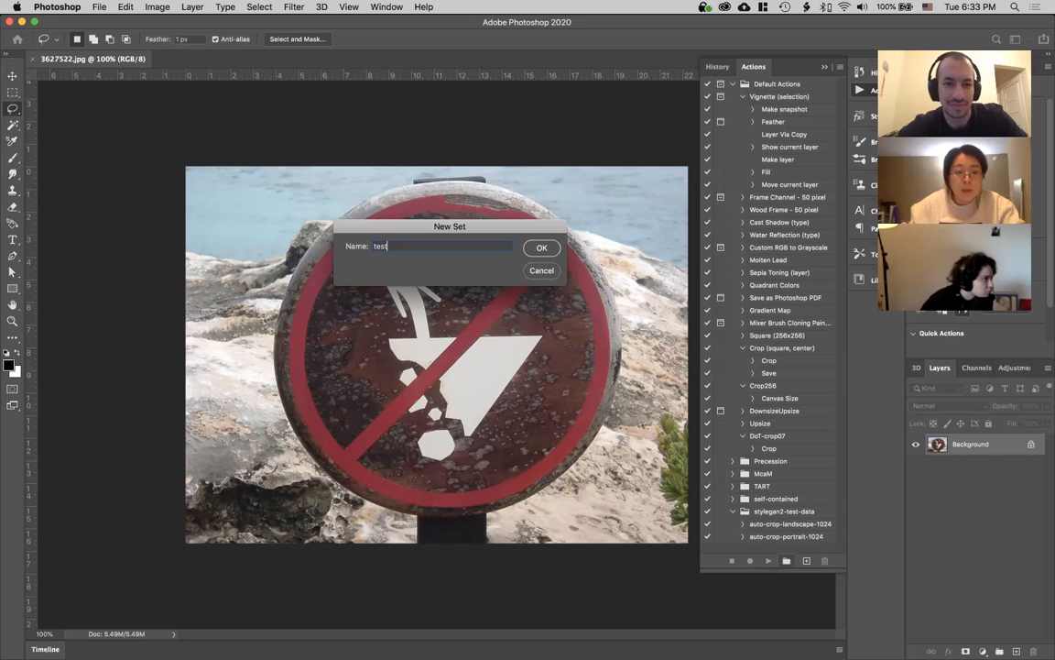
text(-crop)
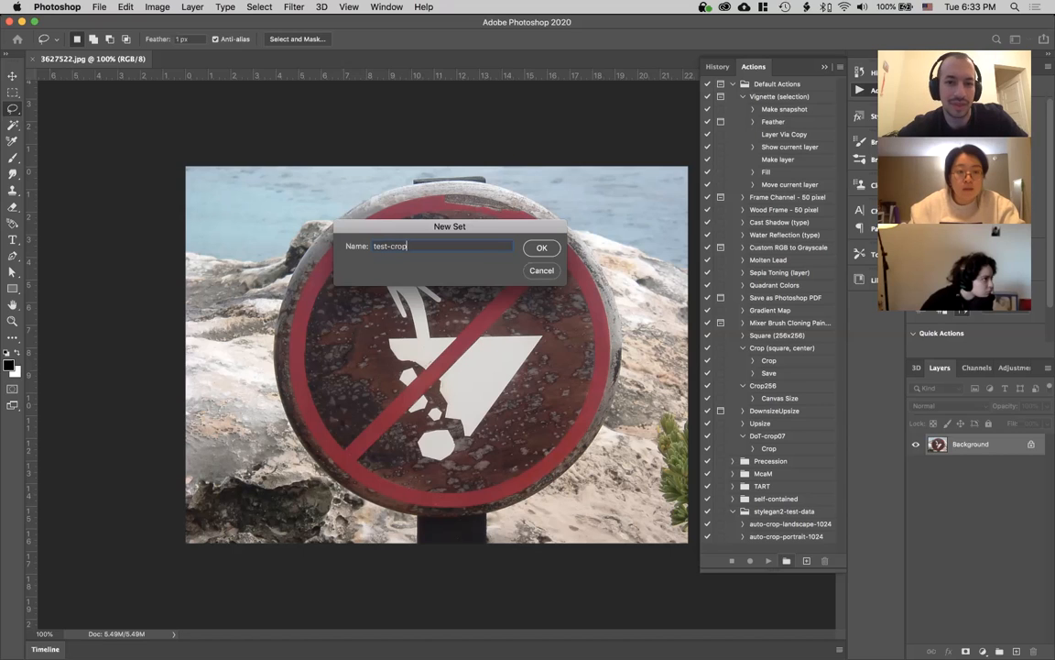
key(Return)
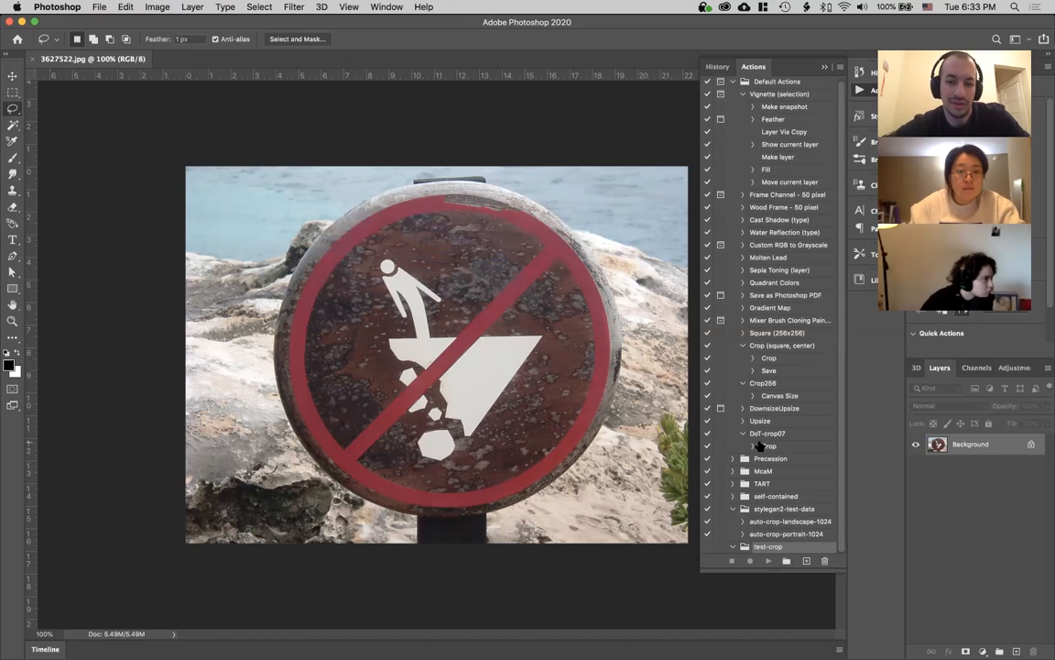
Expand the existing landscape crop action for reference and start recording a new action named auto-crop-landscape-1024 in the test-crop set
click(746, 521)
scroll(756, 520, down, 2)
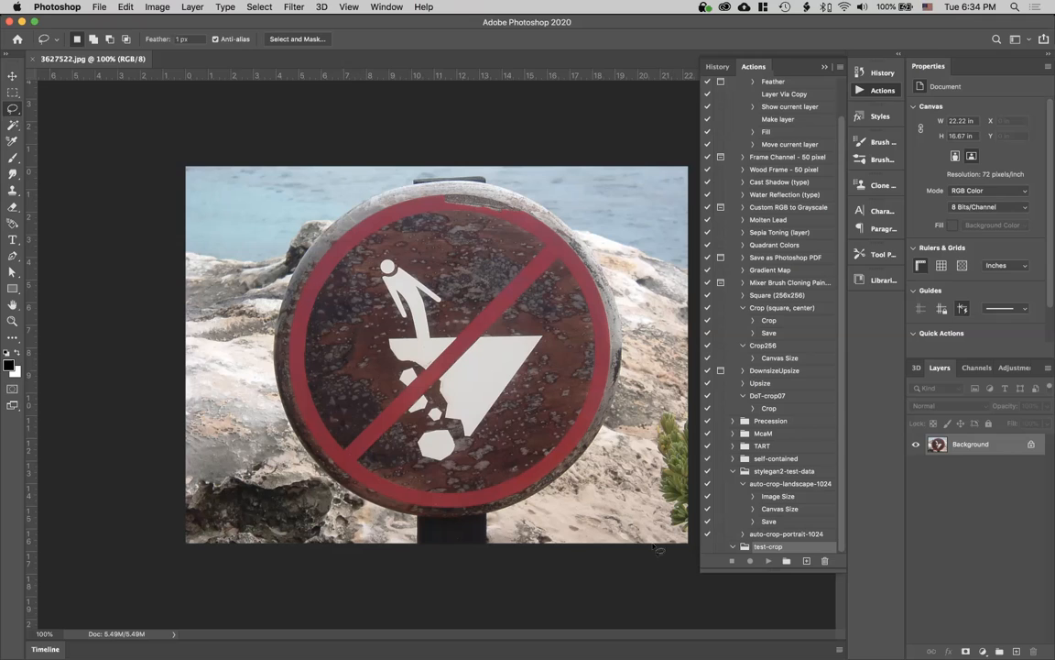
click(807, 561)
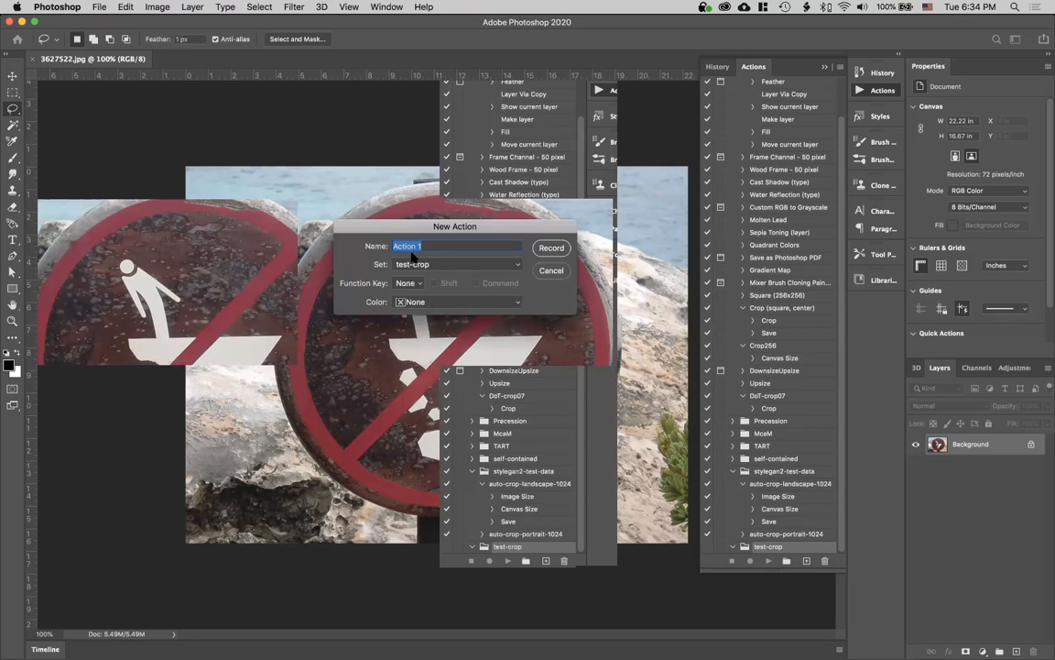
text(auto-crop-landscape-1024)
click(551, 248)
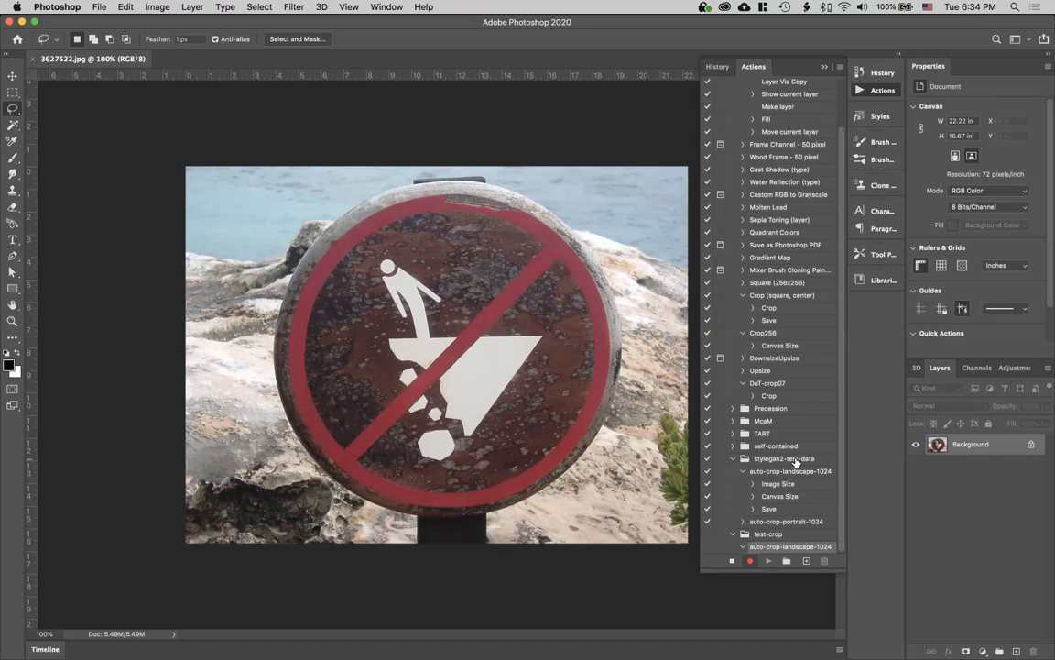
click(750, 561)
Resize the image proportionally to a height of 1024 pixels
click(158, 7)
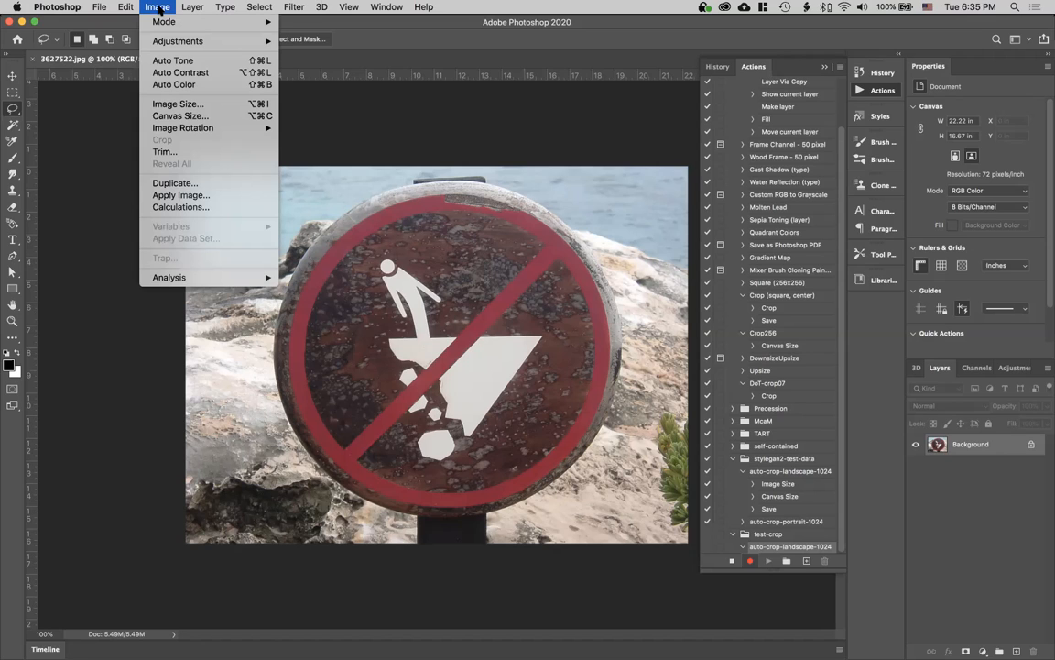
click(171, 107)
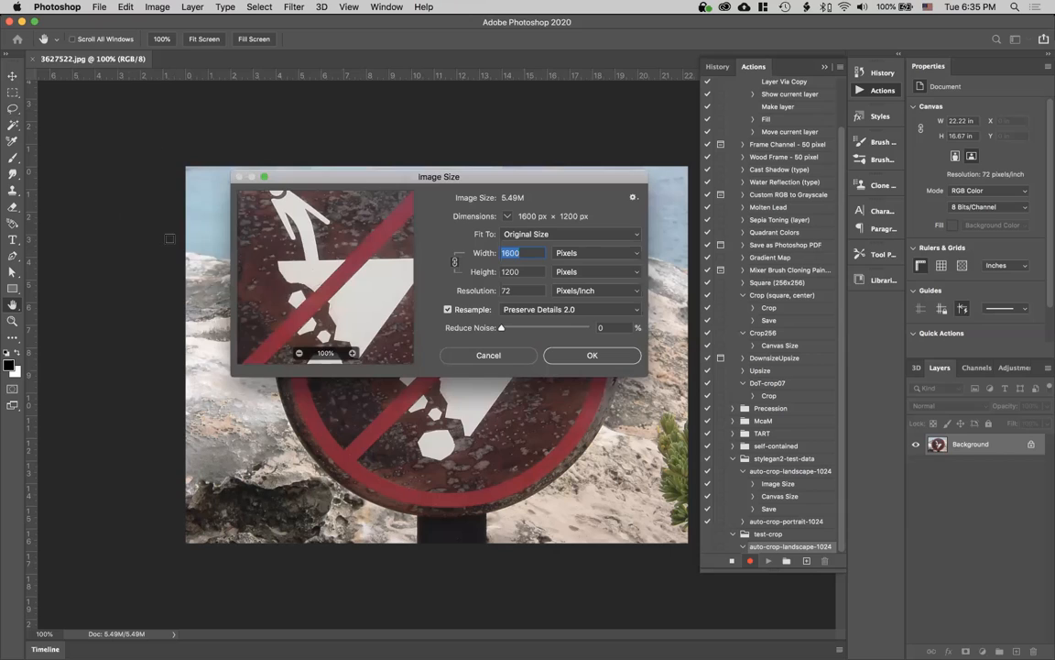
double_click(514, 269)
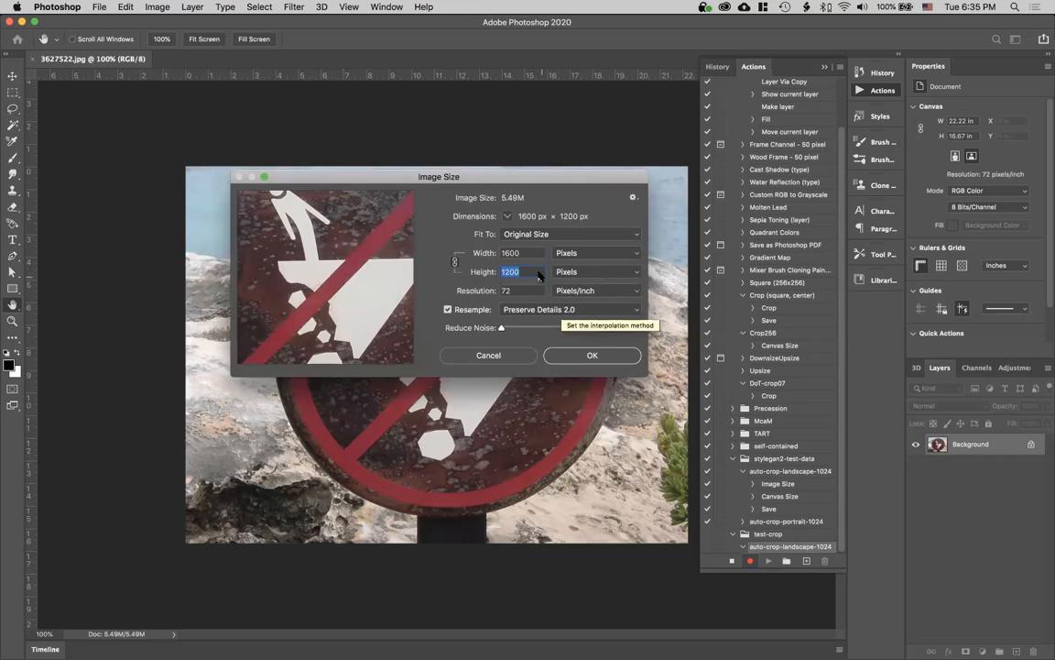
text(1024)
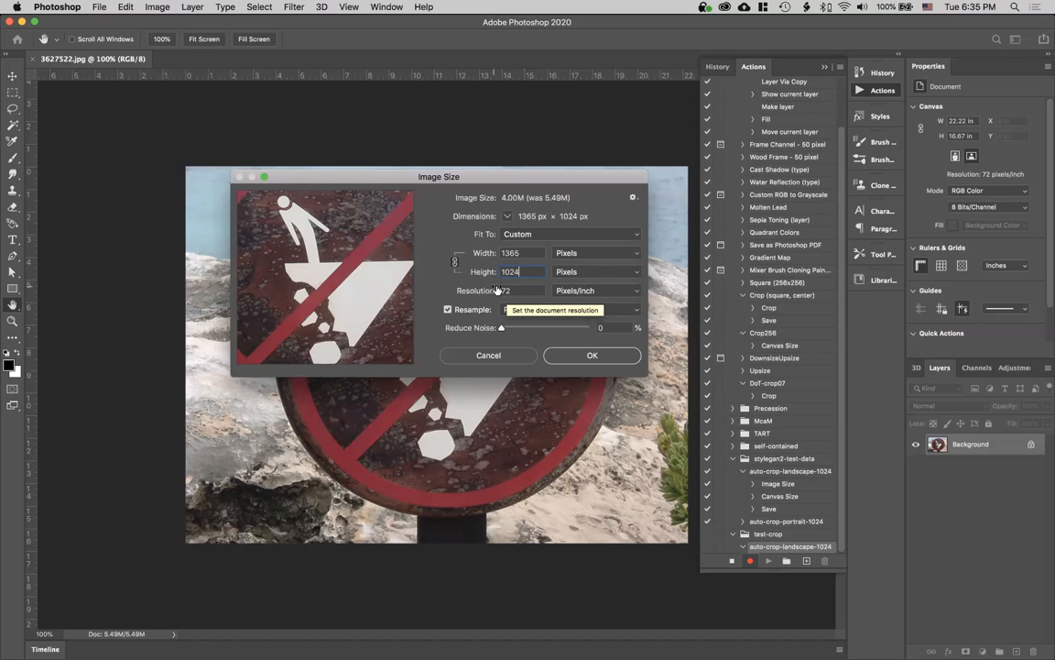
click(498, 290)
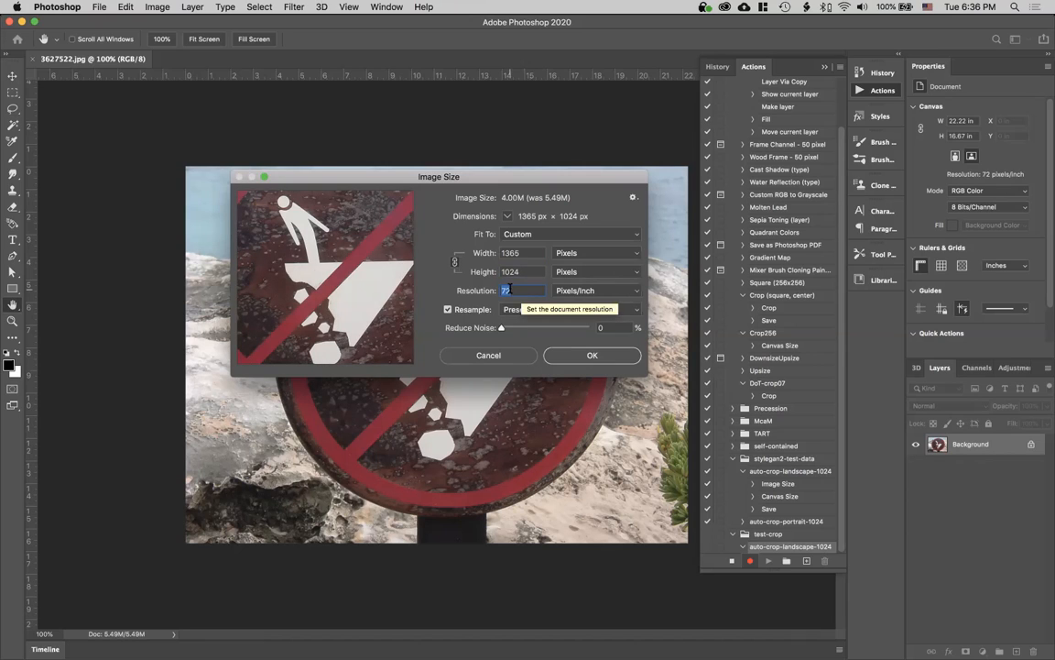
click(510, 290)
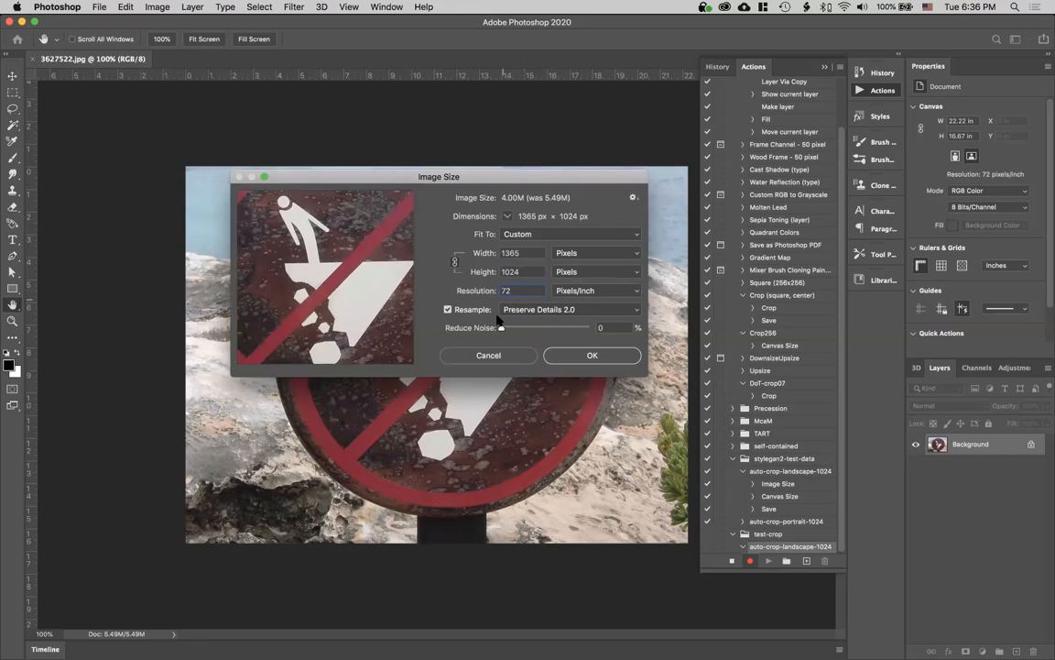
double_click(514, 291)
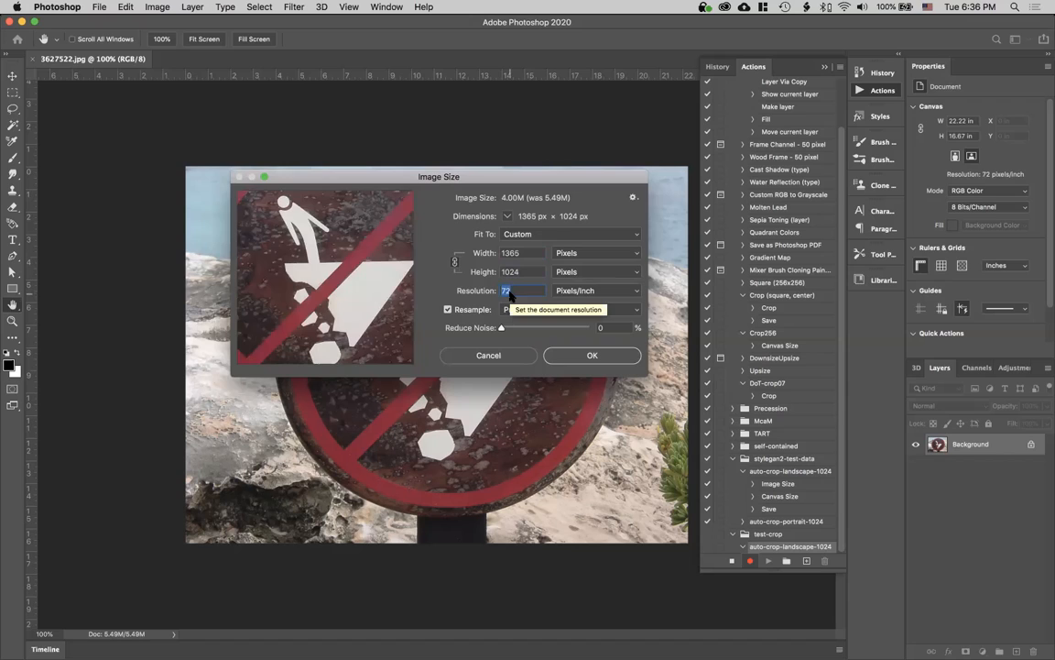
double_click(514, 273)
text(1024)
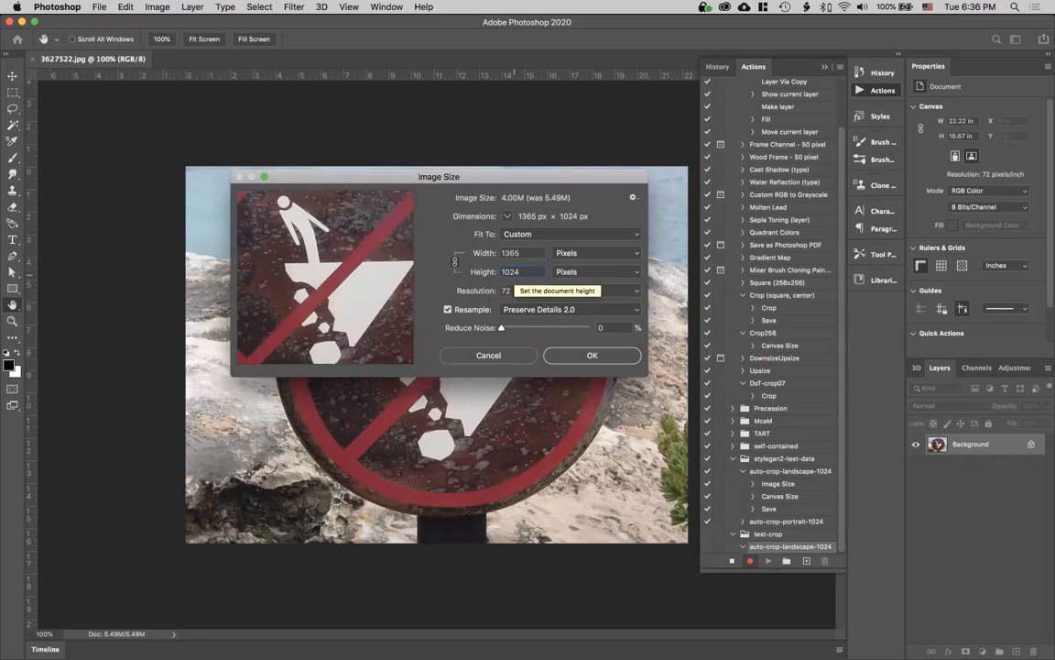
click(592, 356)
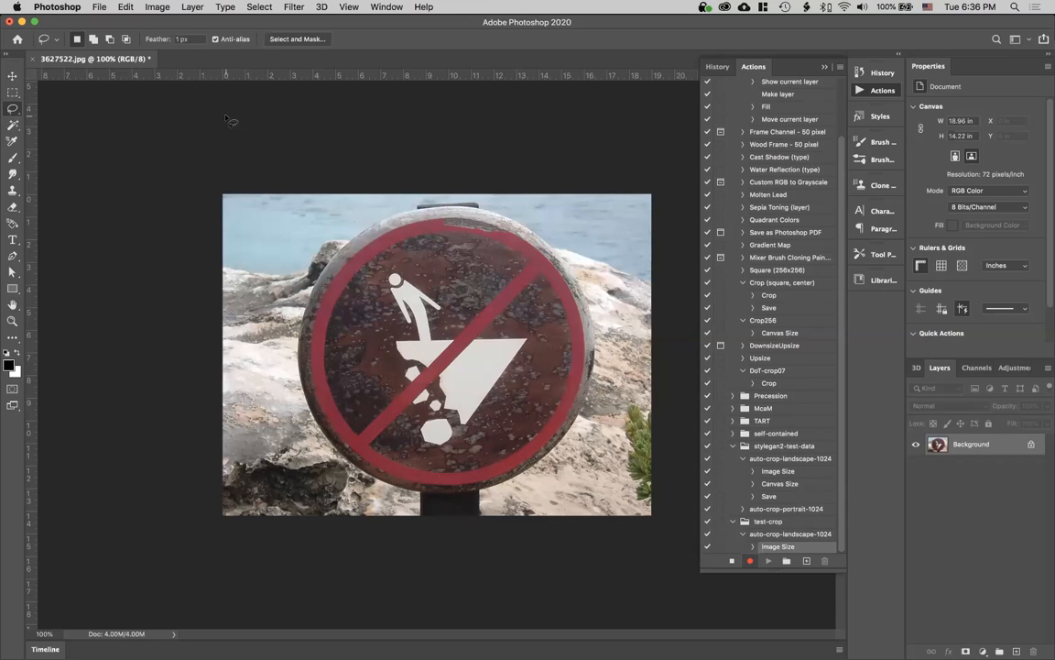
Switch the canvas size units to pixels and crop the canvas to a width of 1024, keeping the centre anchor
click(154, 9)
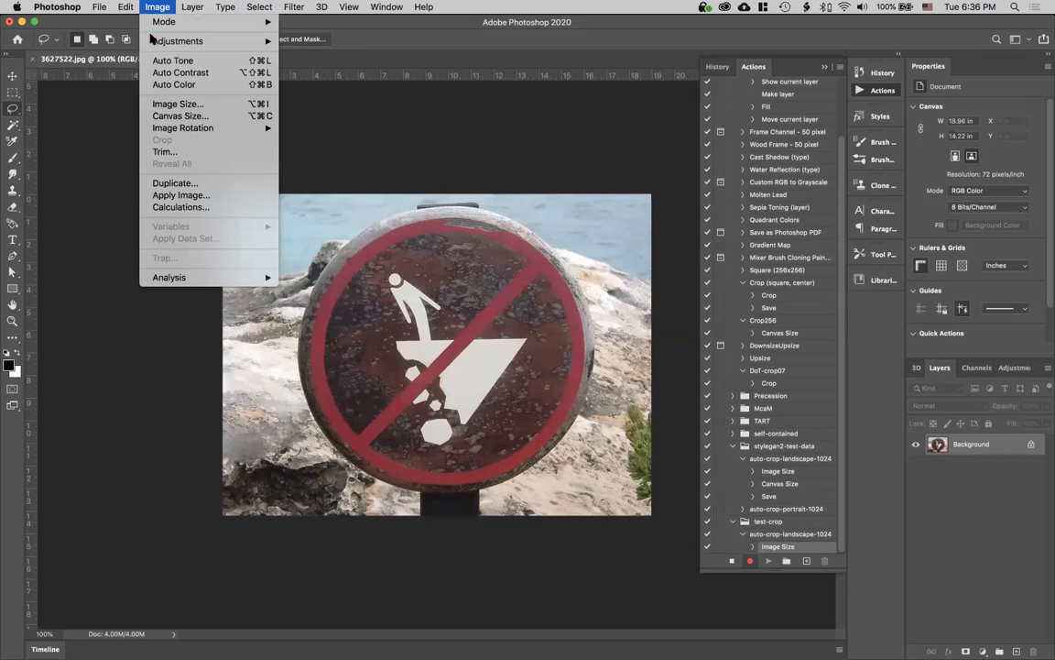
click(217, 122)
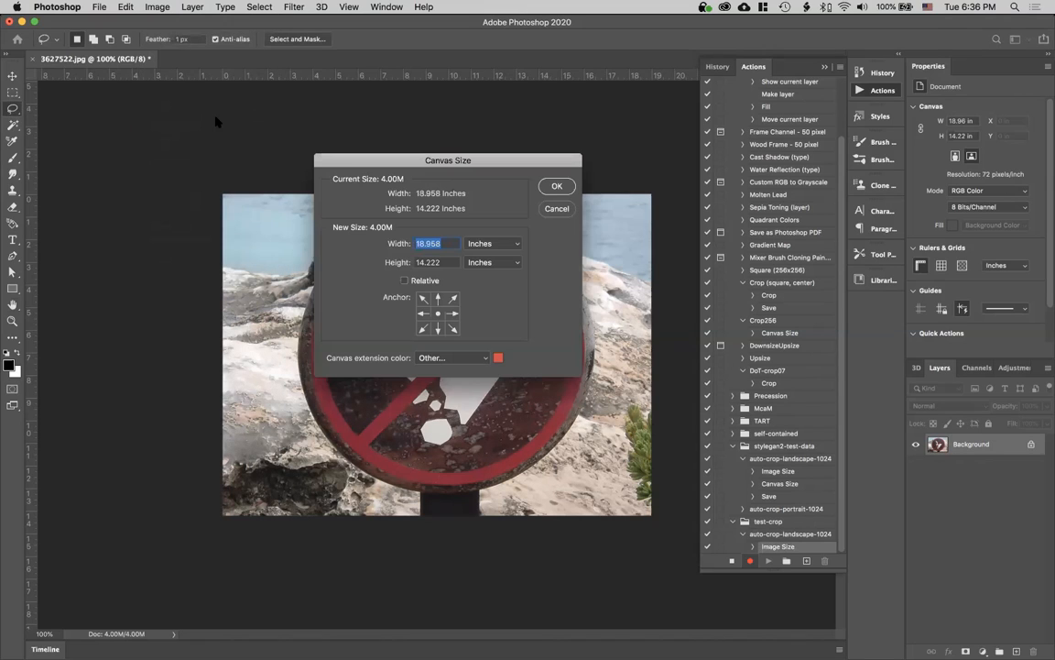
click(496, 242)
click(484, 232)
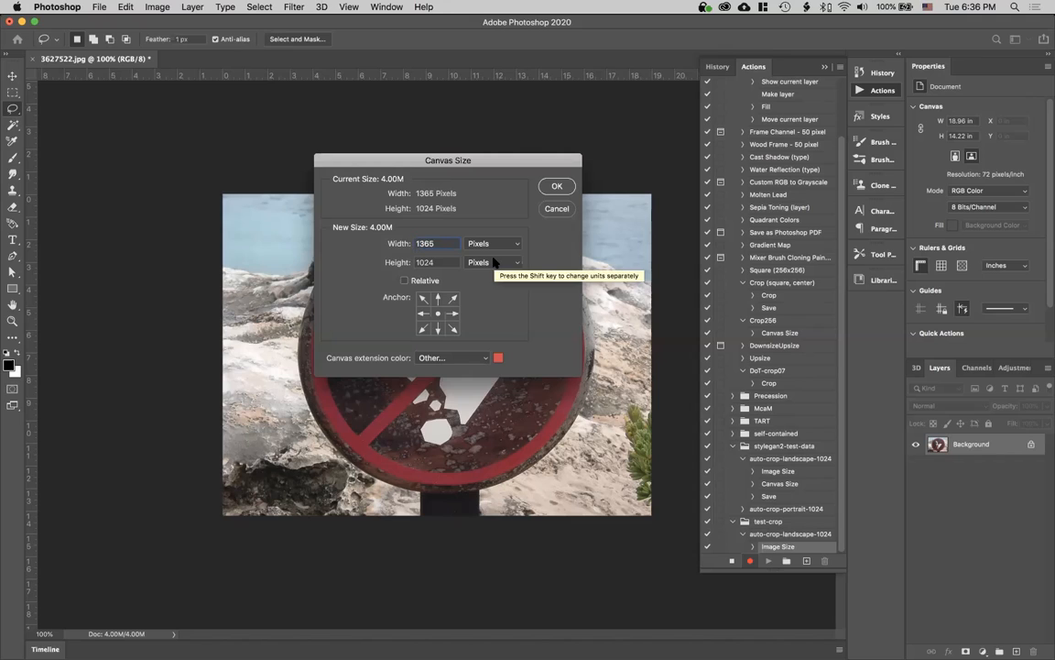
double_click(431, 244)
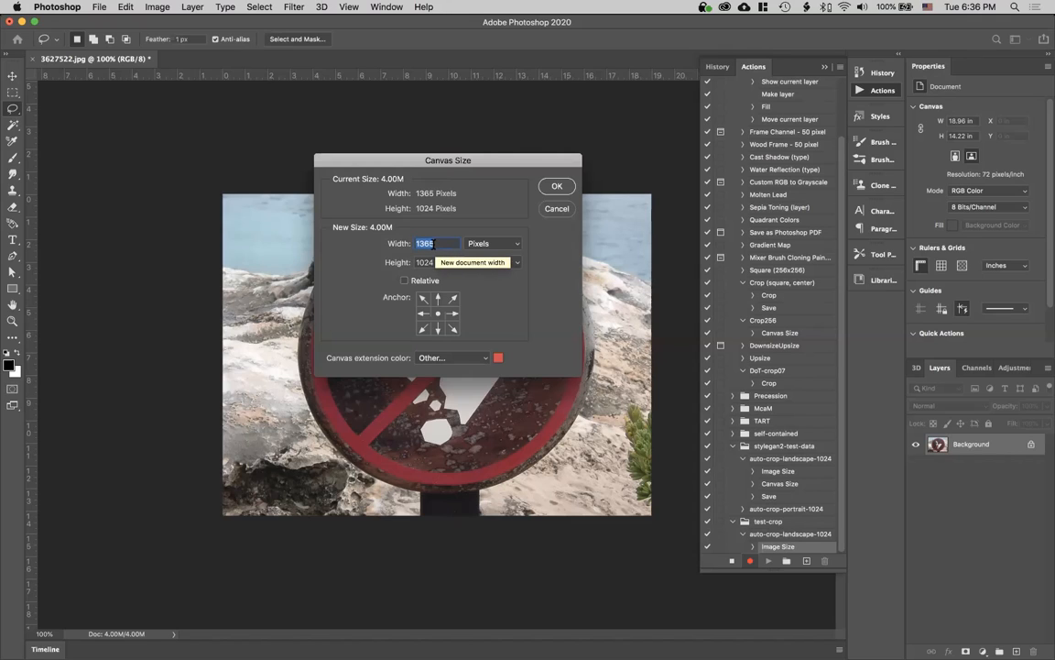
text(1024)
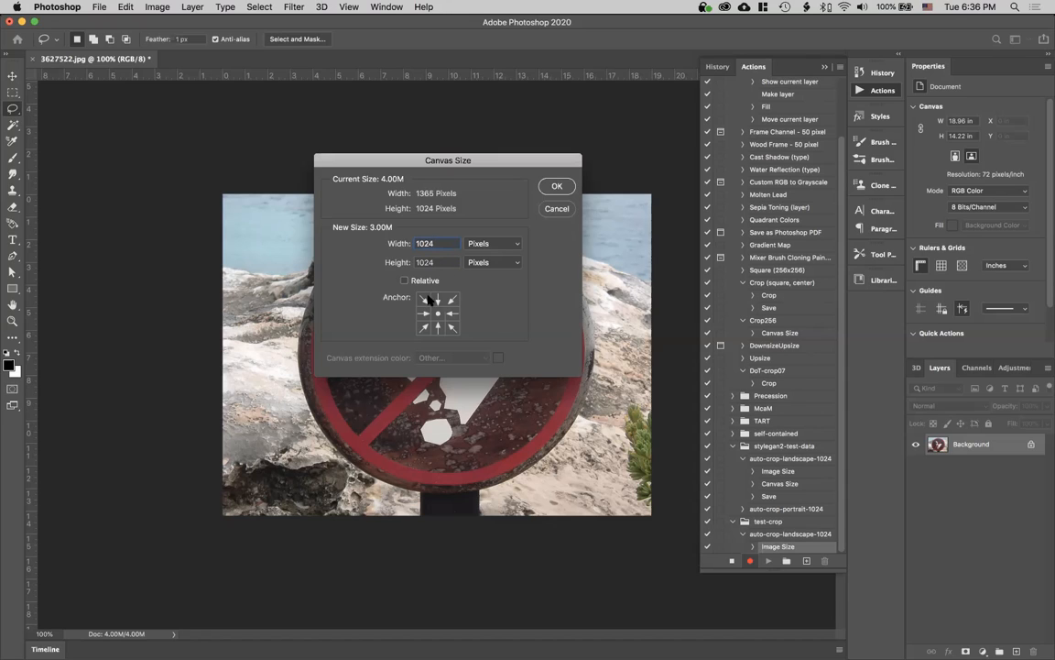
double_click(427, 243)
click(563, 187)
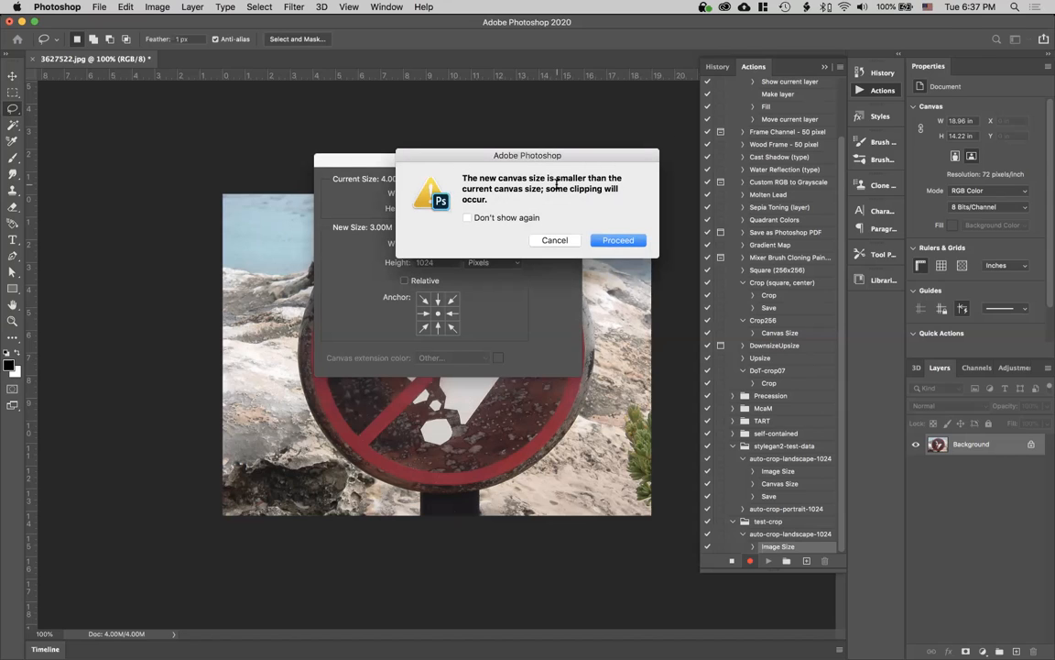
click(608, 242)
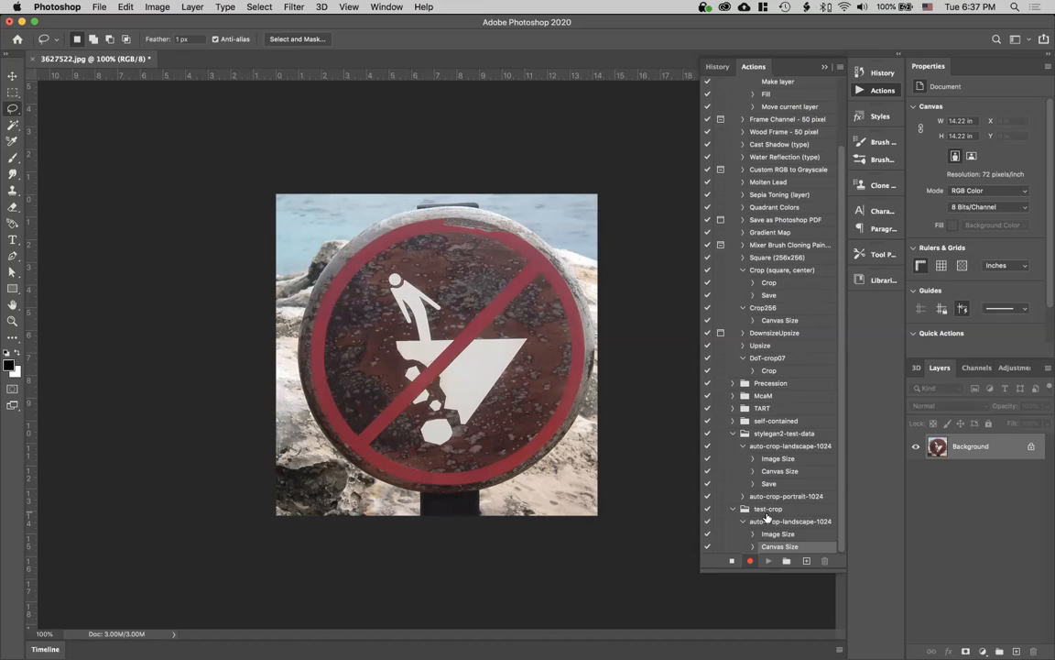
Start saving the cropped image under a new location, choosing the unprocessed_data_sets folder in Documents
click(98, 6)
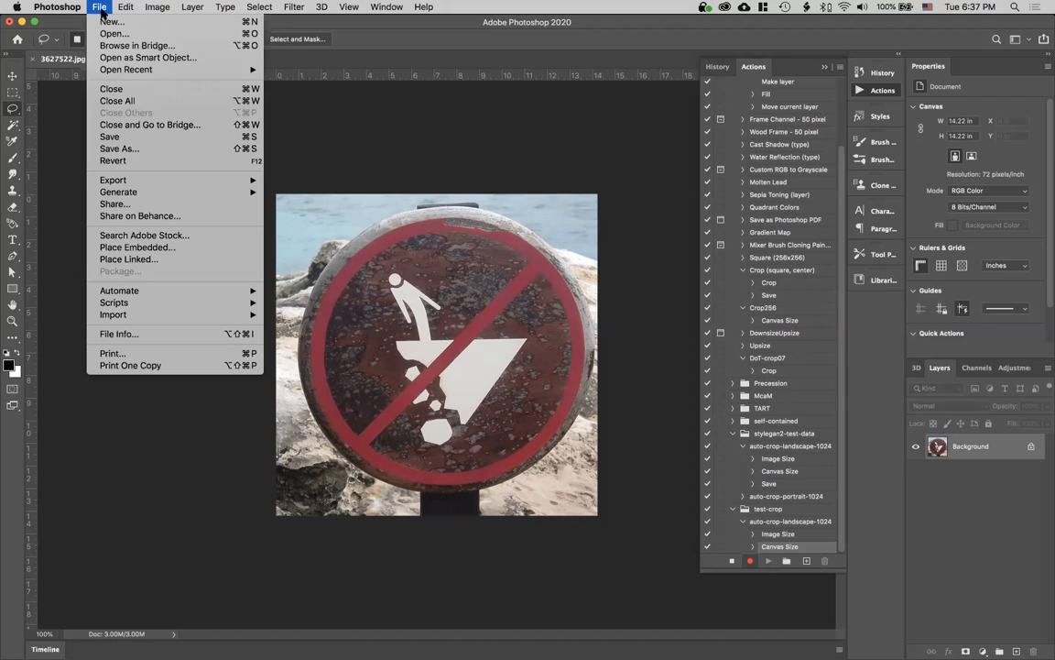
click(117, 150)
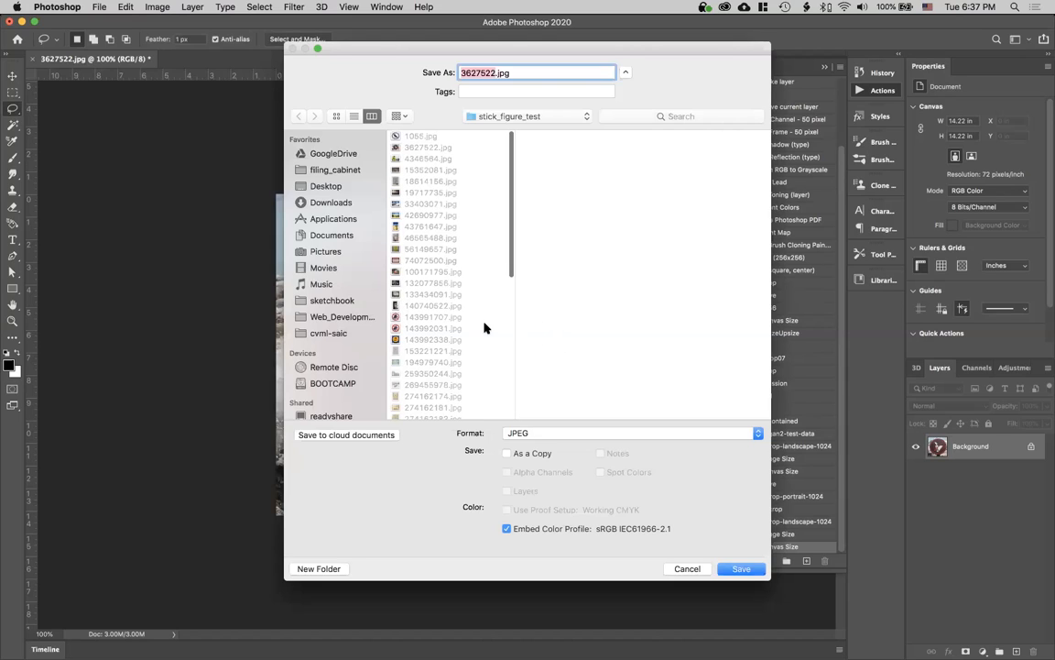
click(539, 117)
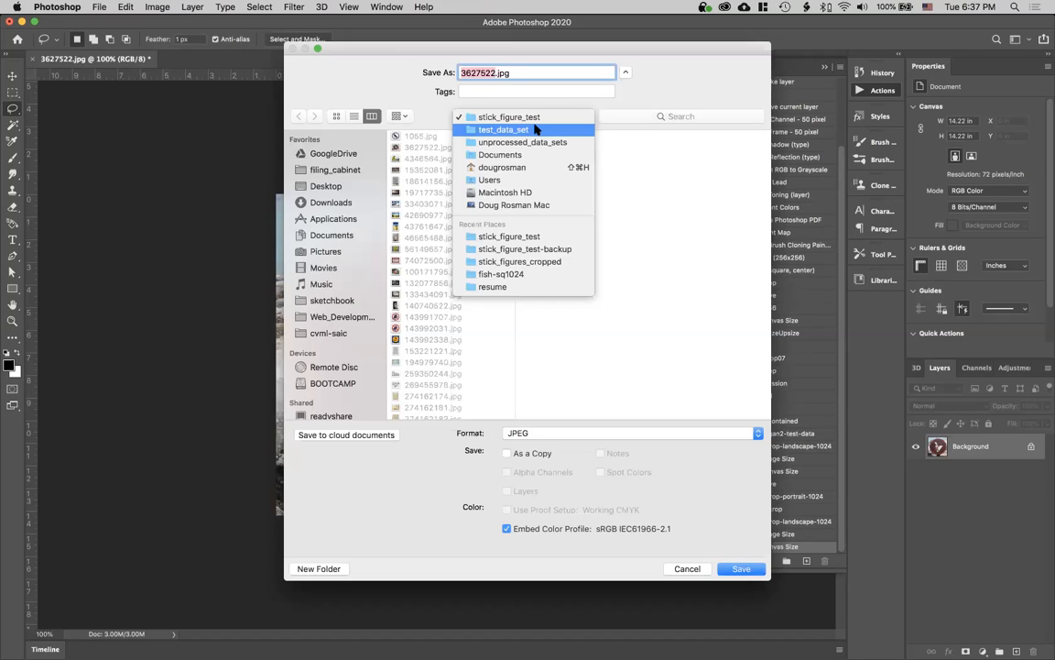
click(531, 119)
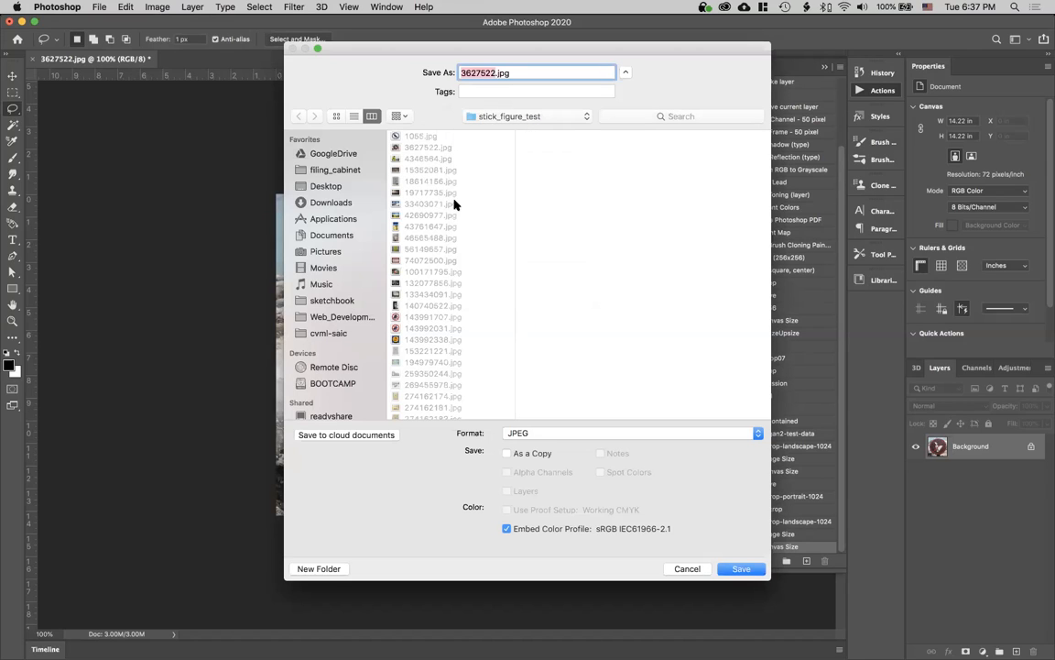
click(577, 236)
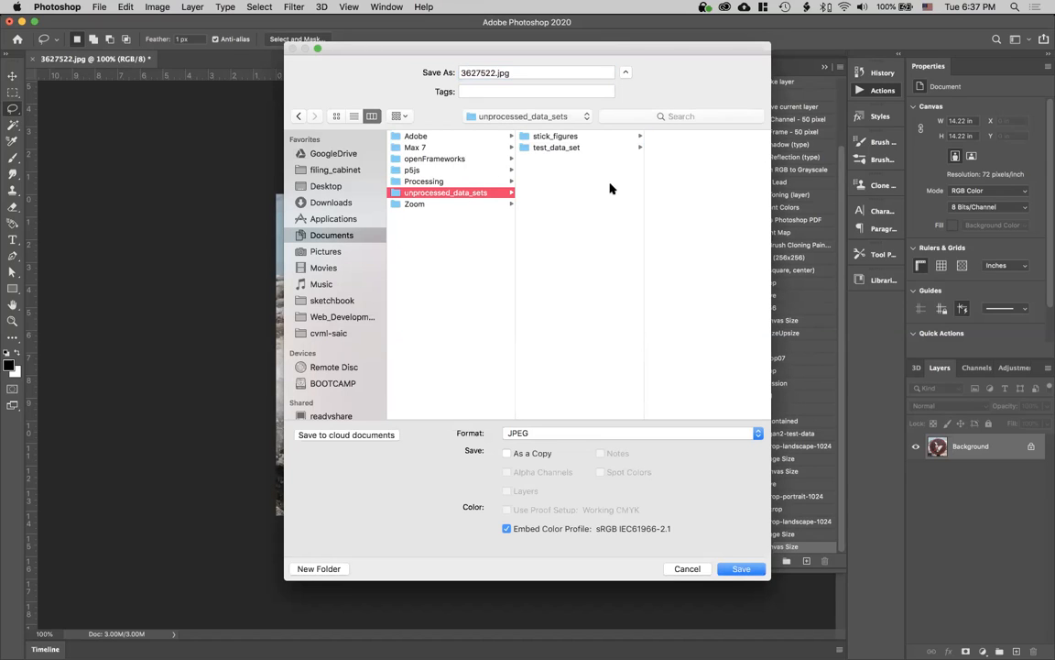
Name the file sure, save it as a JPEG at quality 10, and stop recording the landscape action
double_click(475, 73)
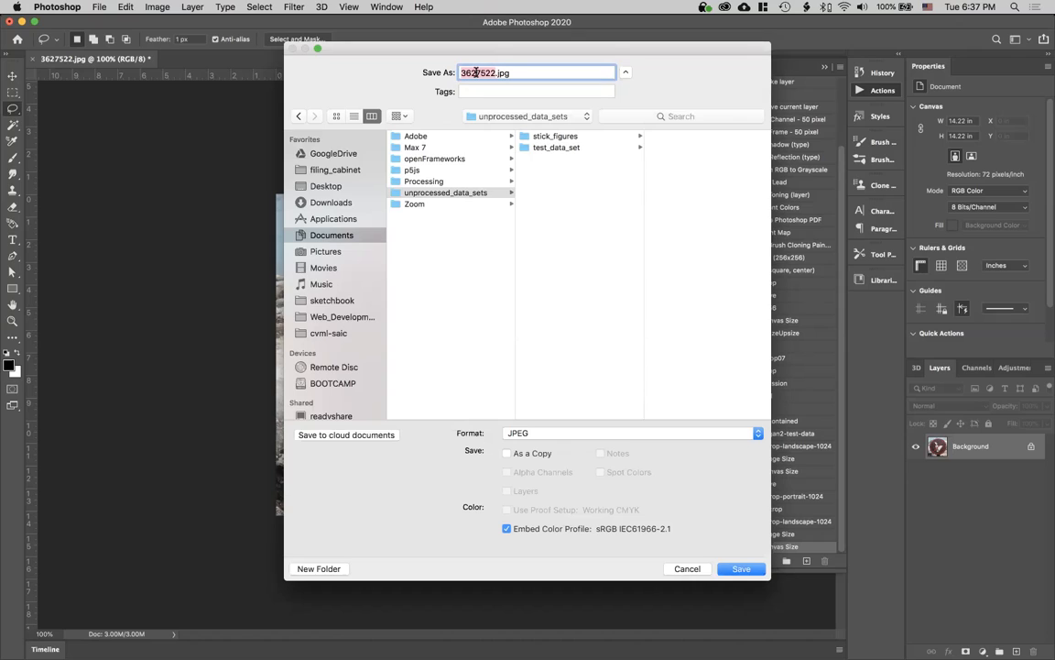
text(sure)
click(744, 569)
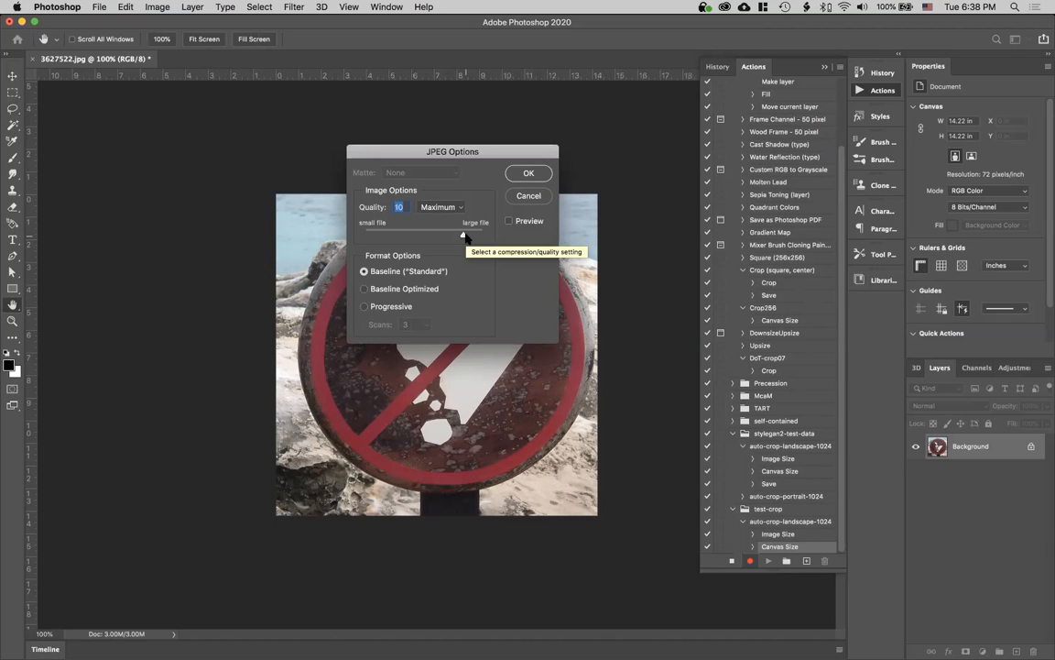
click(517, 173)
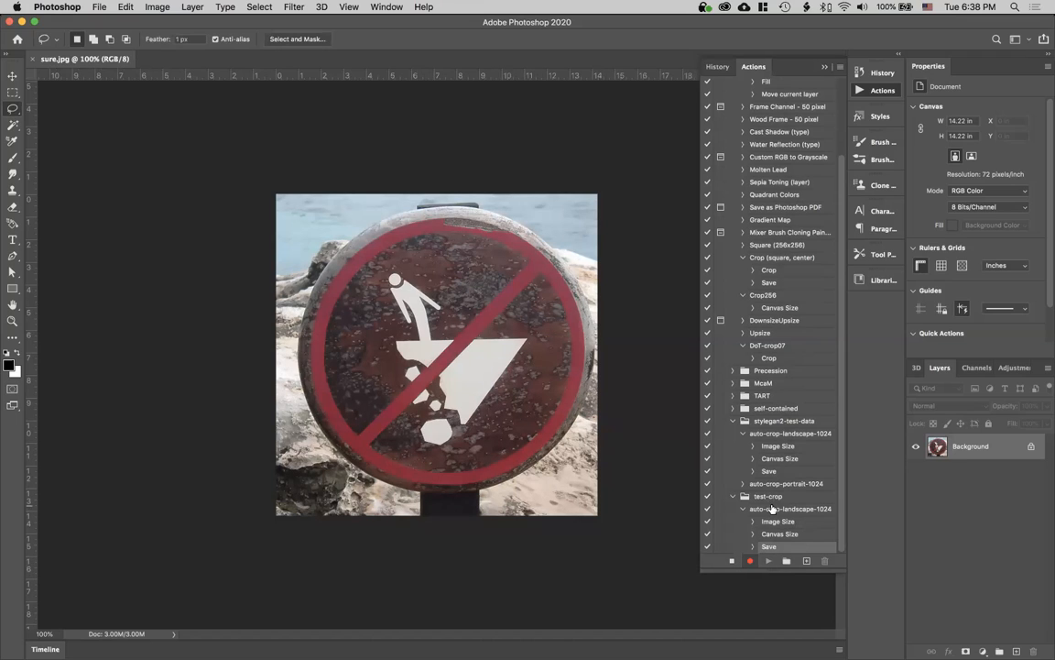
click(732, 561)
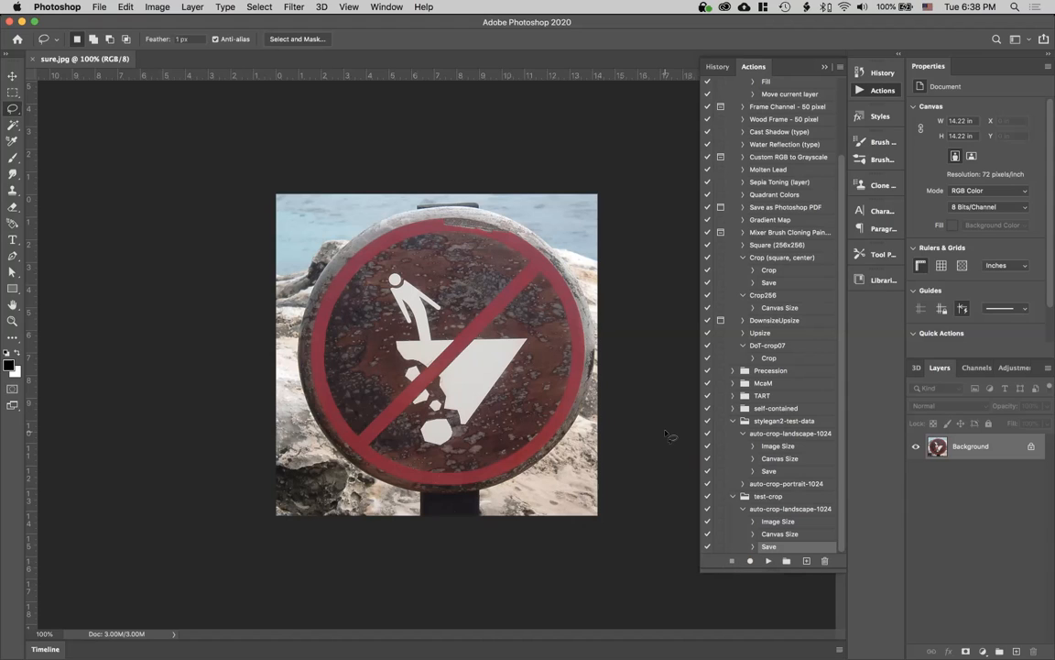
Examine the recorded Canvas Size and Save settings of the landscape action in the test-crop set
click(753, 547)
click(754, 533)
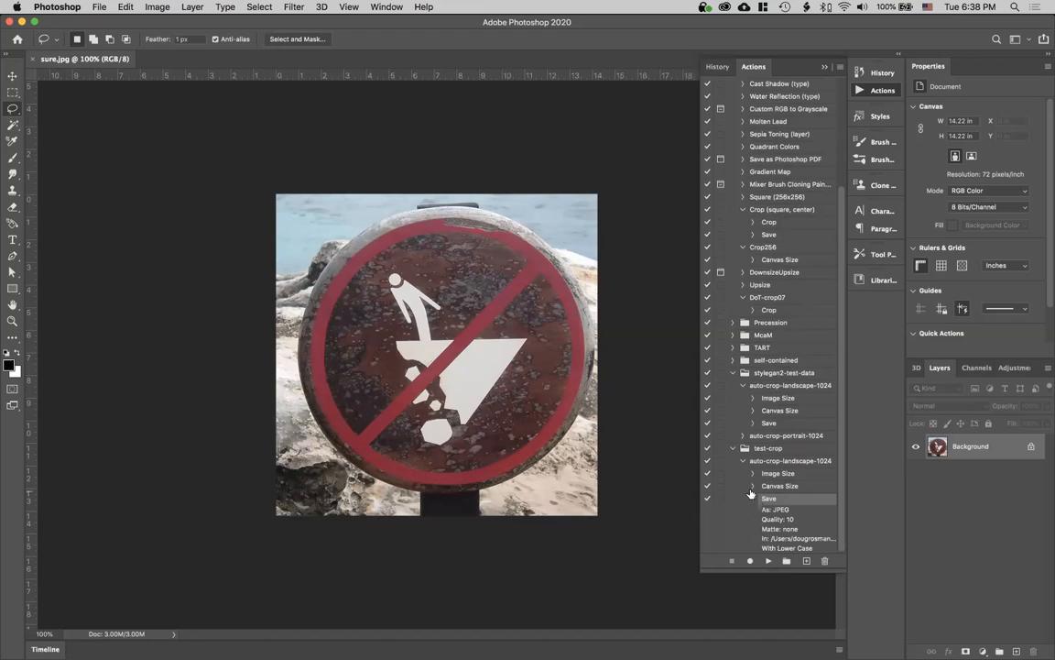
scroll(750, 491, down, 2)
click(760, 498)
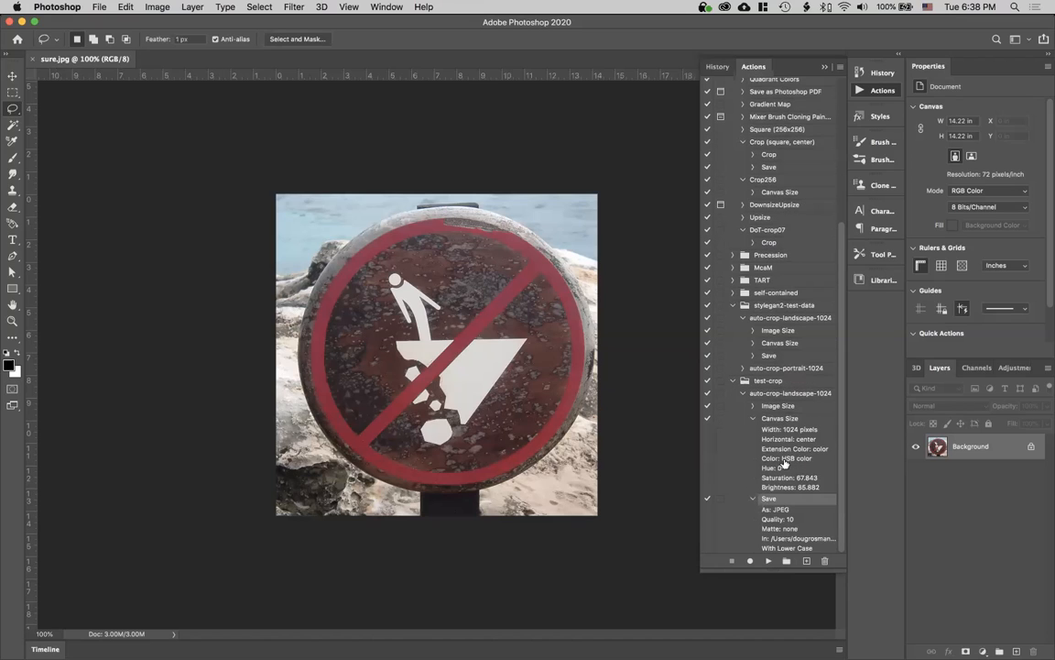
click(752, 419)
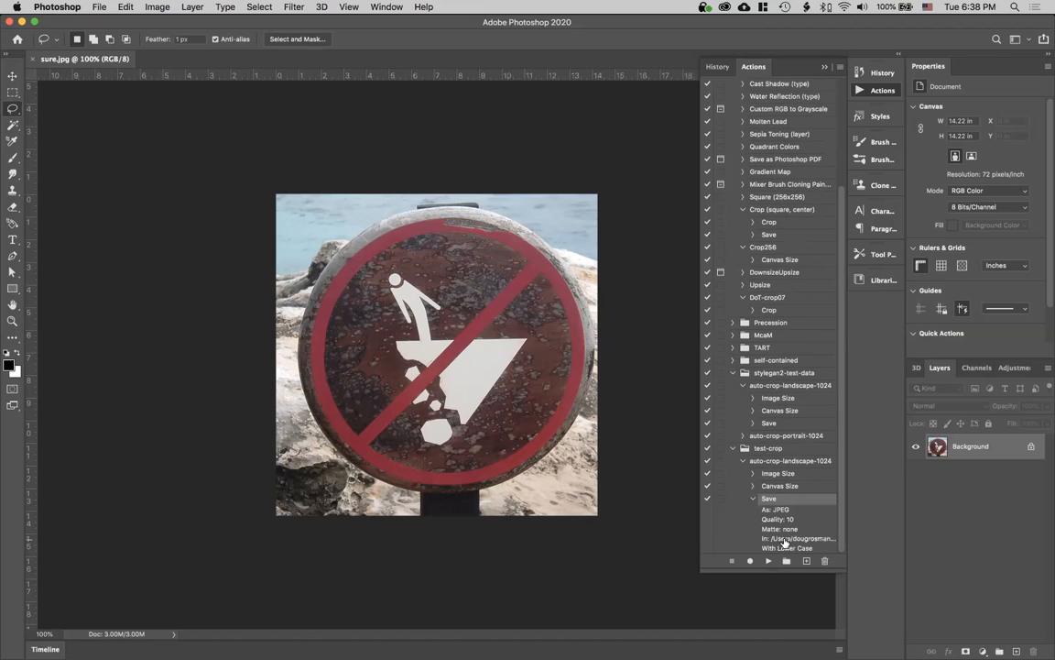
click(753, 499)
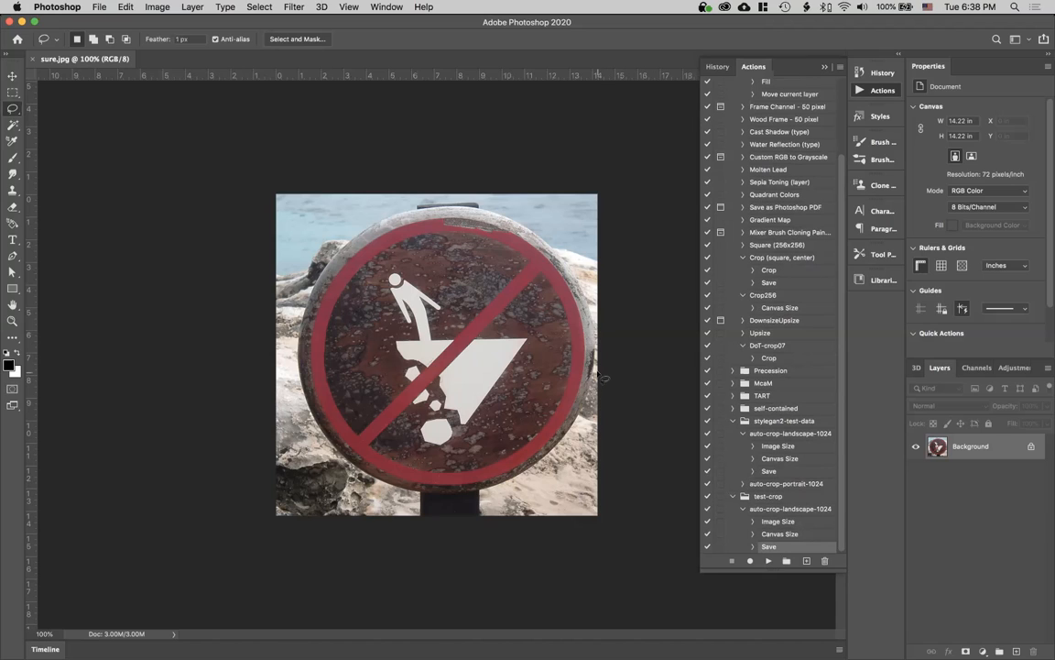
Reopen the recorded Image Size step of the test-crop landscape action to review its settings, and cancel without changes
double_click(775, 521)
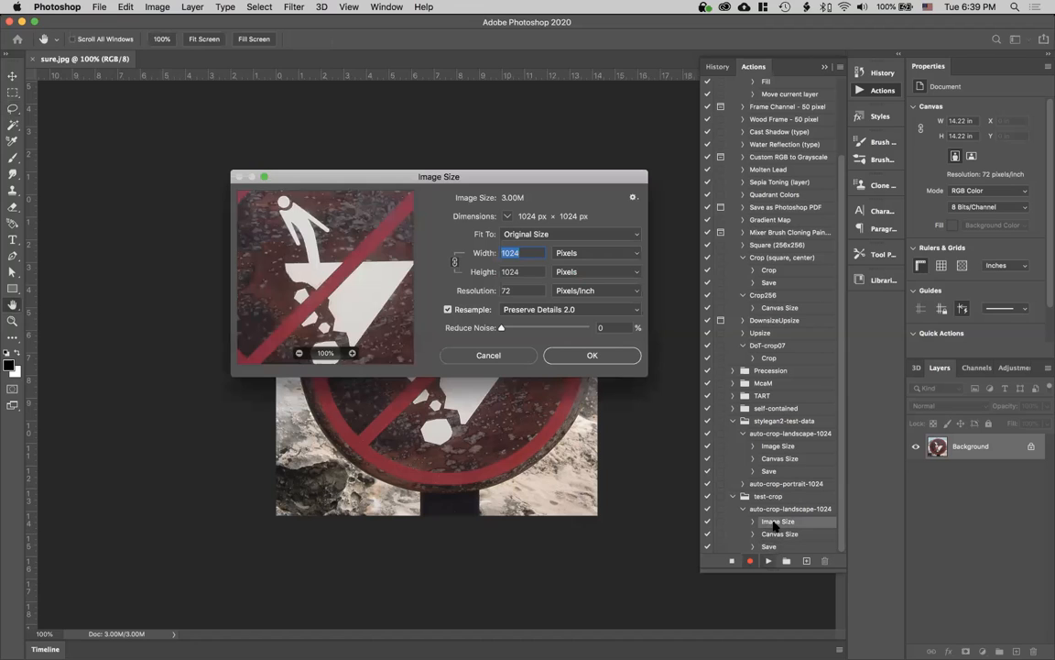
click(488, 355)
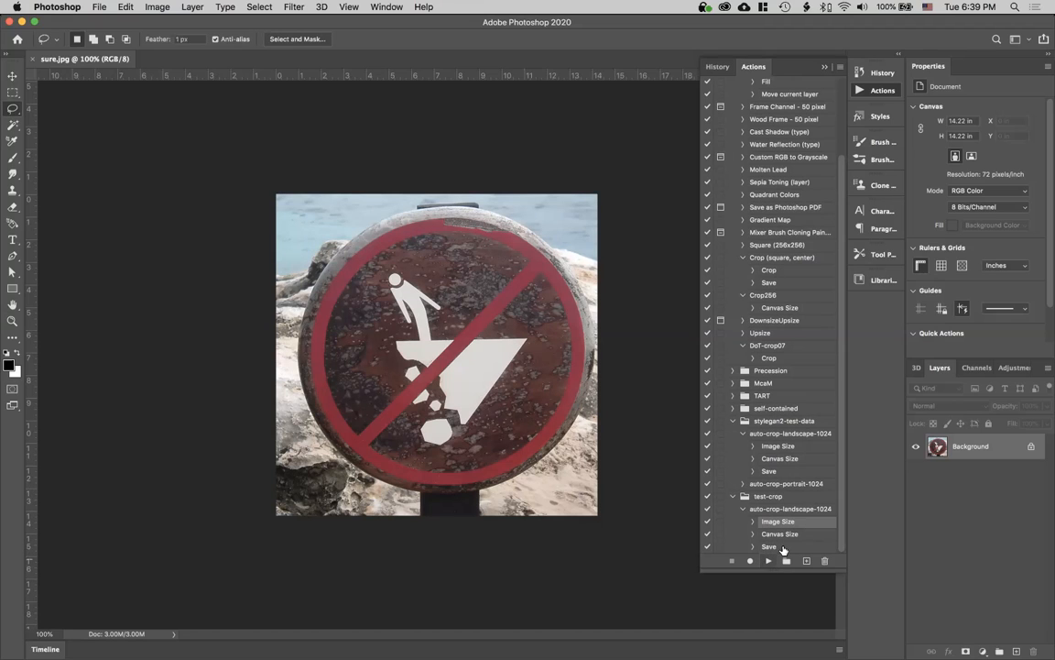
drag(783, 550, 793, 524)
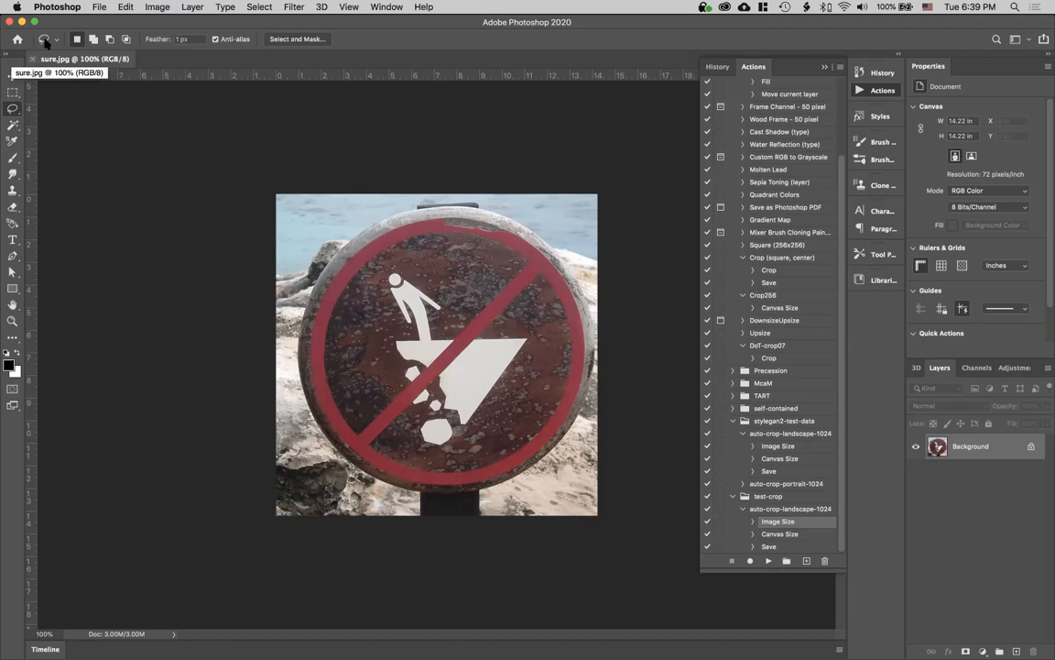
Open the portrait image 18614156.jpg from the stick_figure_test folder inside test_data_set
click(98, 8)
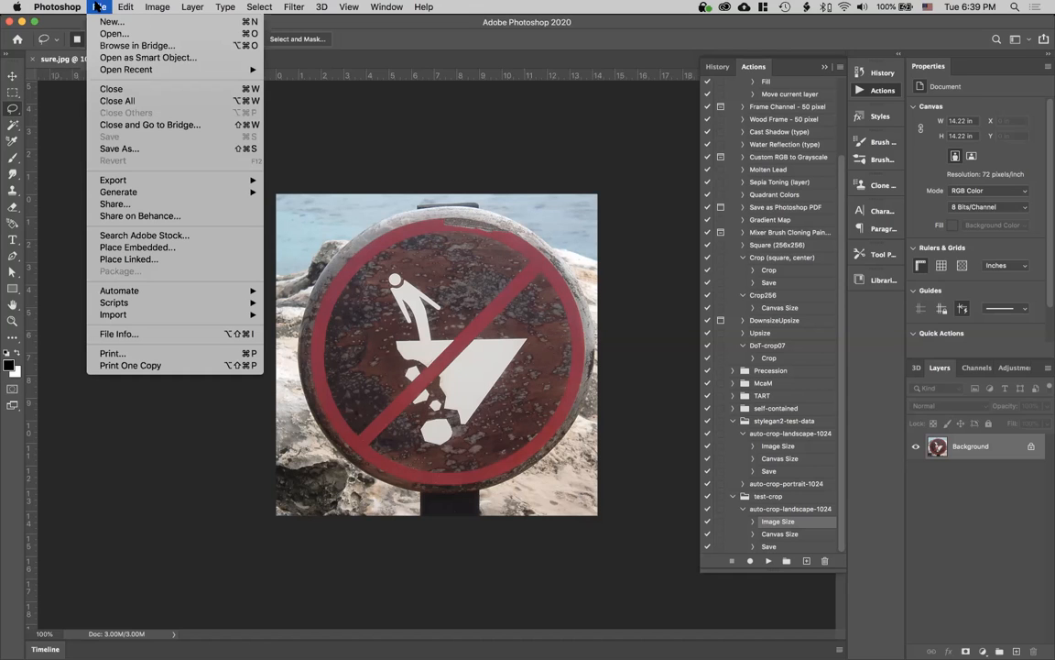
click(101, 33)
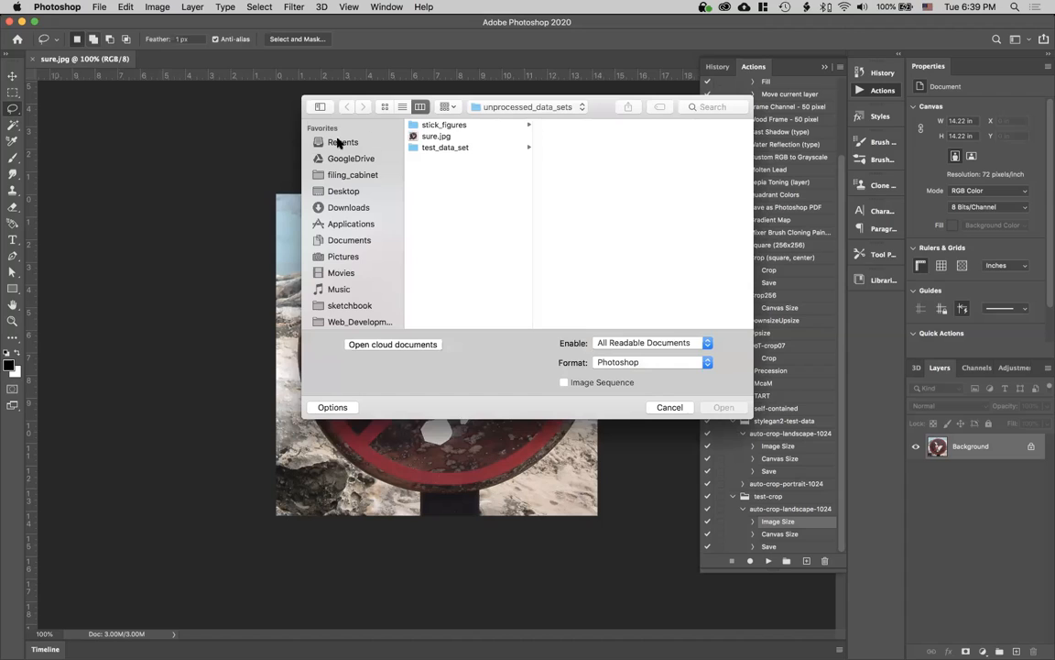
click(452, 147)
click(575, 125)
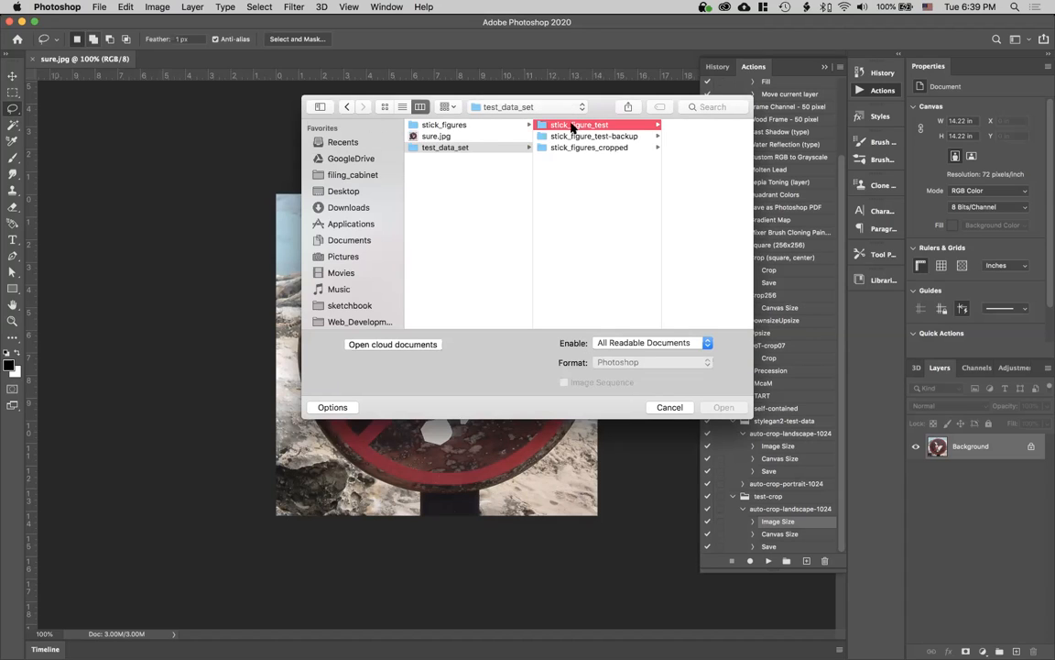
click(660, 169)
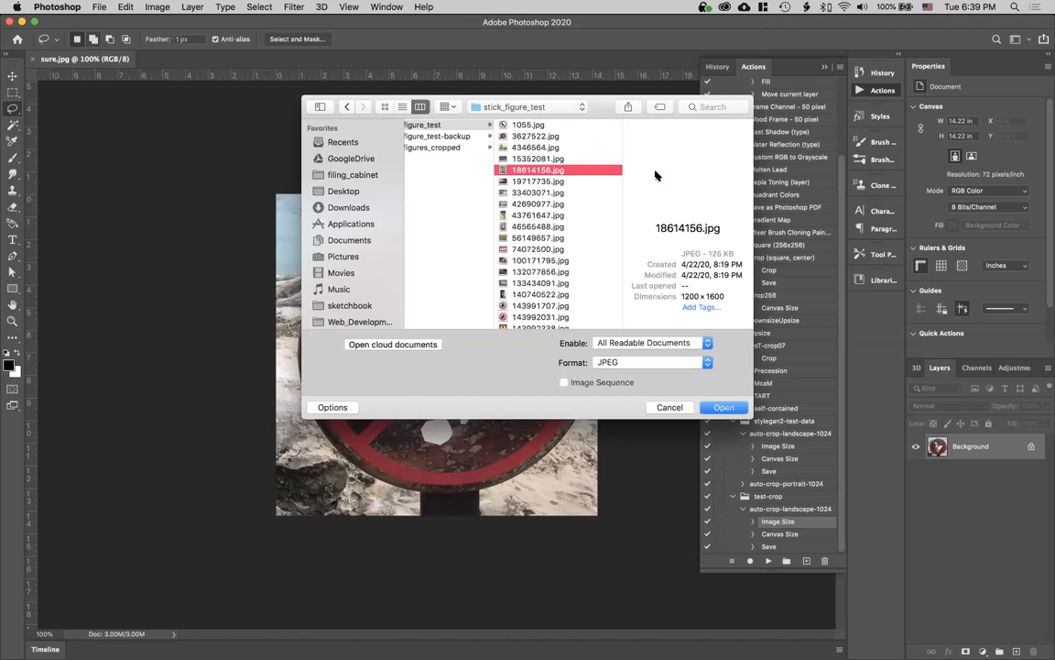
click(724, 407)
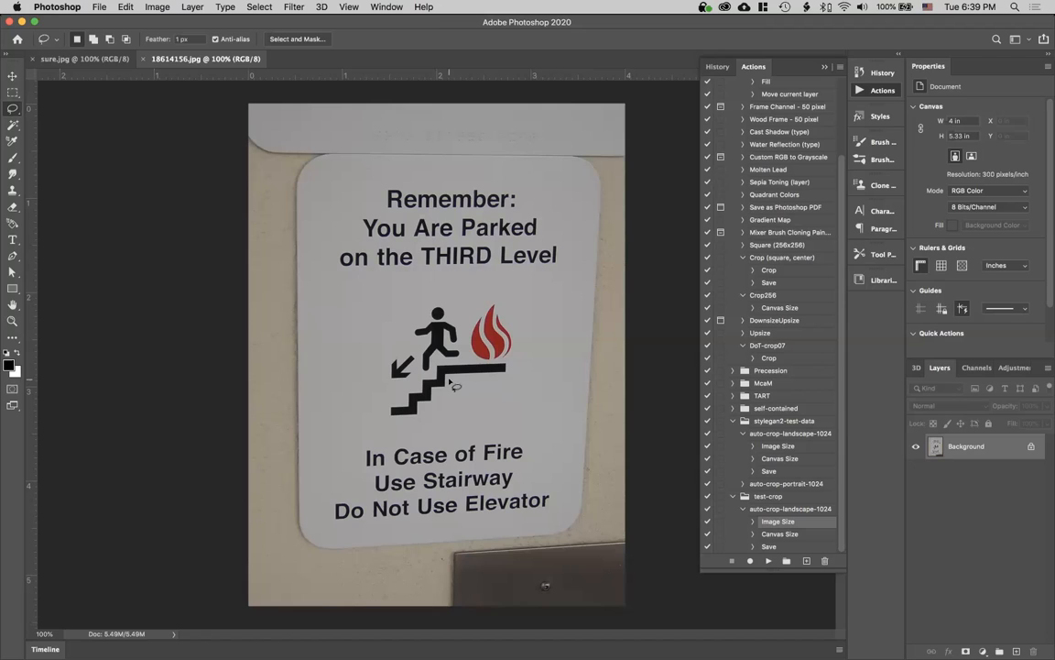
Start recording a new action named auto-crop-portrait-1024 in the test-crop set
click(774, 495)
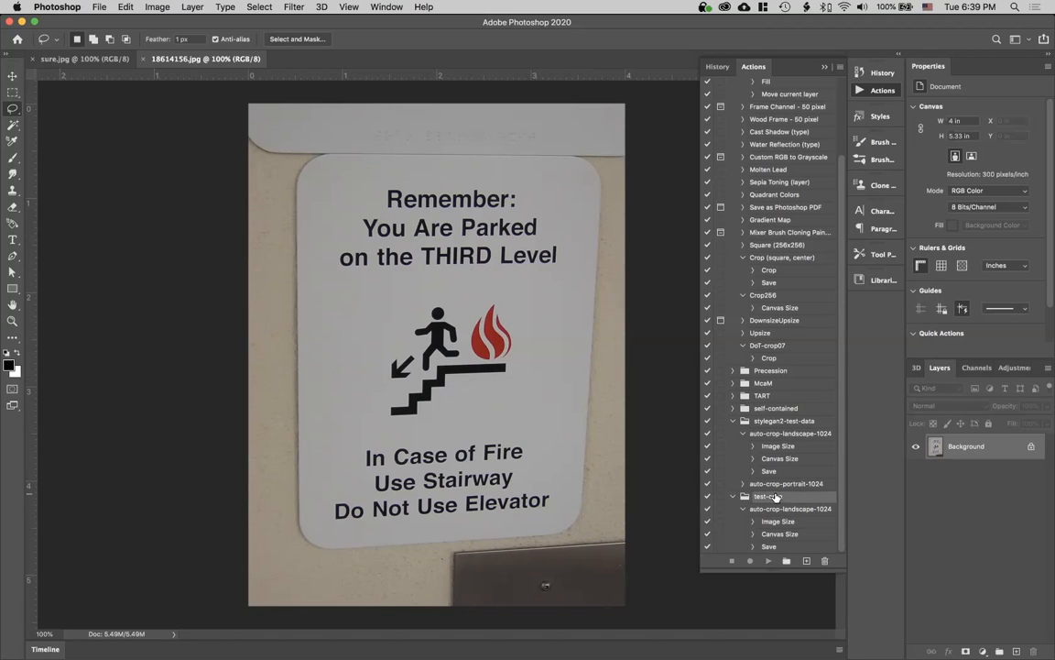
click(806, 561)
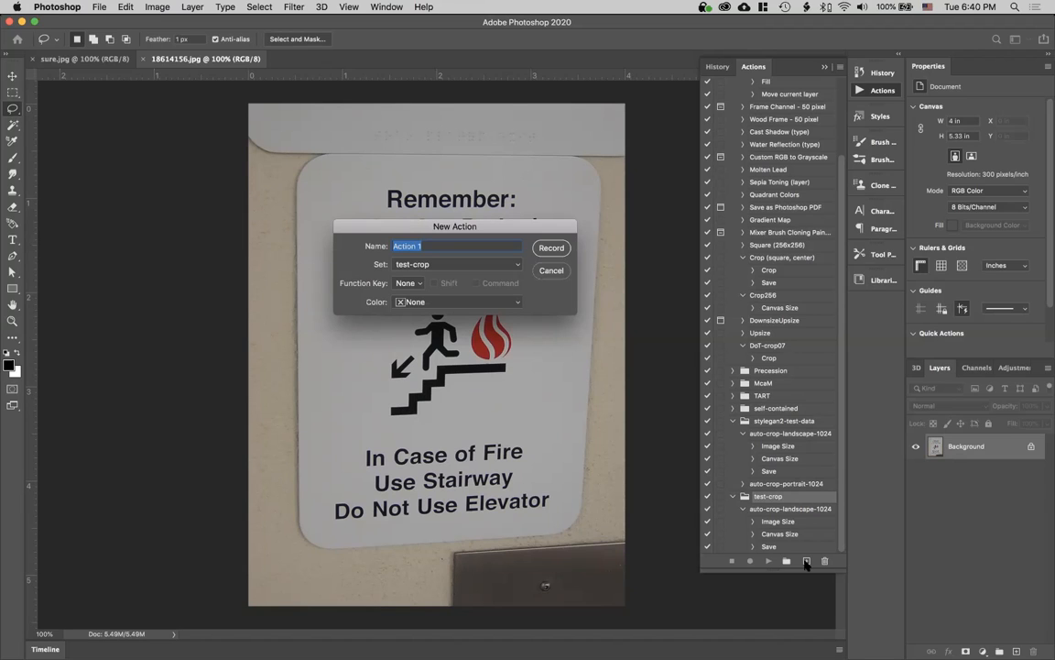
text(auto-crop-portrait-1024)
click(478, 265)
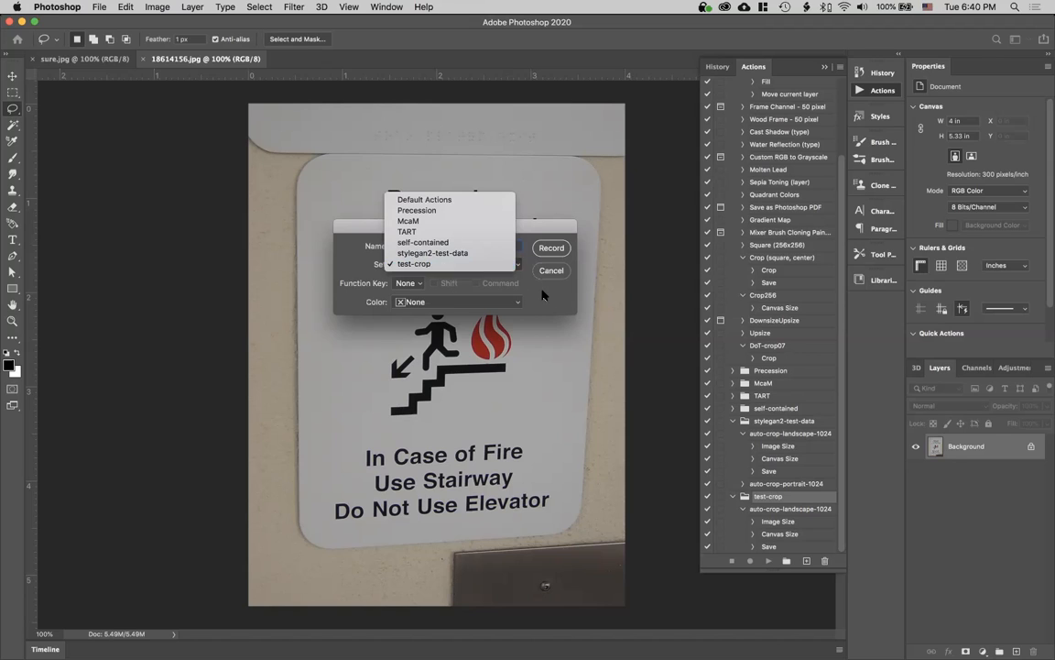
click(478, 264)
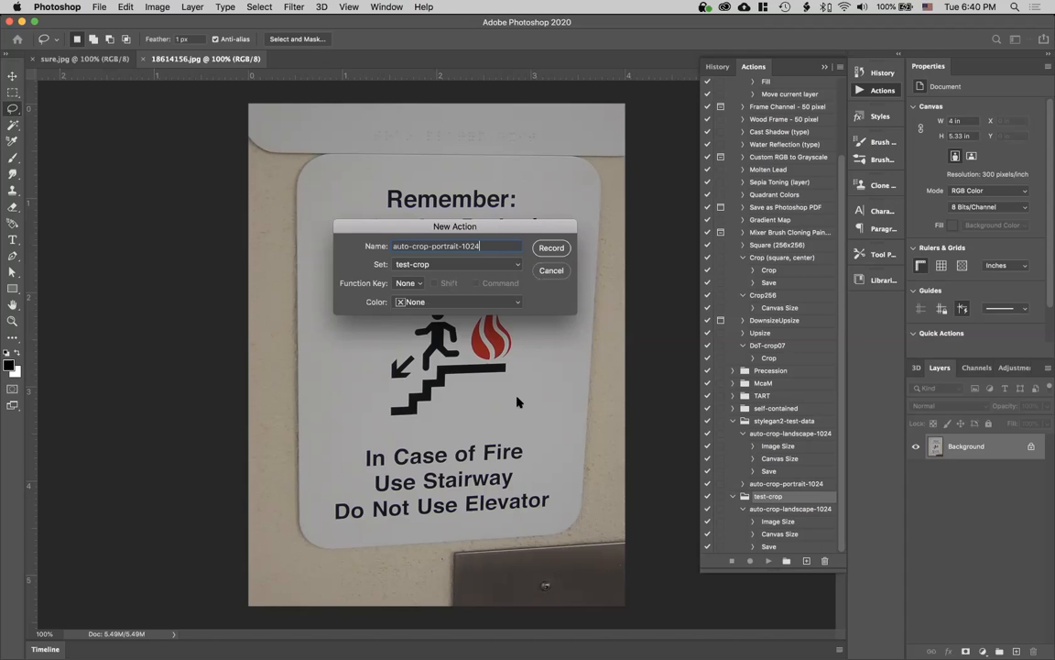
click(449, 268)
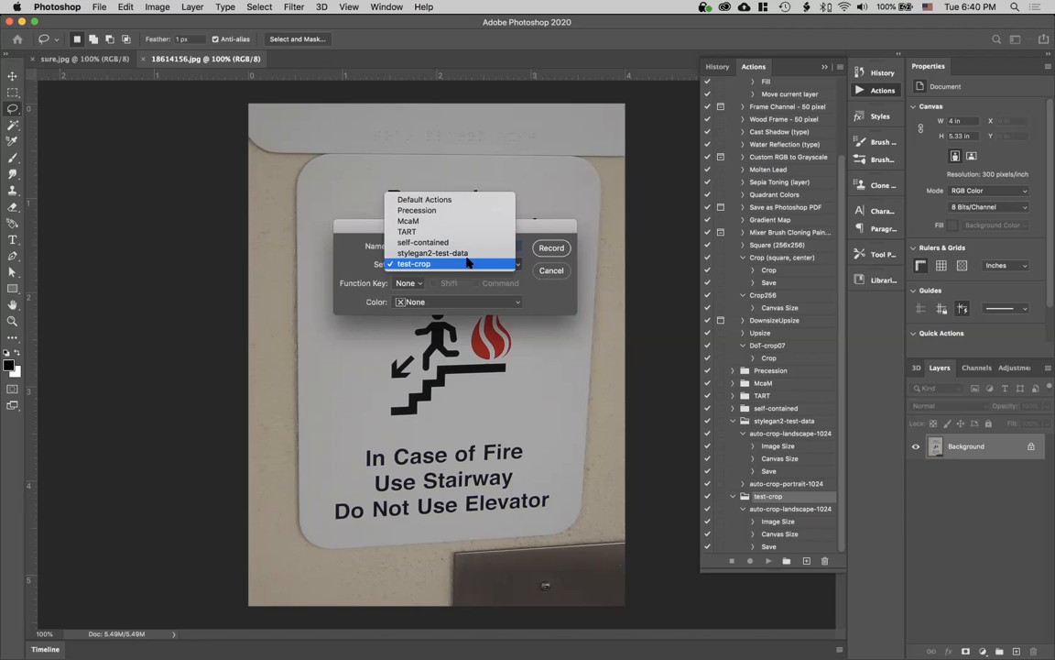
click(467, 262)
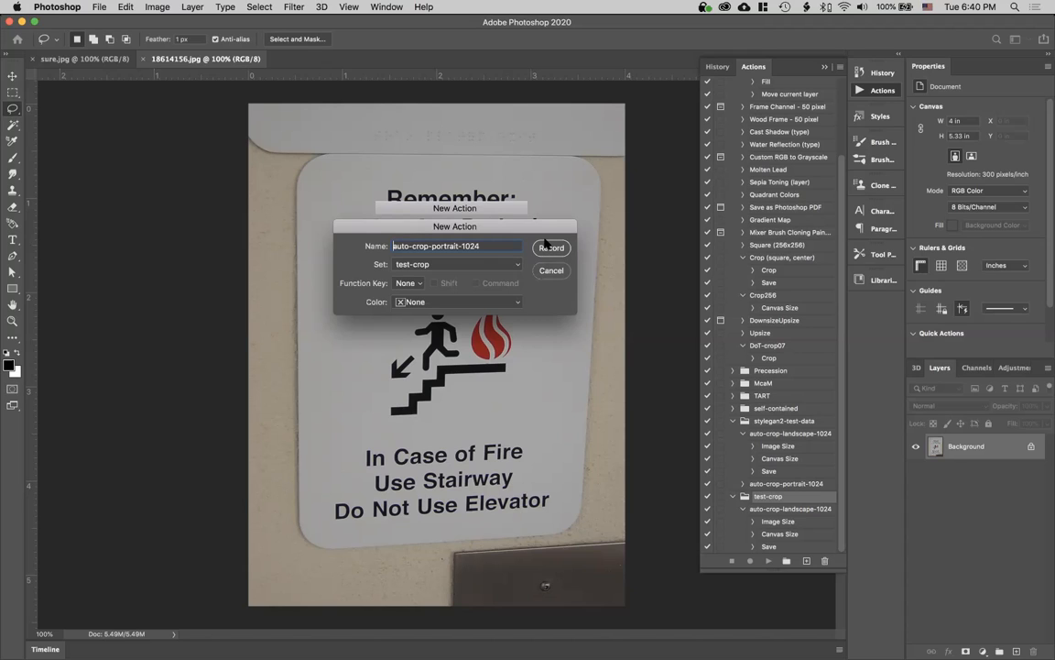
click(543, 248)
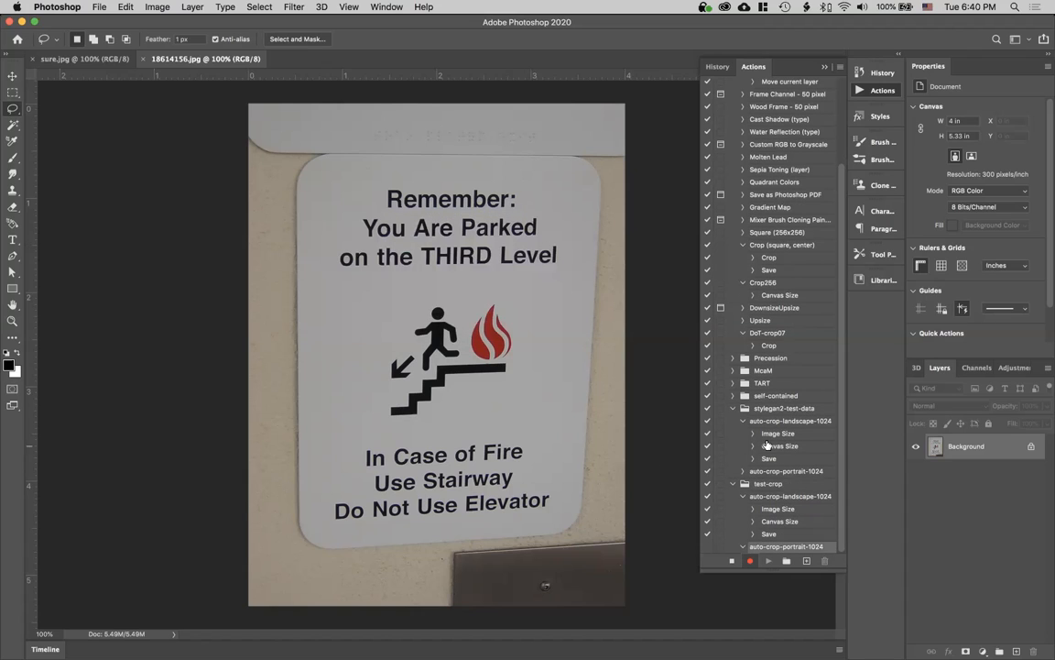
Expand the existing portrait crop action for reference and try to insert a conditional into the new portrait action
click(743, 470)
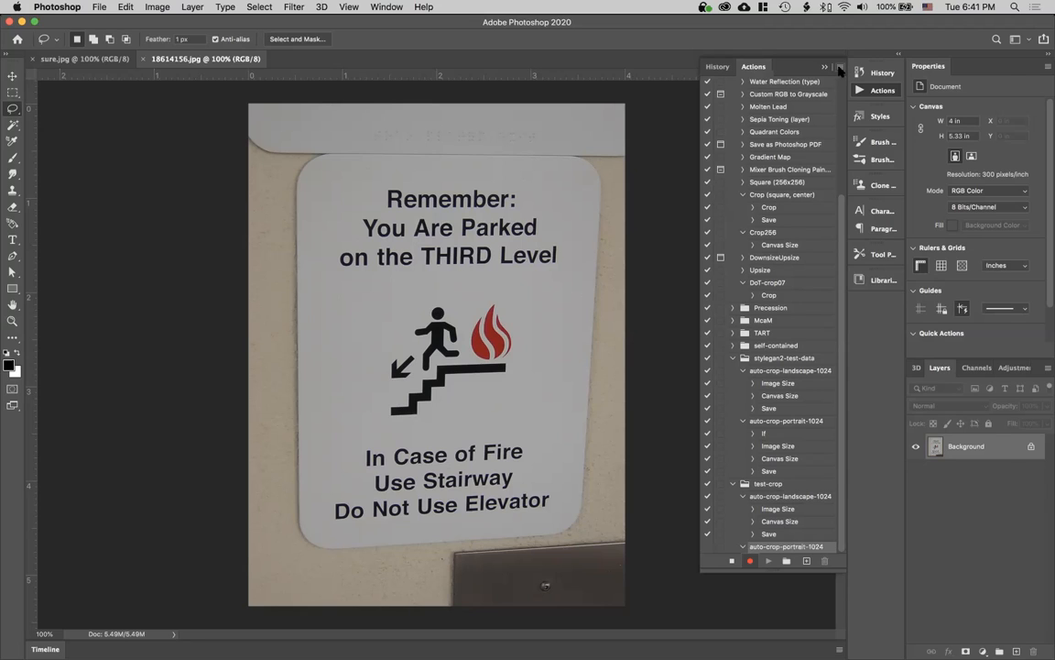
click(840, 70)
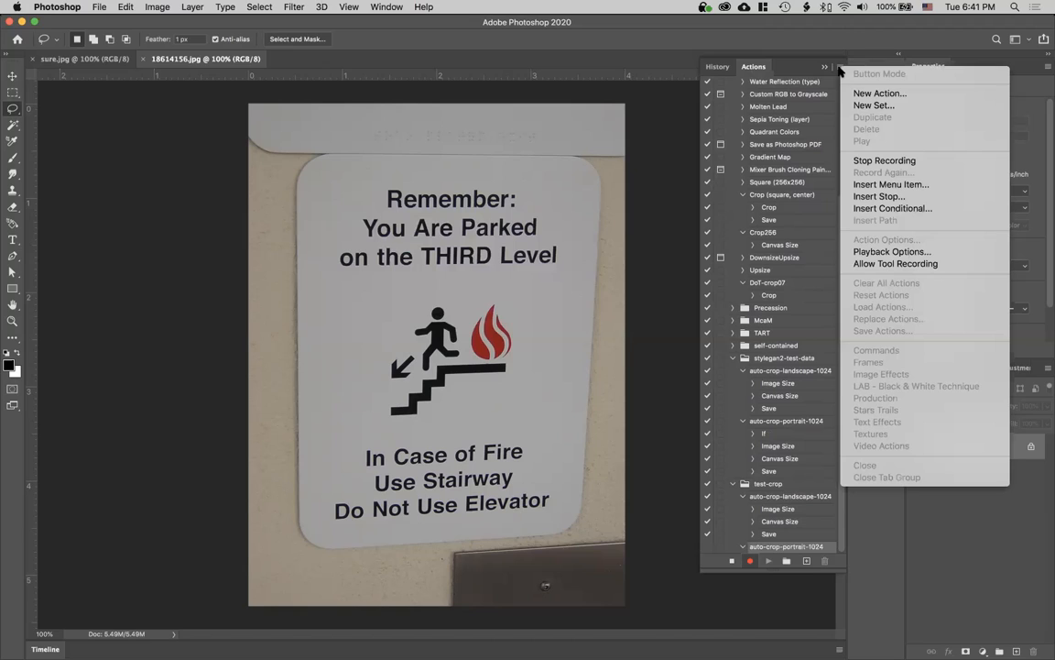
click(872, 209)
drag(606, 299, 668, 282)
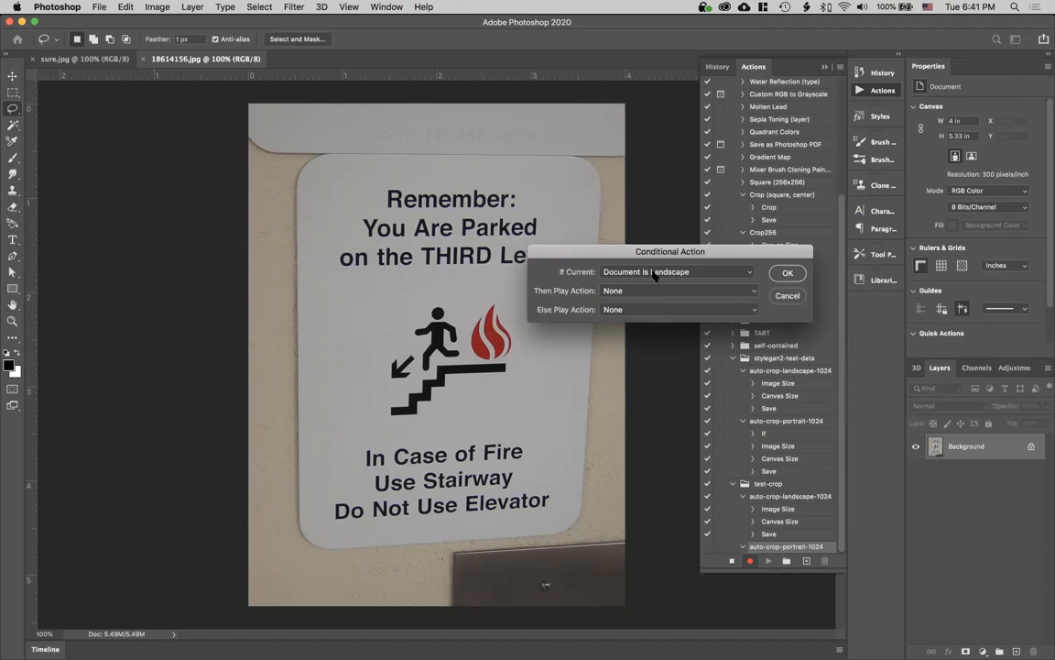
click(788, 295)
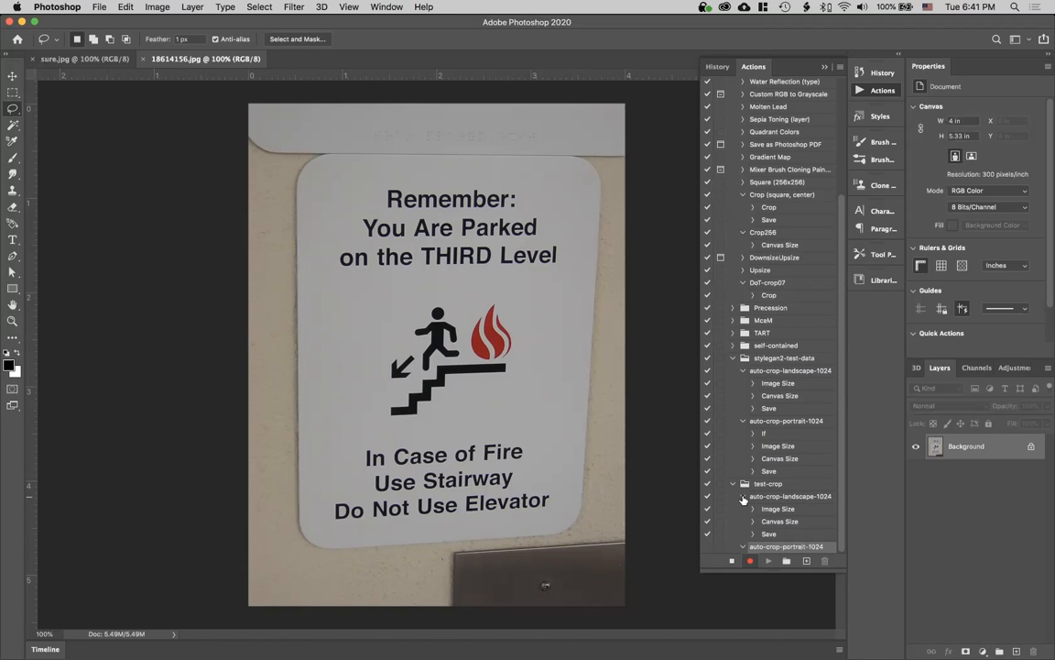
Stop recording and delete the empty auto-crop-portrait-1024 action from the test-crop set
click(732, 561)
click(826, 562)
click(620, 228)
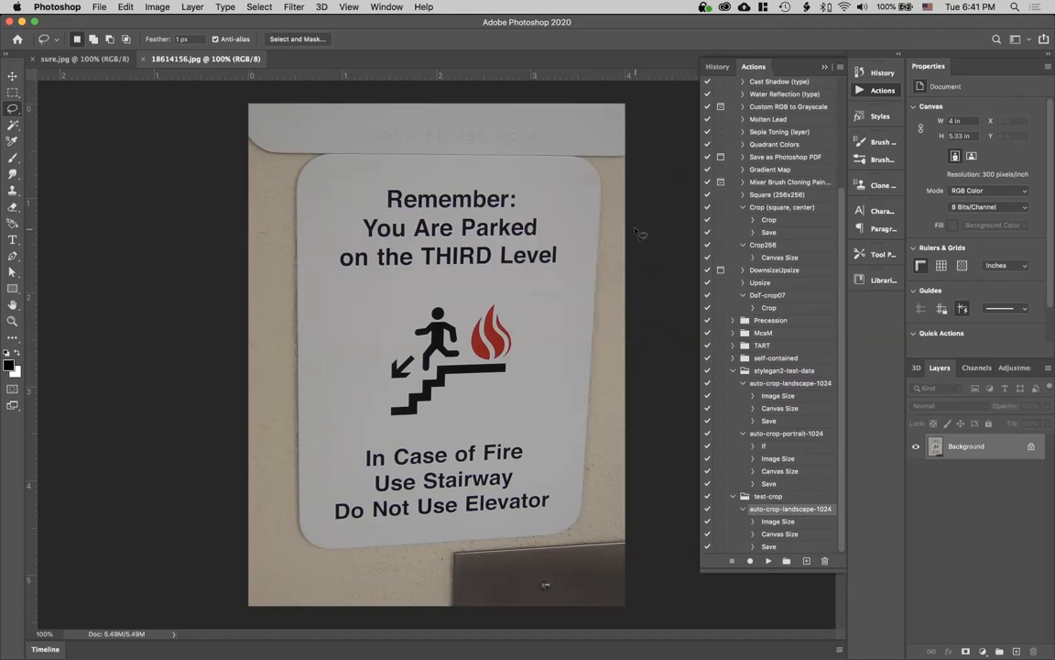
Start recording a new action named auto-crop-portrait-1024 in the test-crop set
click(743, 510)
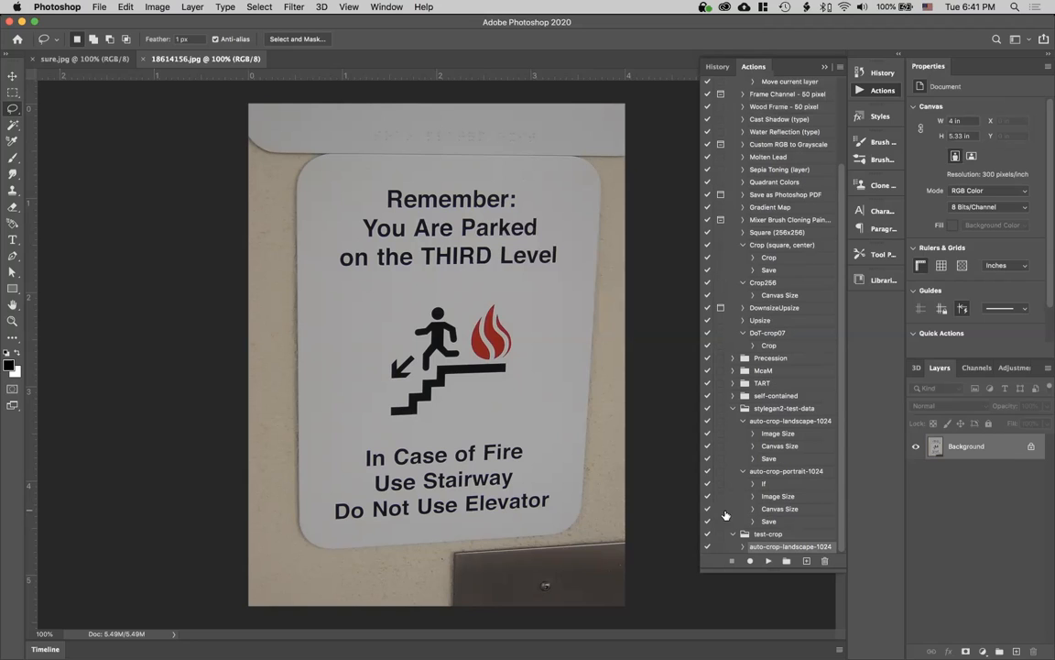
click(769, 533)
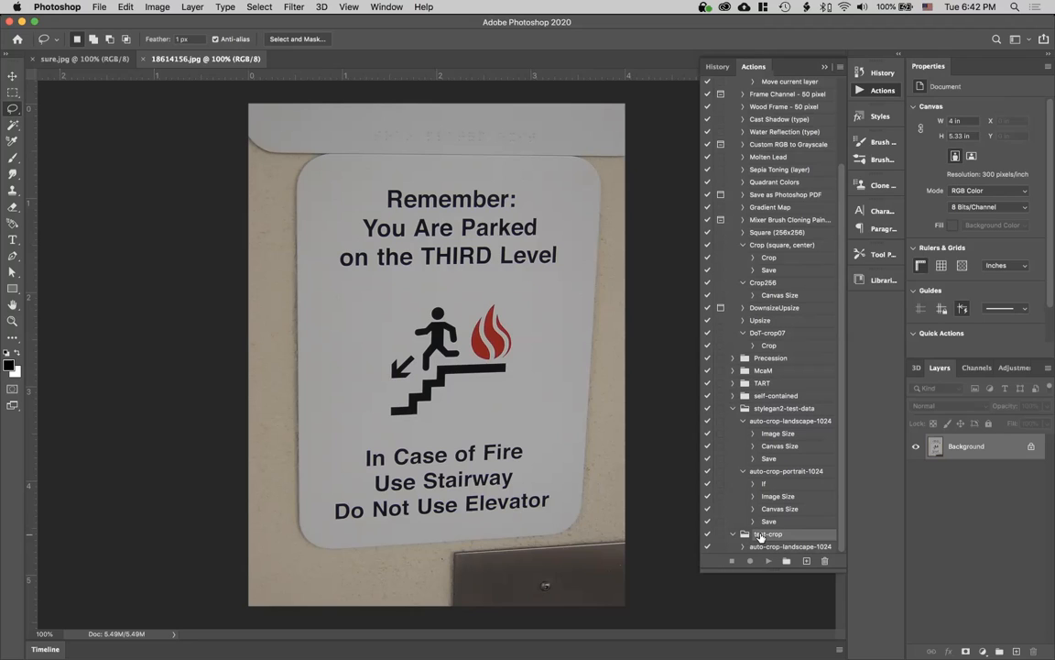
click(806, 561)
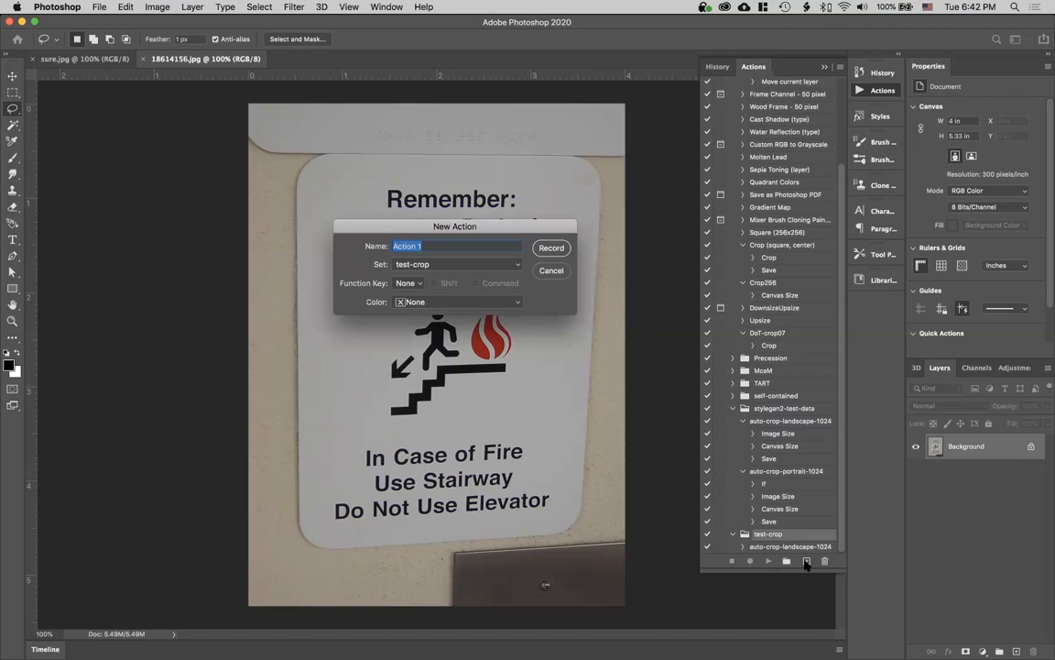
text(auto-crop-landscape-201)
key(BackSpace)
key(BackSpace)
key(BackSpace)
text(1024)
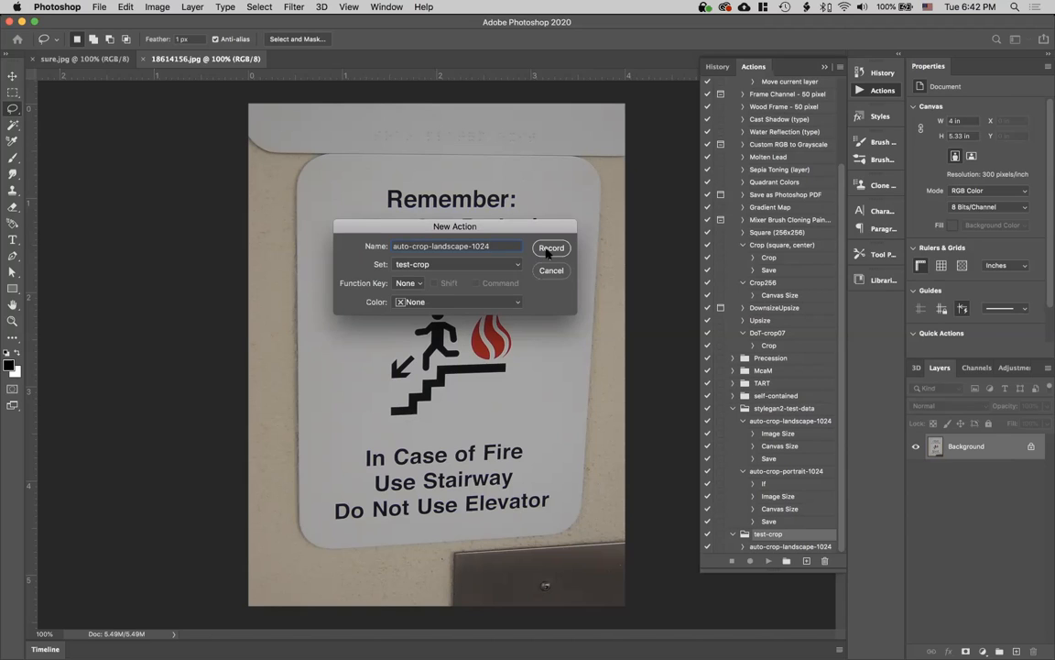
double_click(451, 247)
text(portrait)
click(554, 247)
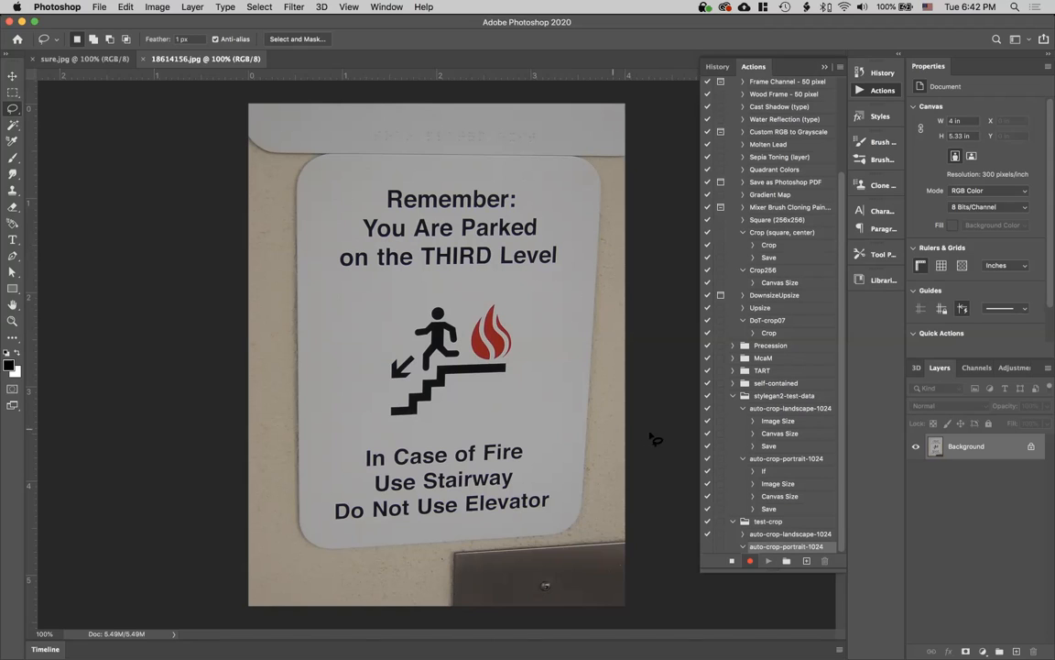
Insert a conditional into the portrait action that plays auto-crop-landscape-1024 if the document is landscape, with no else action
click(840, 70)
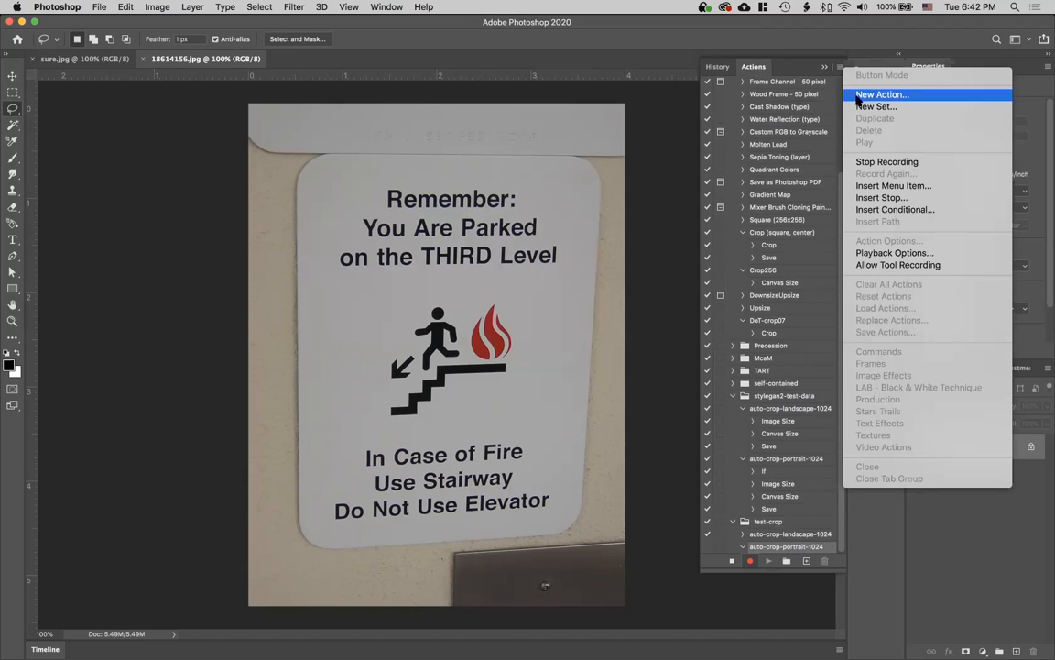
click(891, 215)
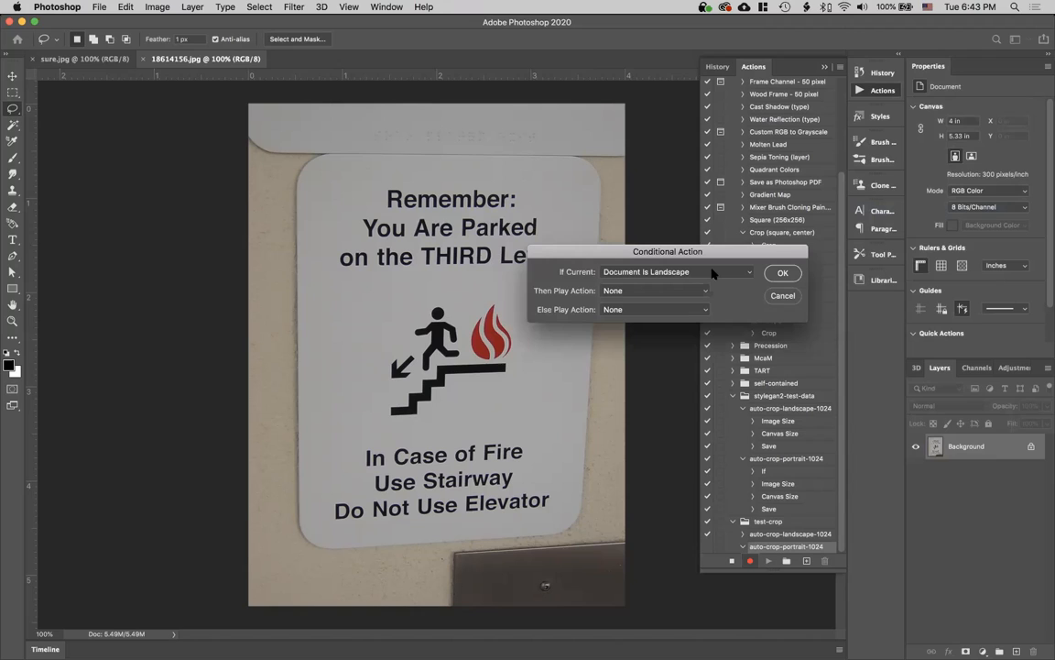
click(668, 273)
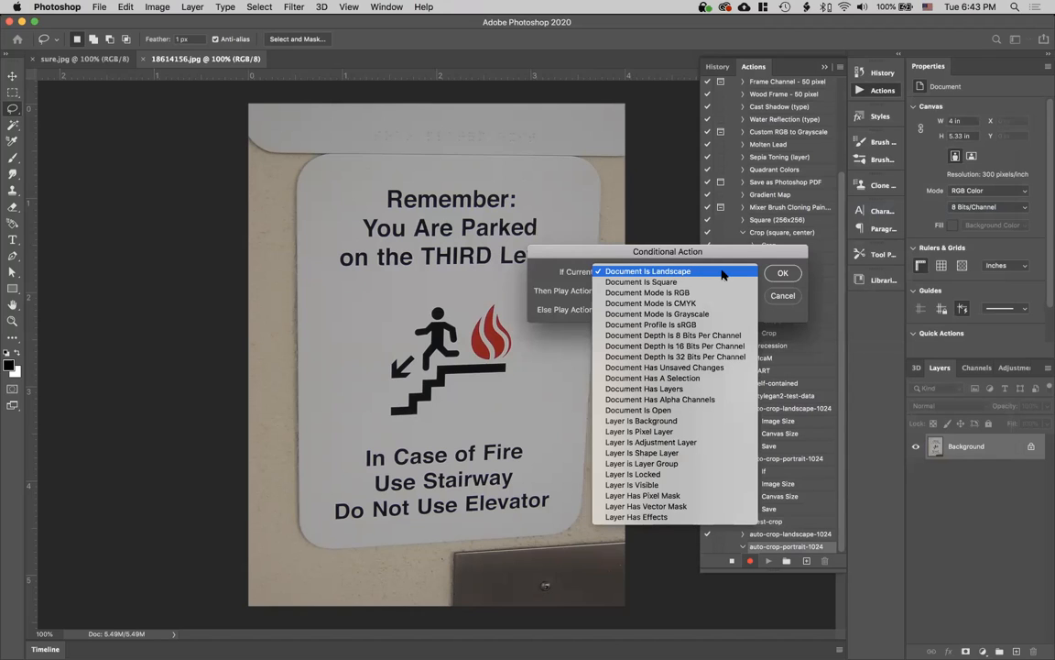
click(723, 273)
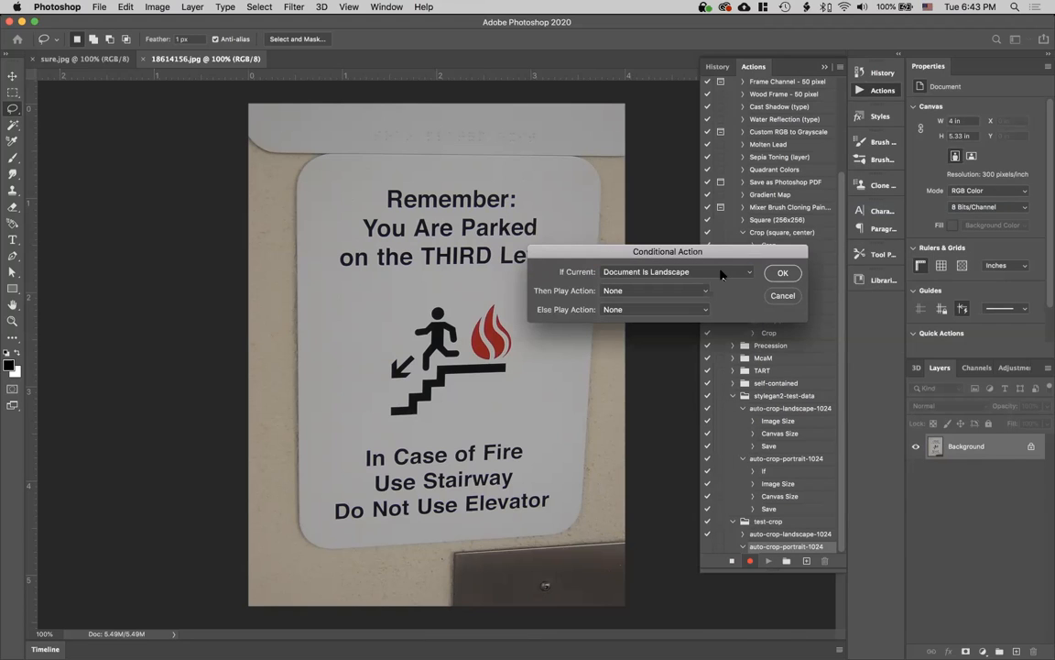
click(653, 293)
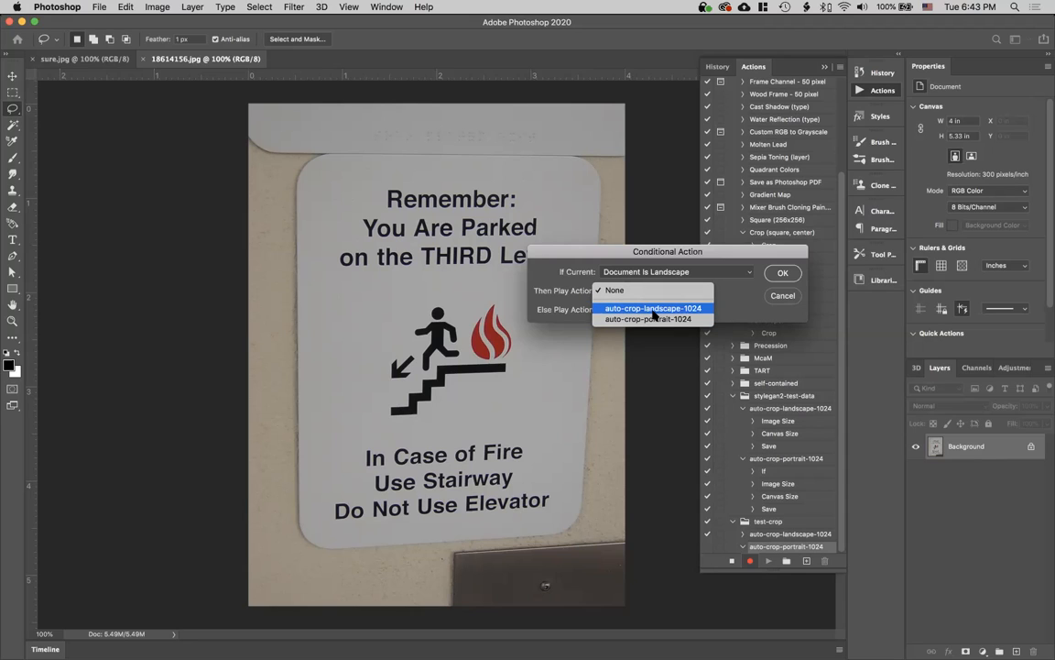
click(652, 311)
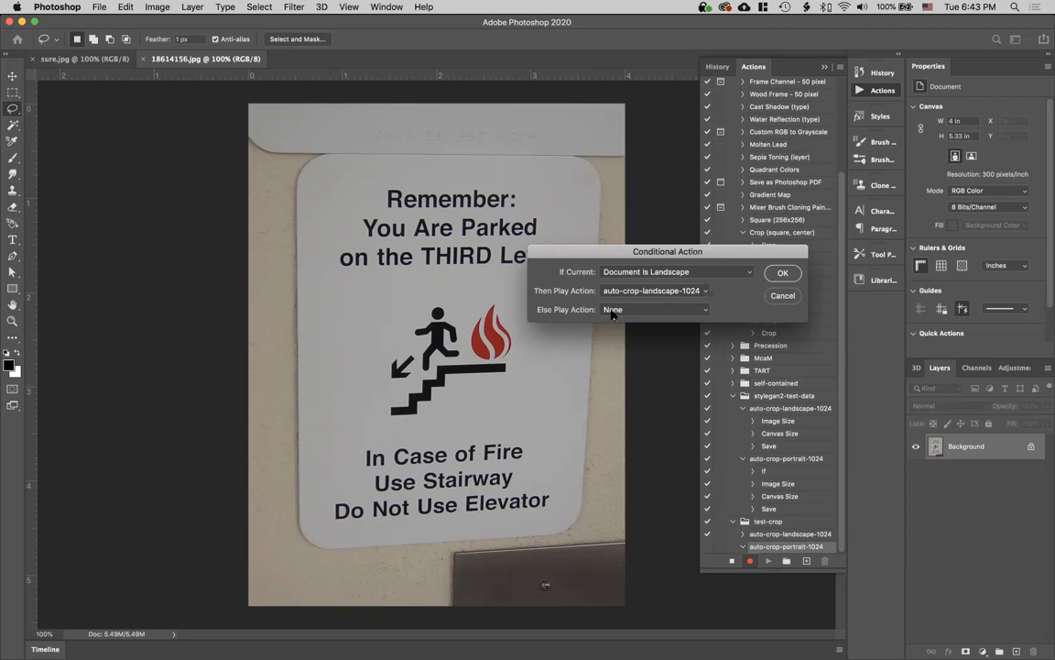
click(779, 273)
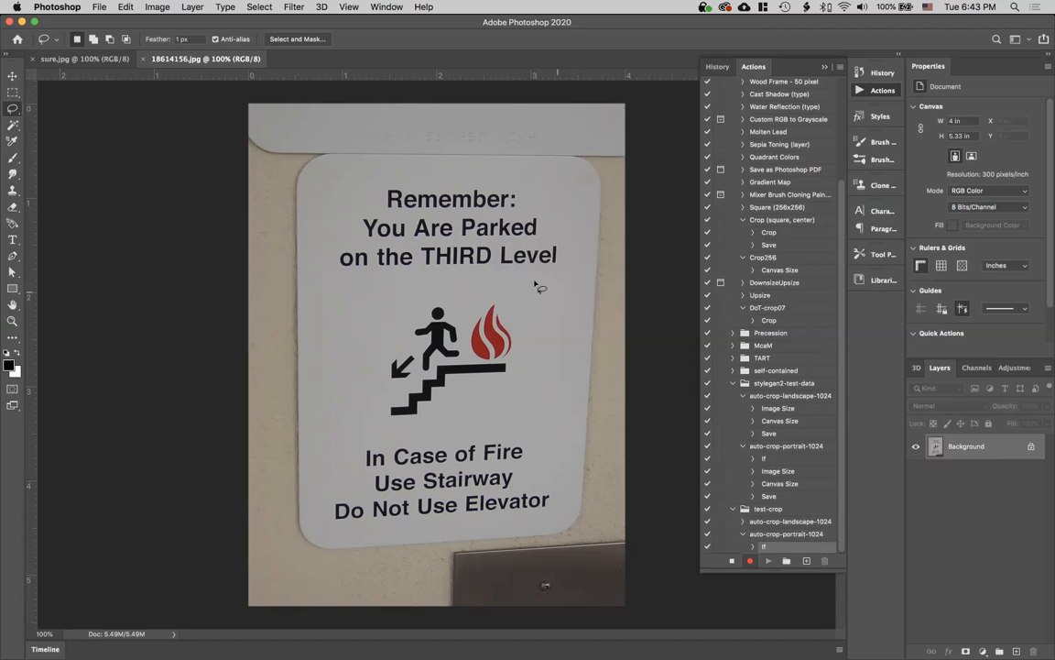
Resize the portrait image to 1024 pixels wide at a resolution of 72 pixels/inch
click(153, 8)
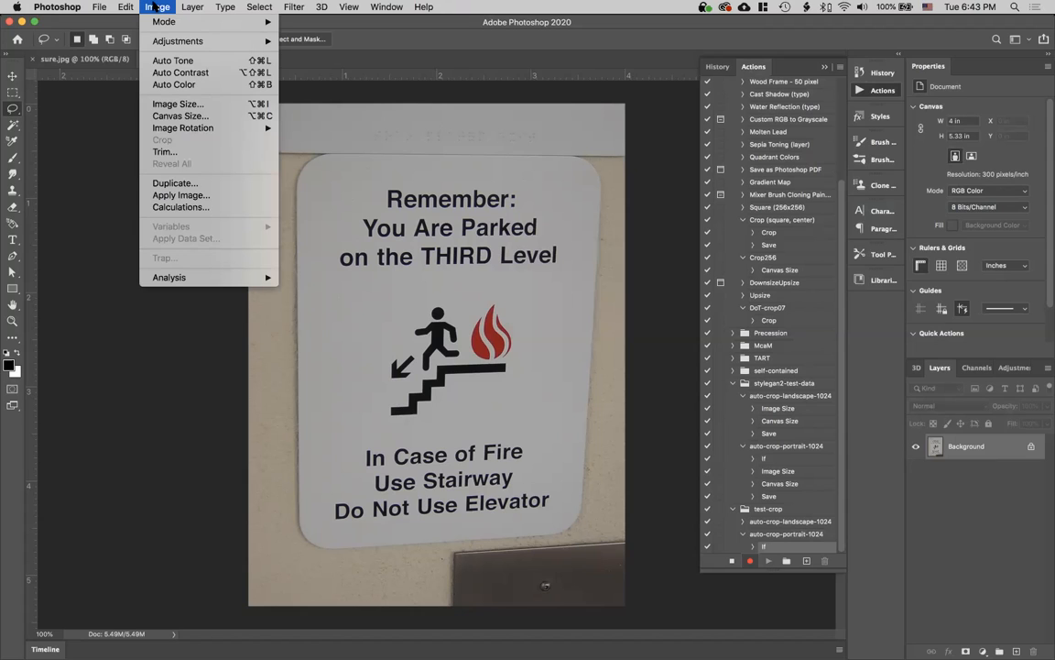
click(146, 103)
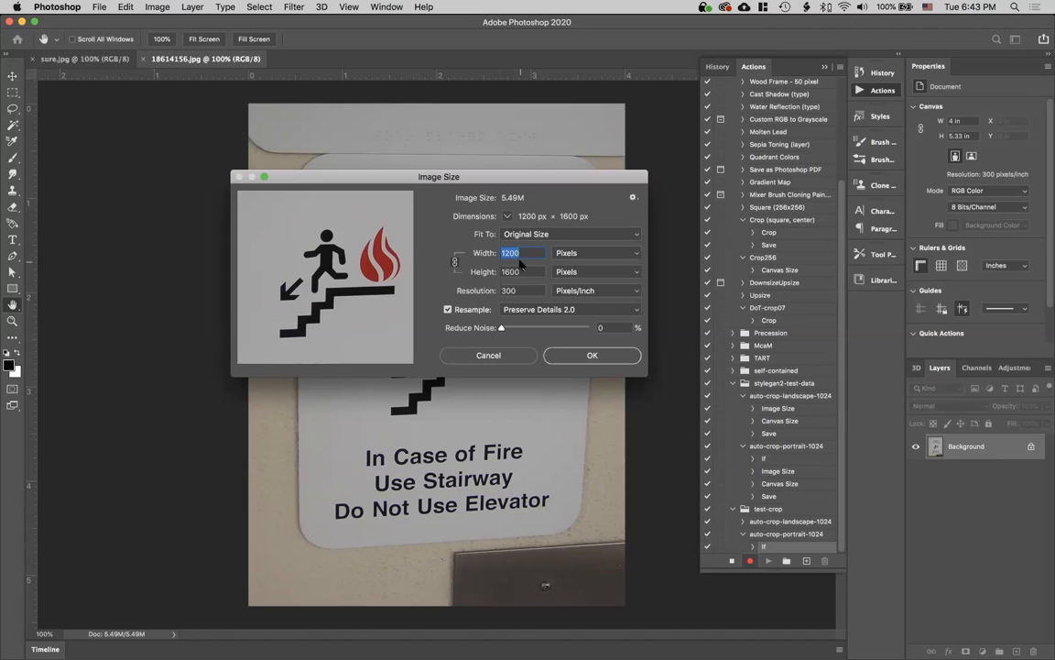
text(1024)
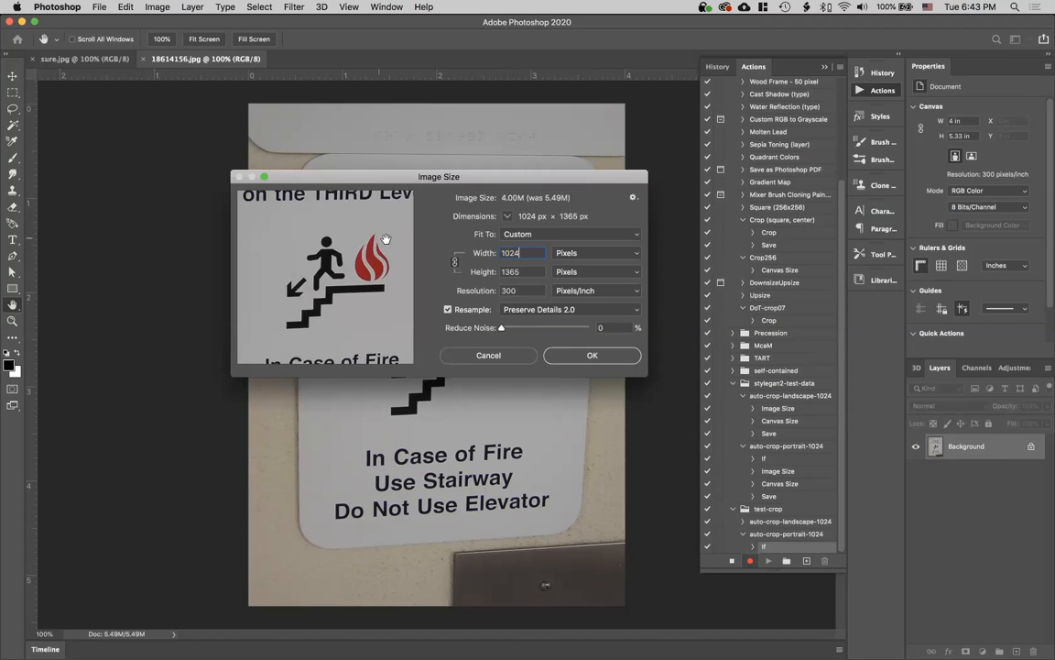
double_click(505, 290)
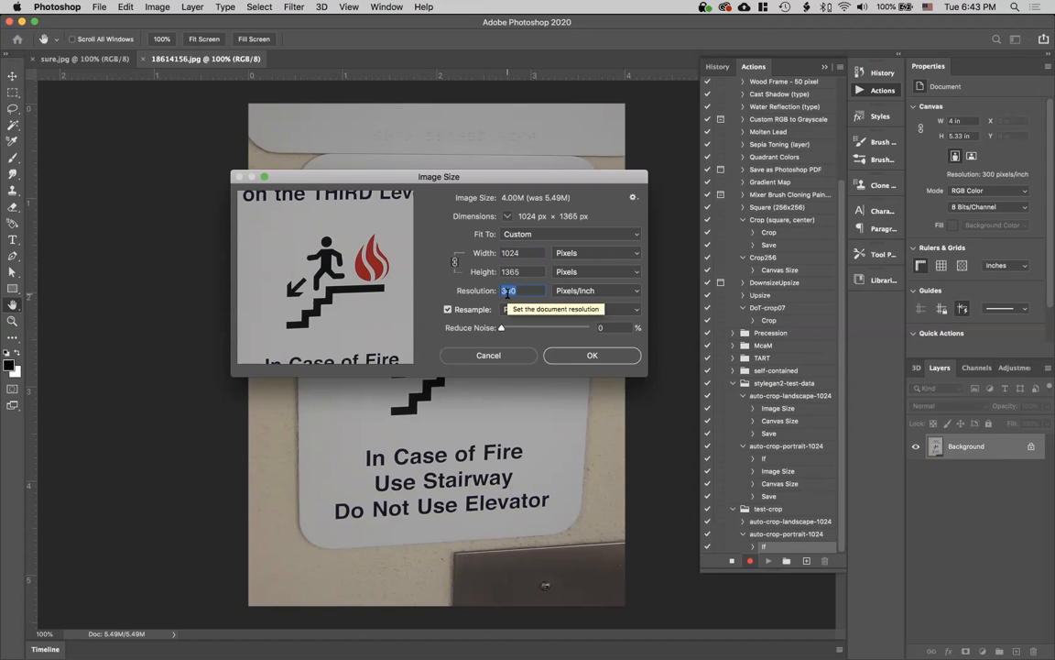
text(72)
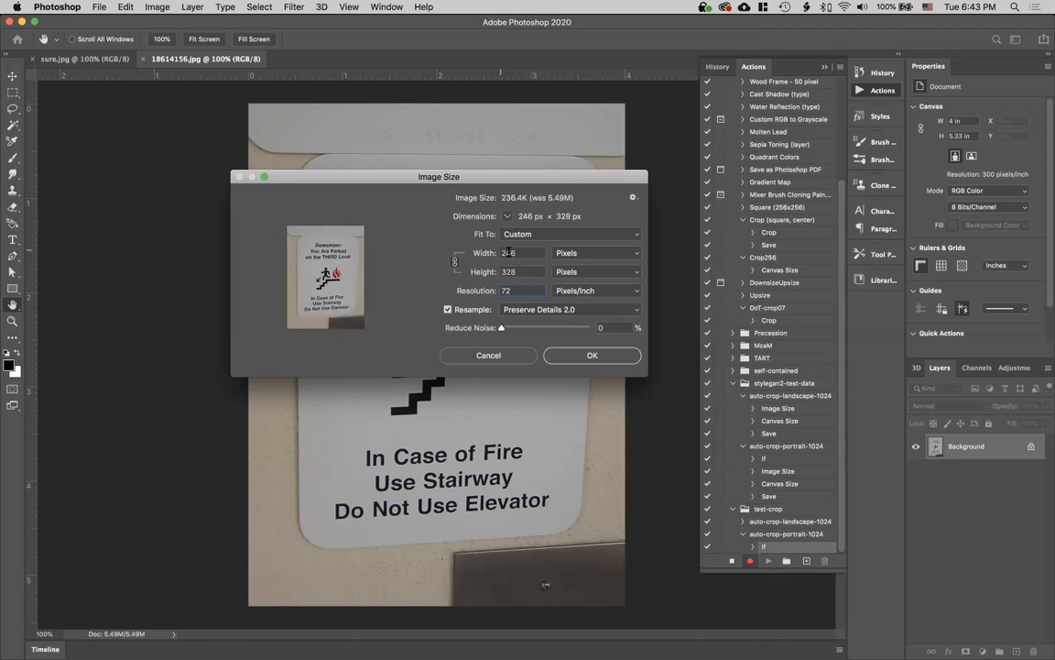
double_click(508, 253)
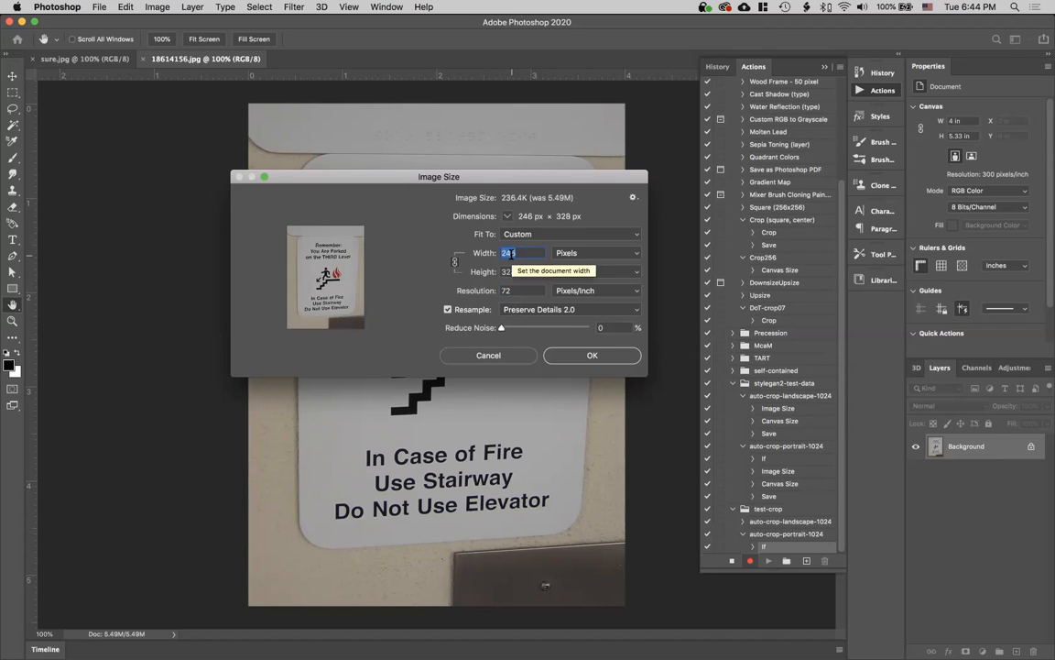
text(1024)
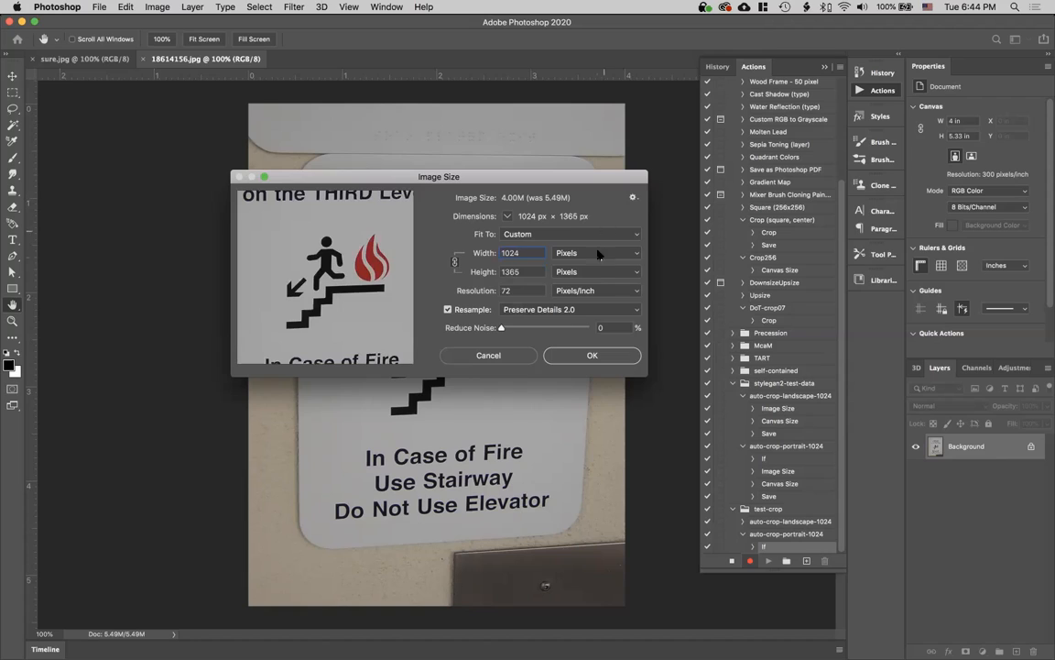
click(604, 360)
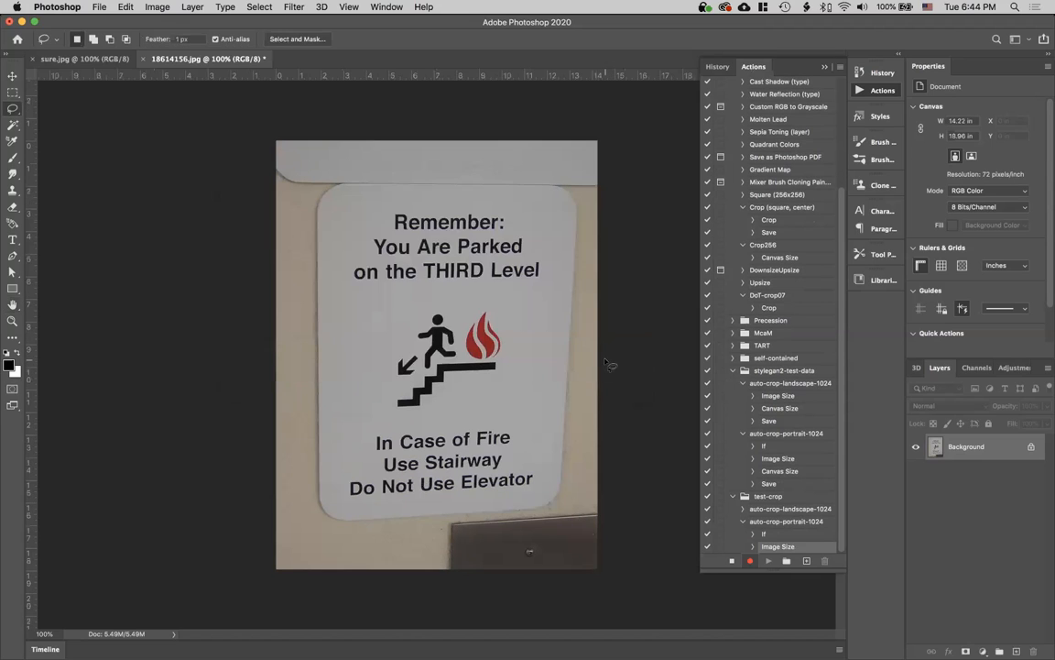
Crop the canvas height to 1024 pixels from the centre anchor, accepting the clipping
click(155, 7)
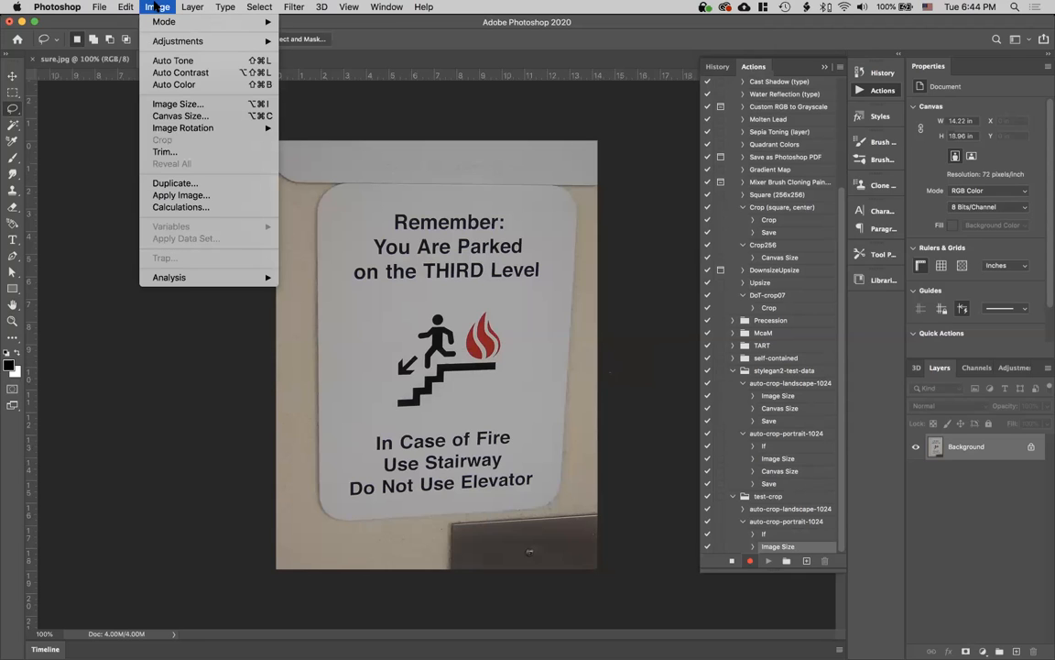
click(181, 117)
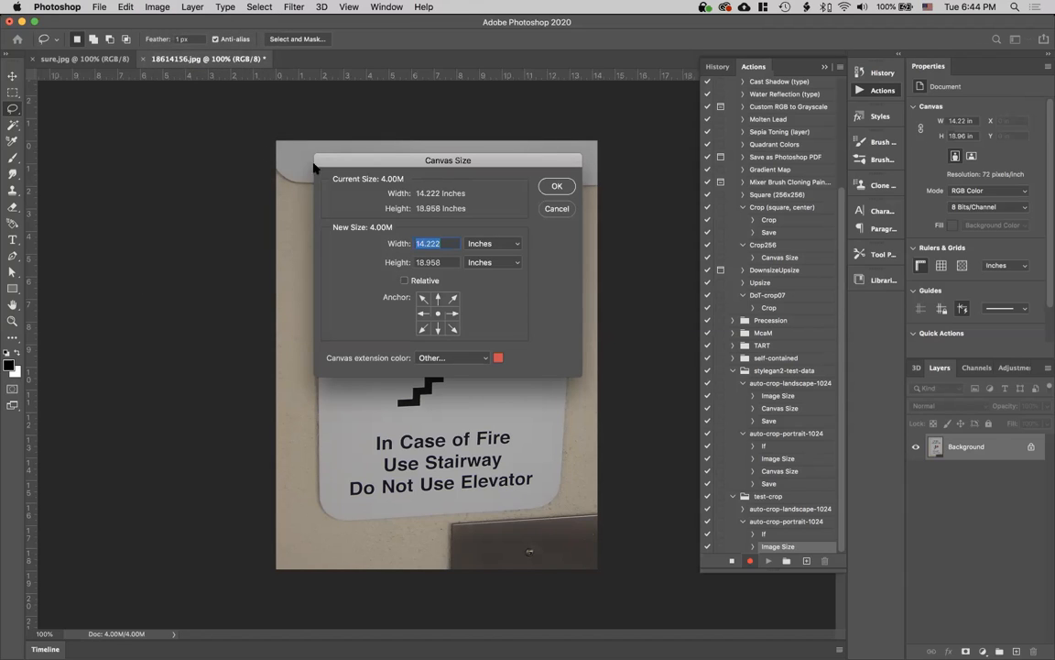
click(505, 243)
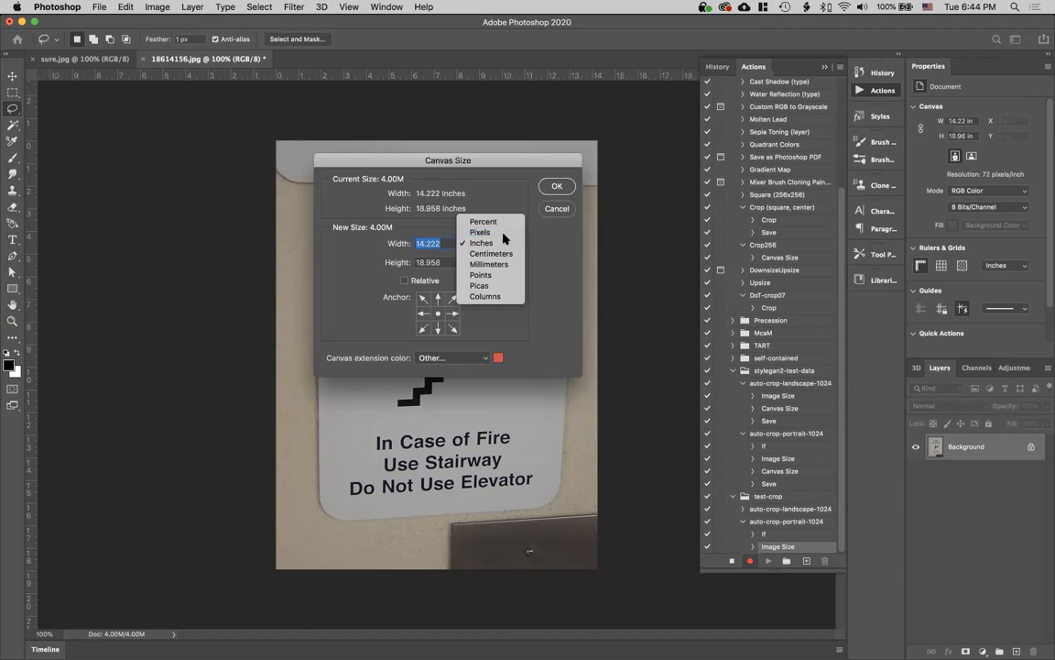
click(504, 233)
double_click(438, 262)
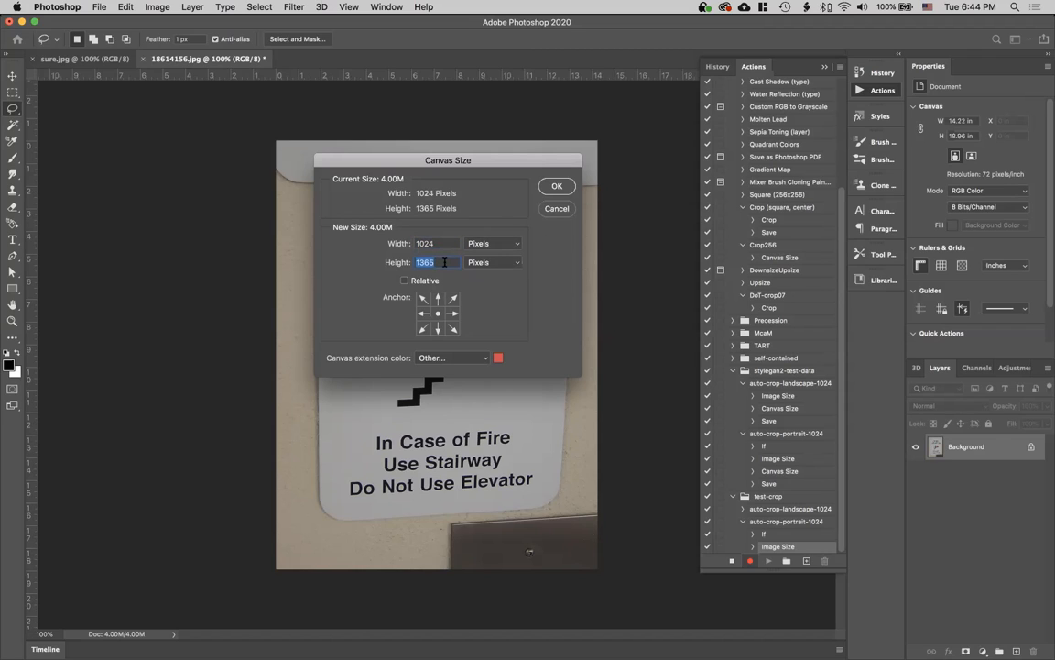
text(1024)
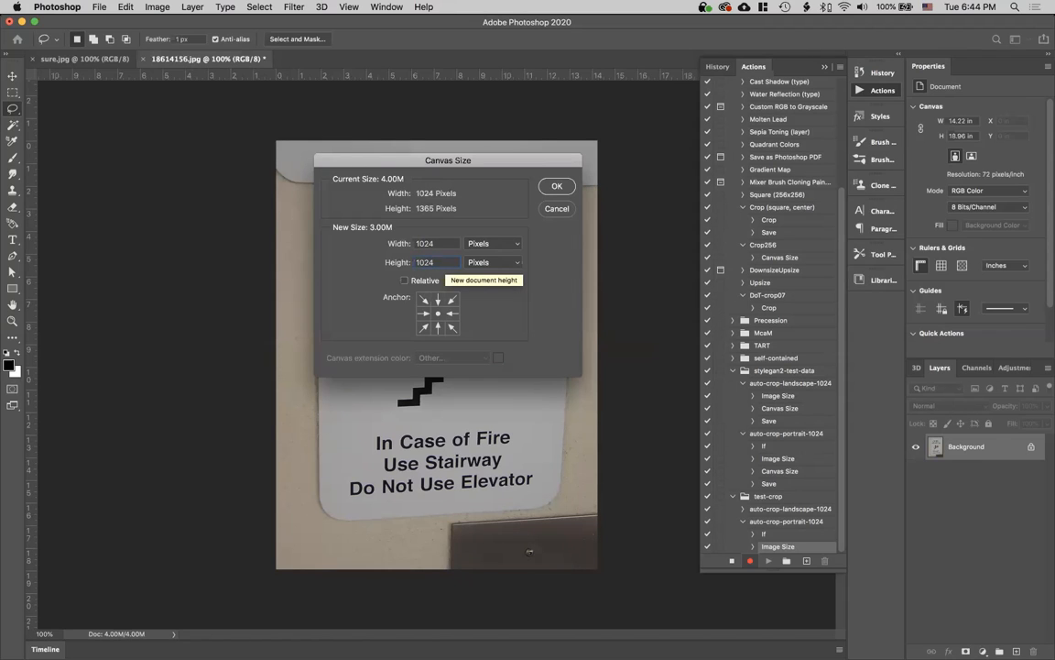
click(561, 187)
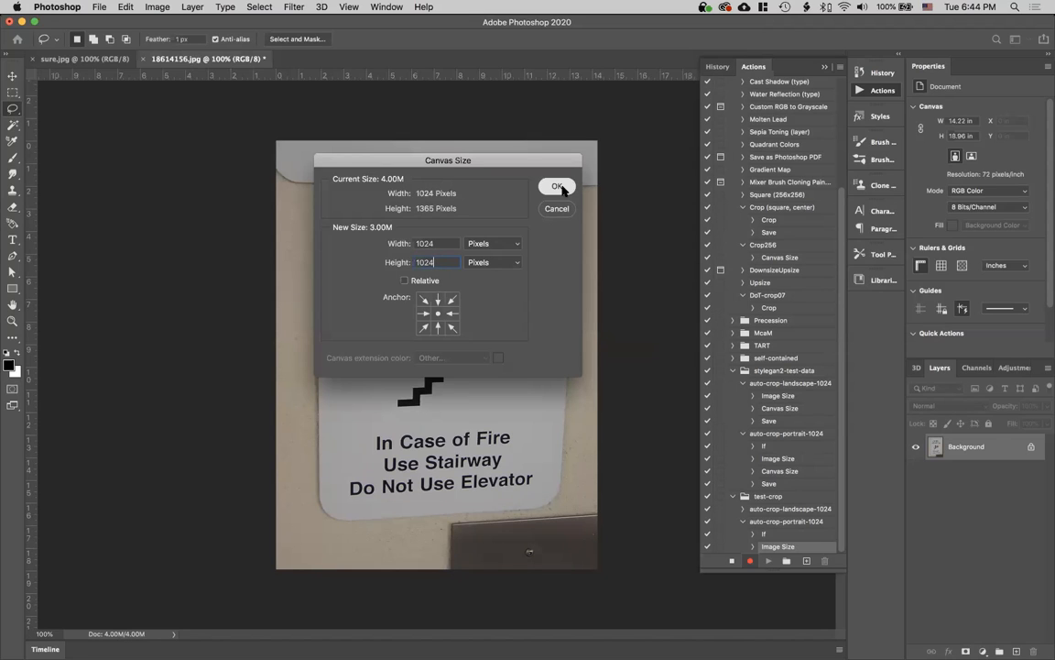
click(561, 187)
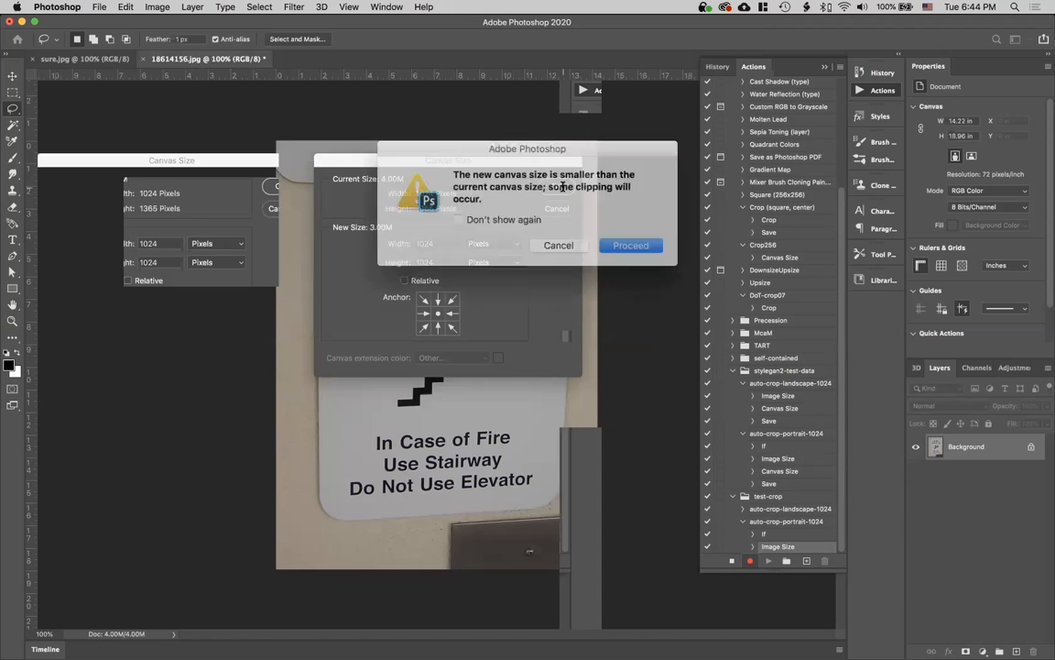
click(619, 240)
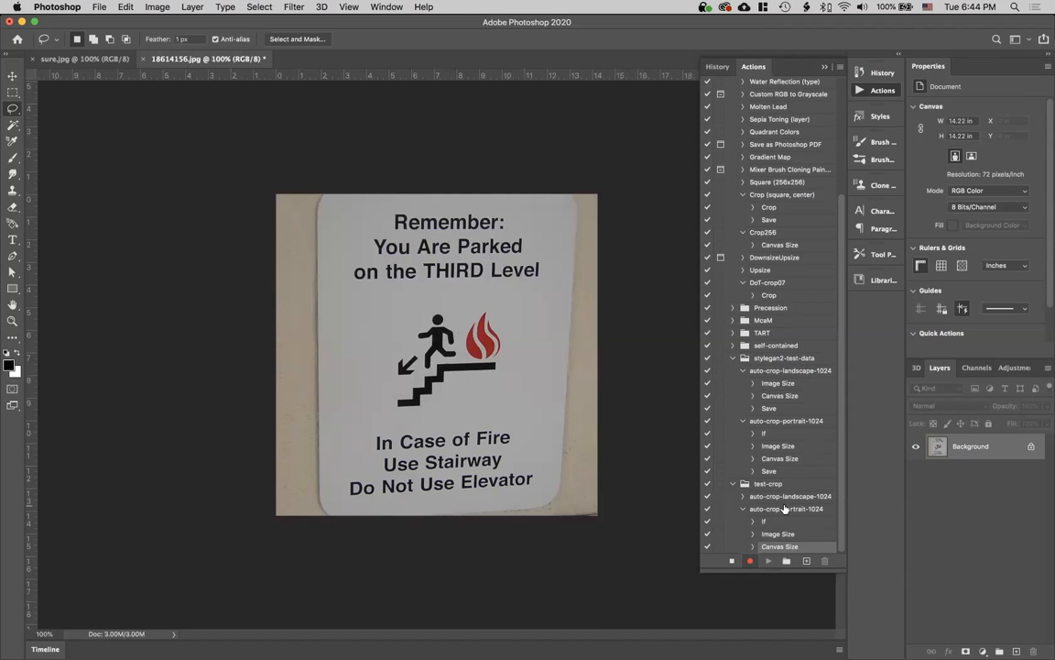
Save the cropped image as the JPEG 18614156.jpg in the unprocessed_data_sets folder at quality 10
click(98, 7)
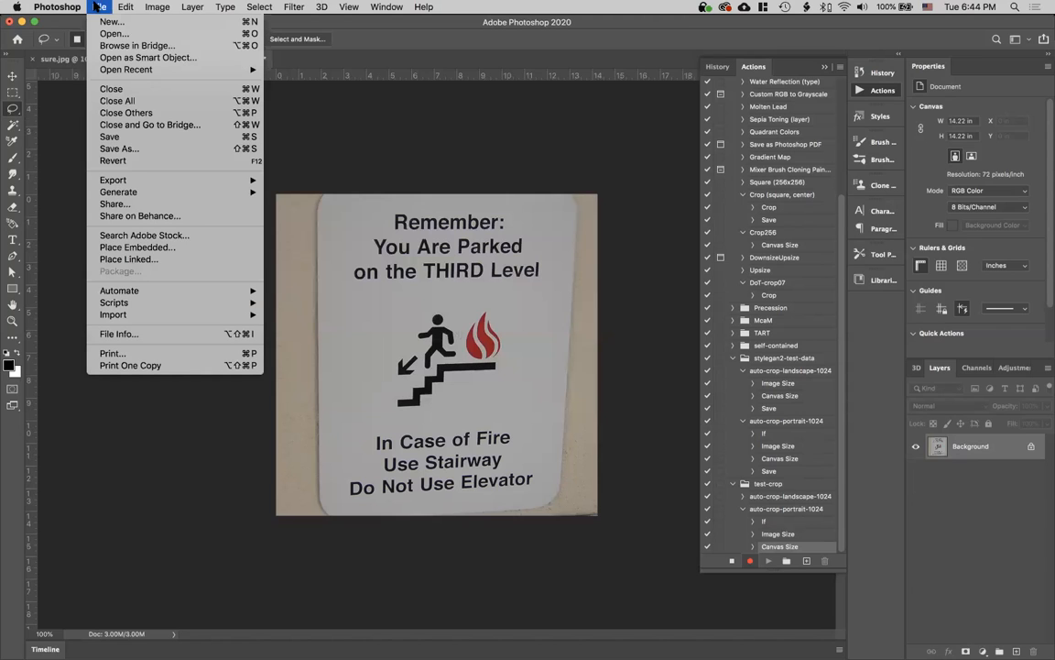
click(174, 148)
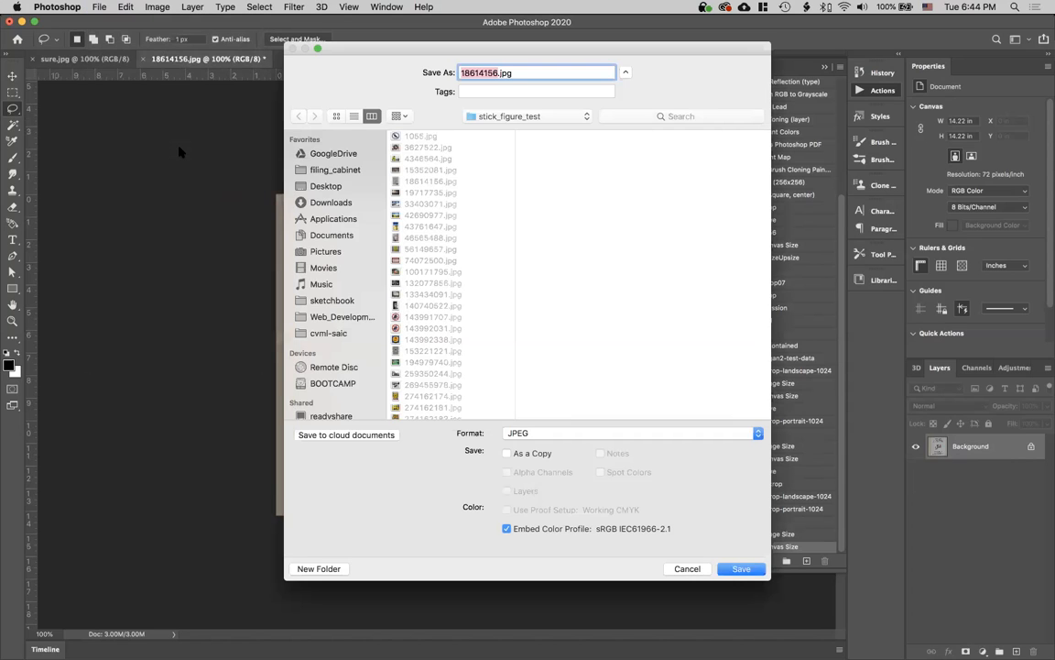
click(518, 116)
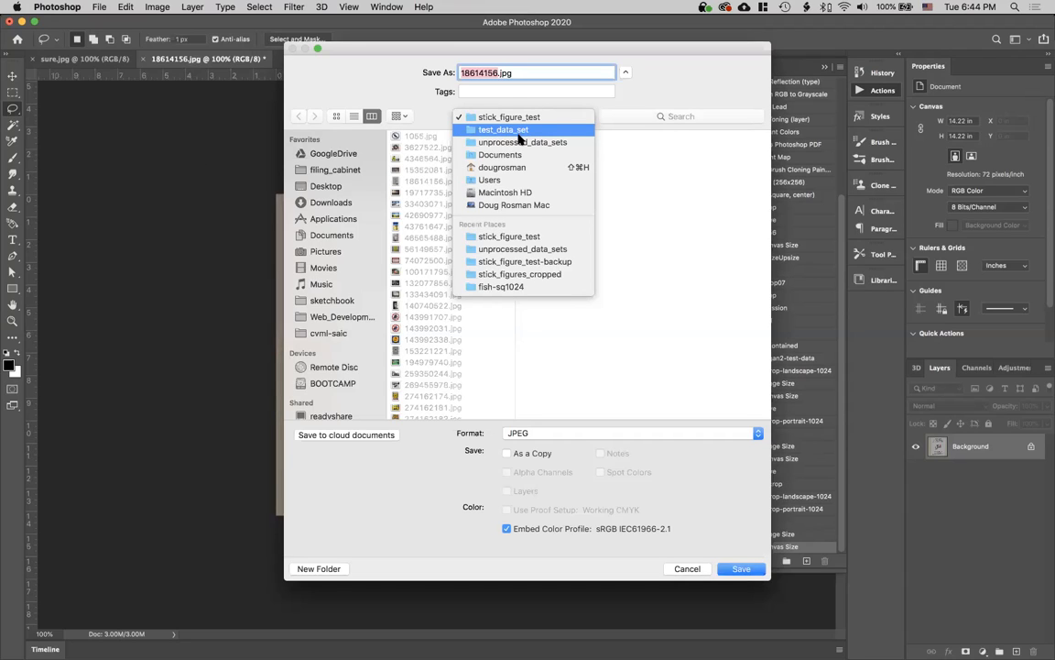
click(515, 130)
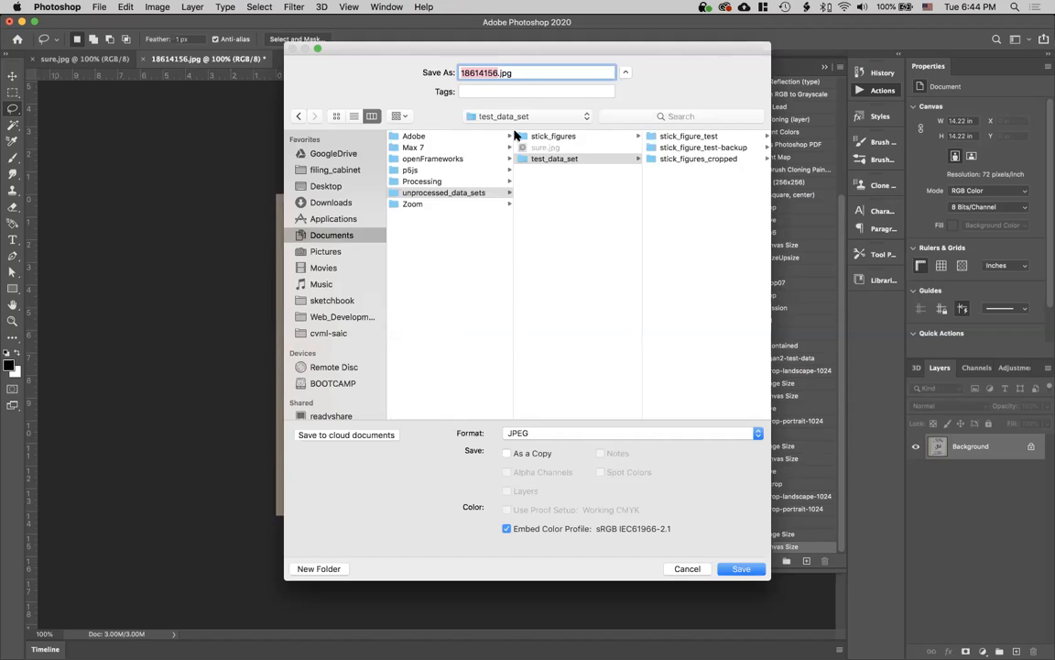
click(543, 185)
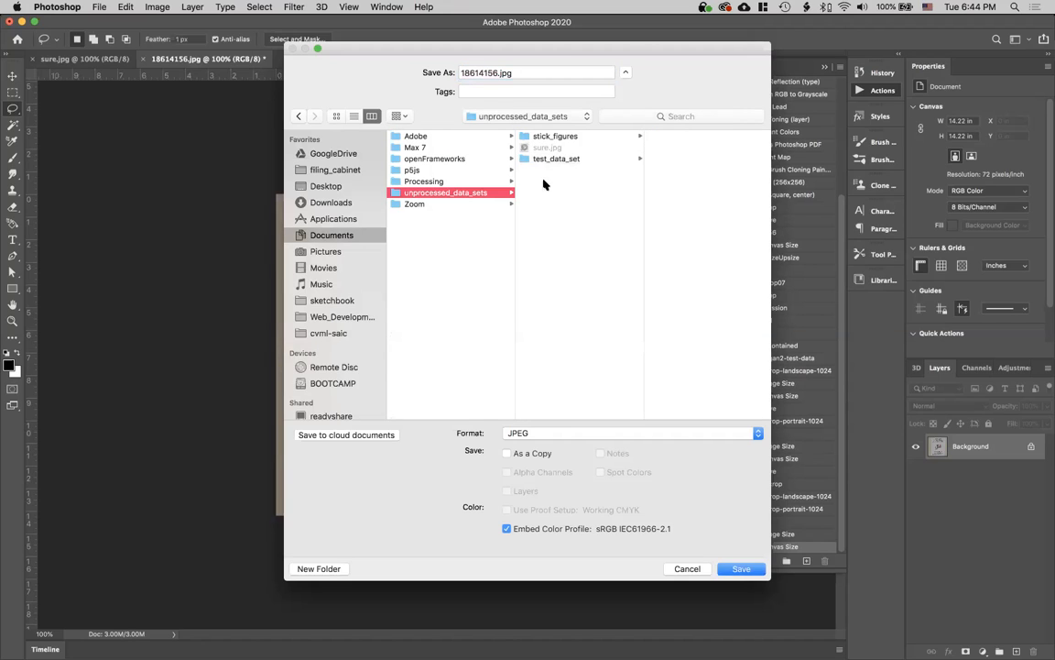
click(741, 569)
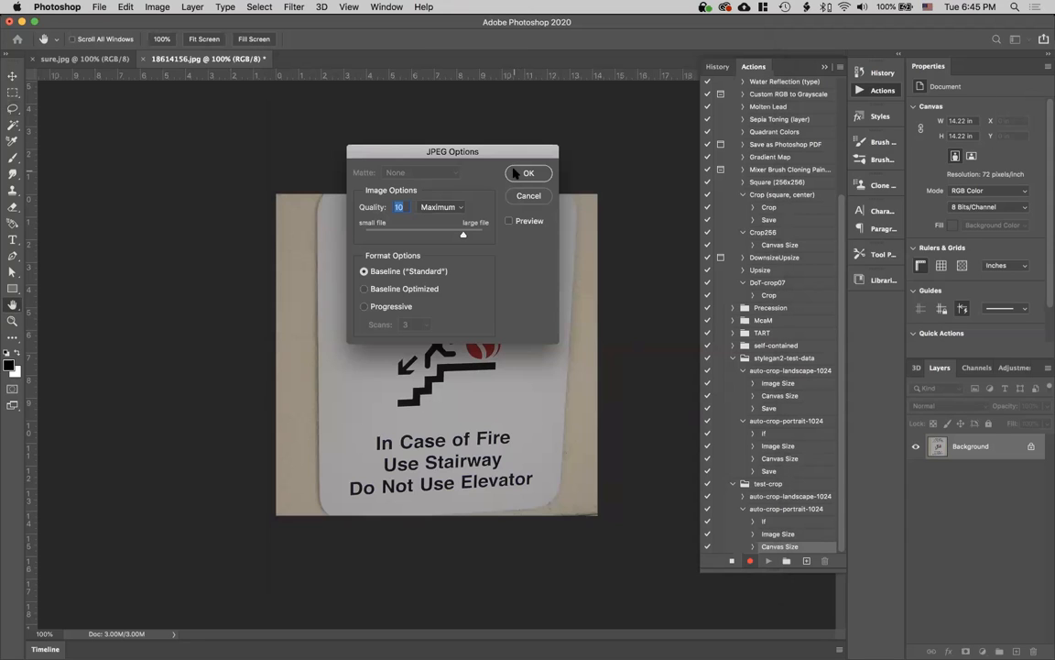
click(518, 174)
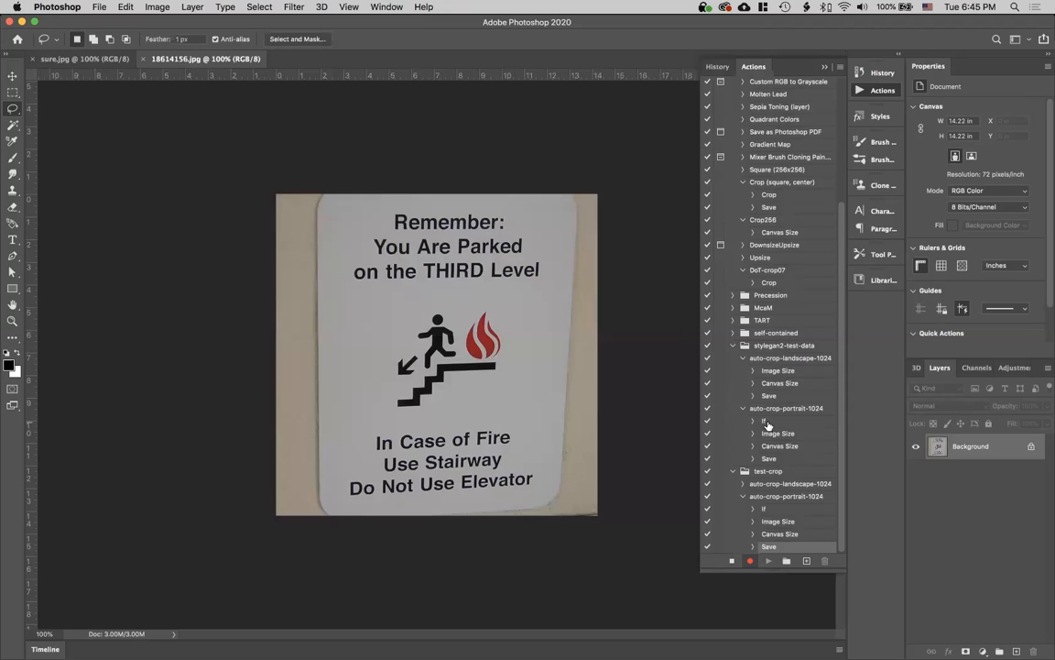
Stop recording the portrait action, collapse it in the action list and close both open images
click(730, 561)
click(743, 497)
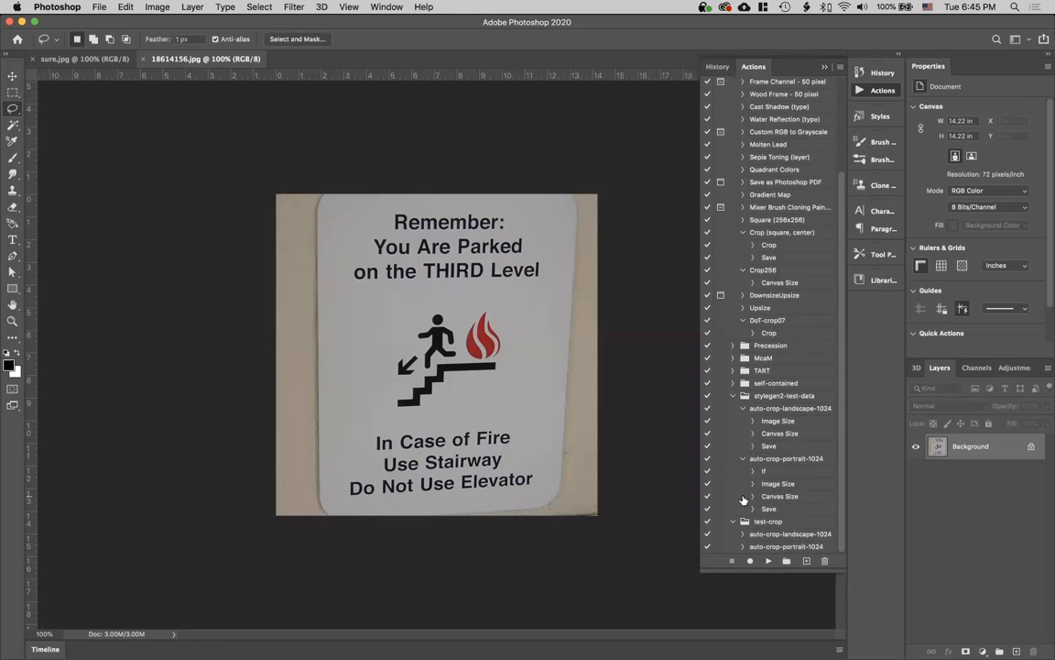
click(143, 60)
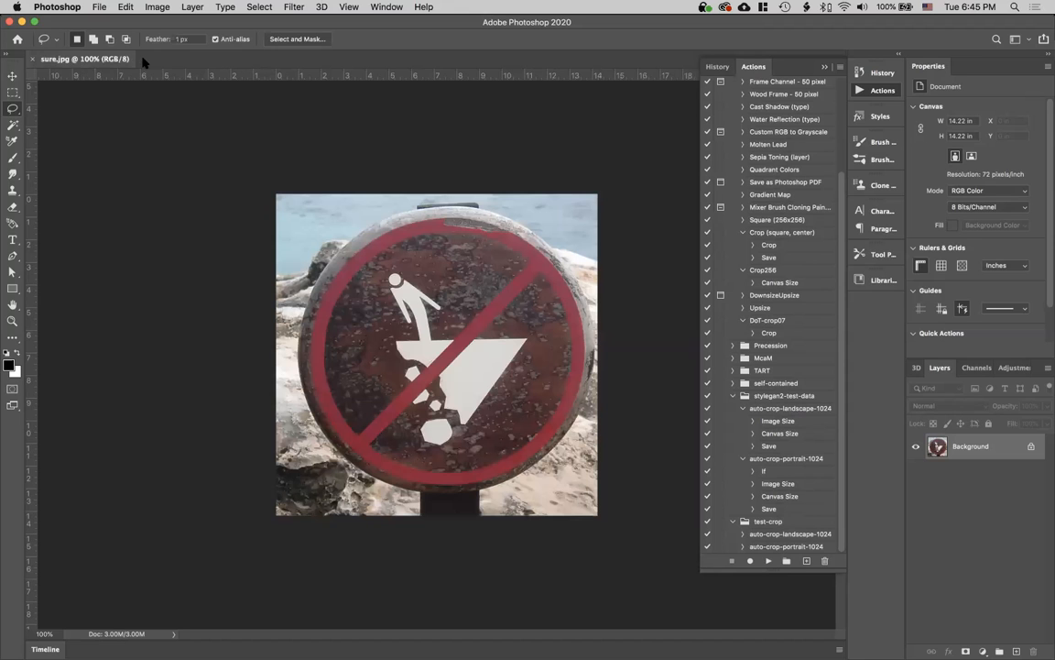
click(31, 59)
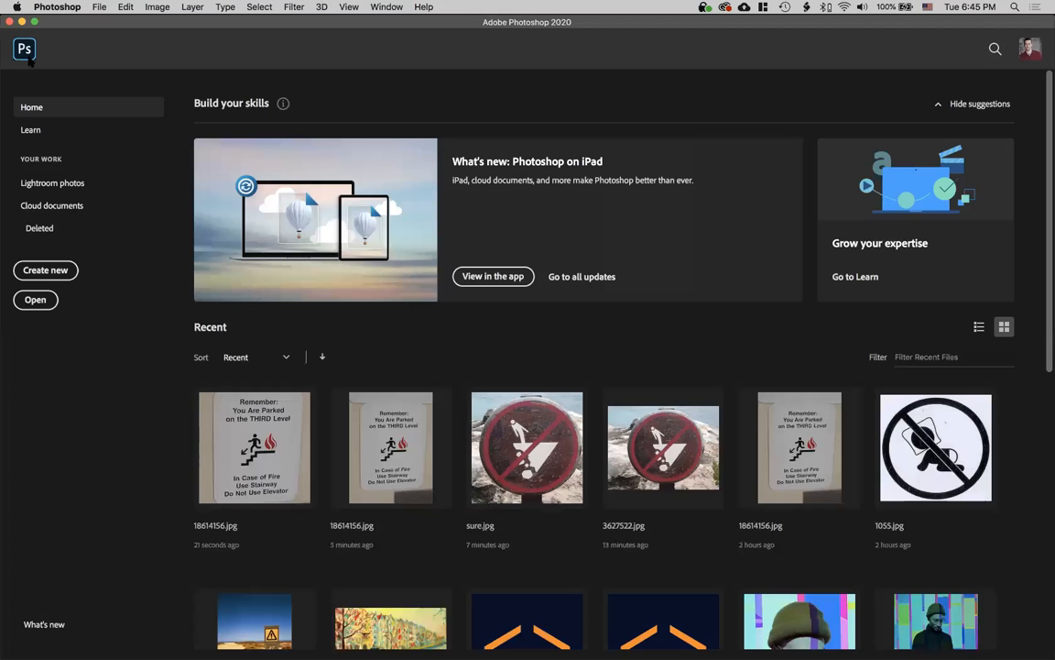
Set up a batch that plays auto-crop-portrait-1024 from the test-crop set with Folder as the source
click(97, 8)
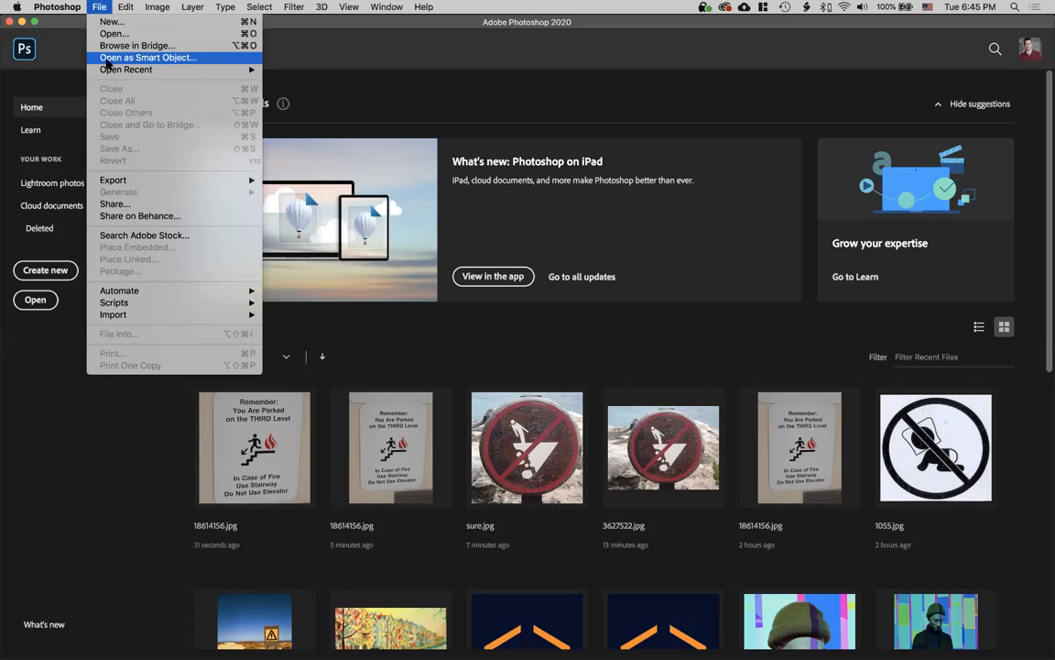
mouse_move(198, 289)
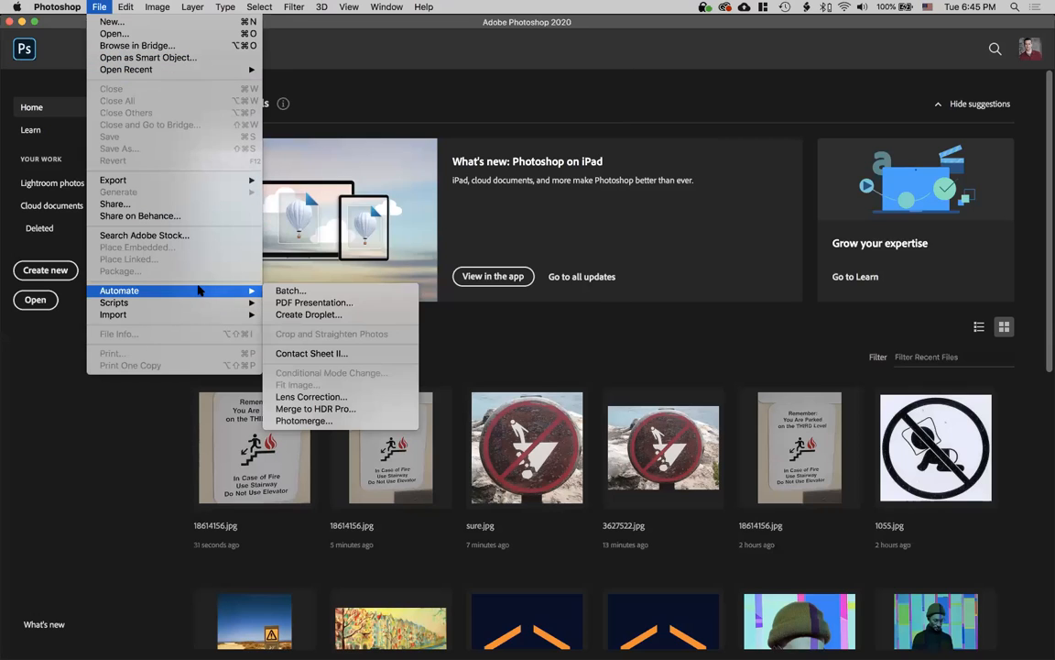
click(289, 290)
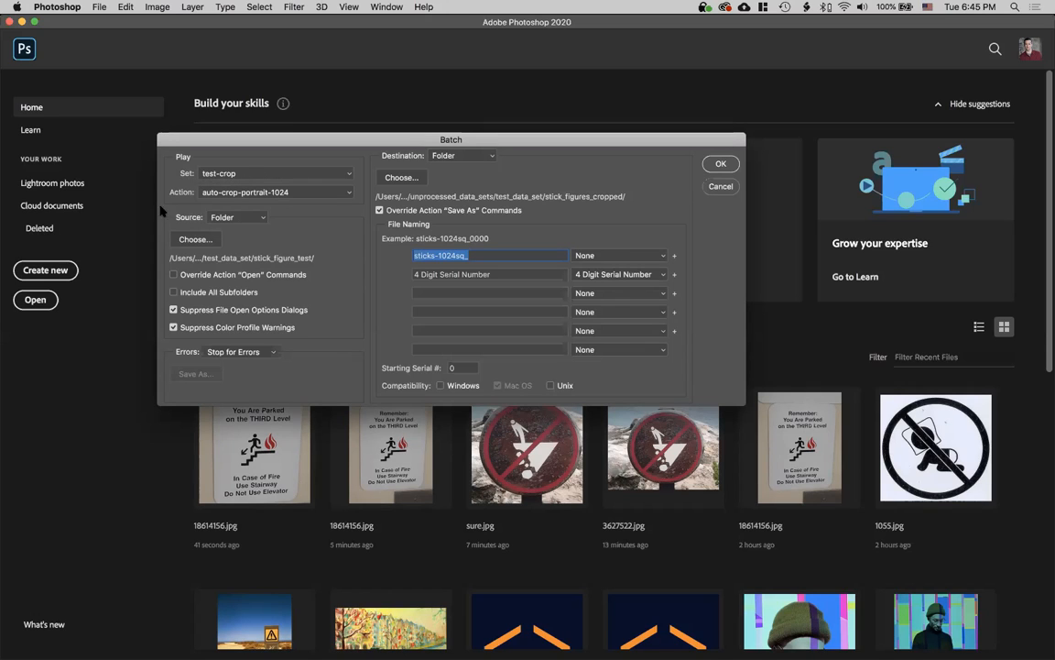
click(215, 173)
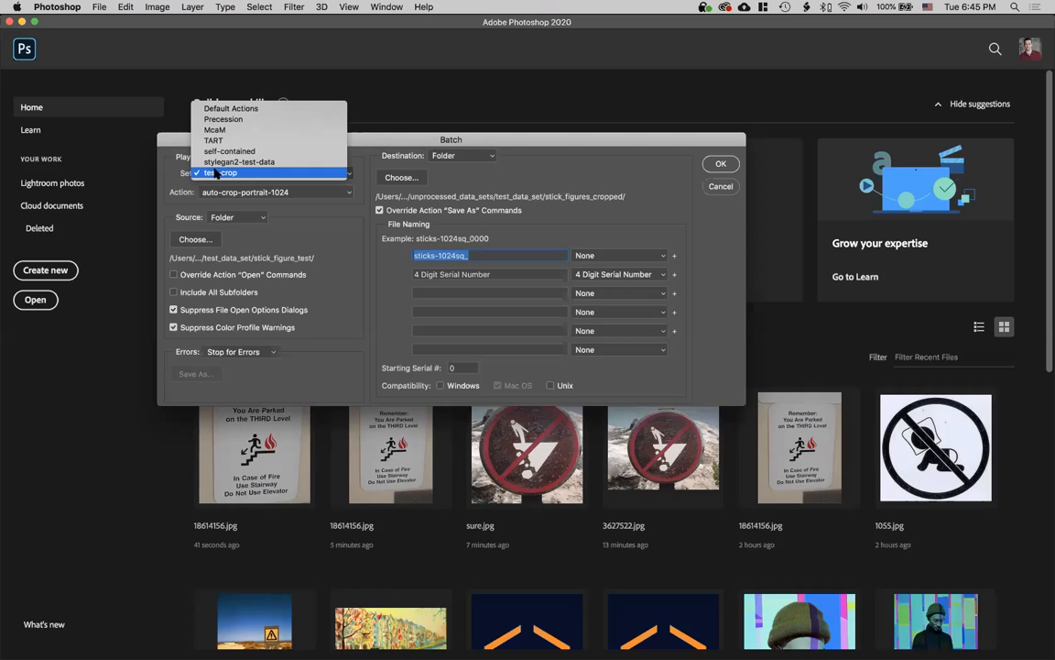
click(217, 173)
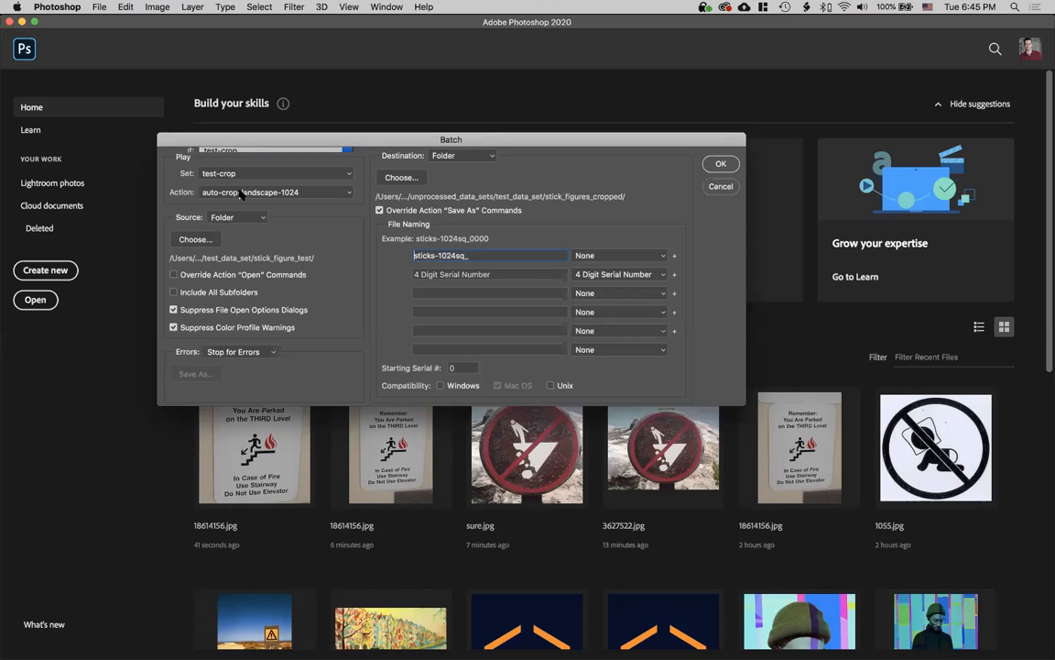
click(241, 194)
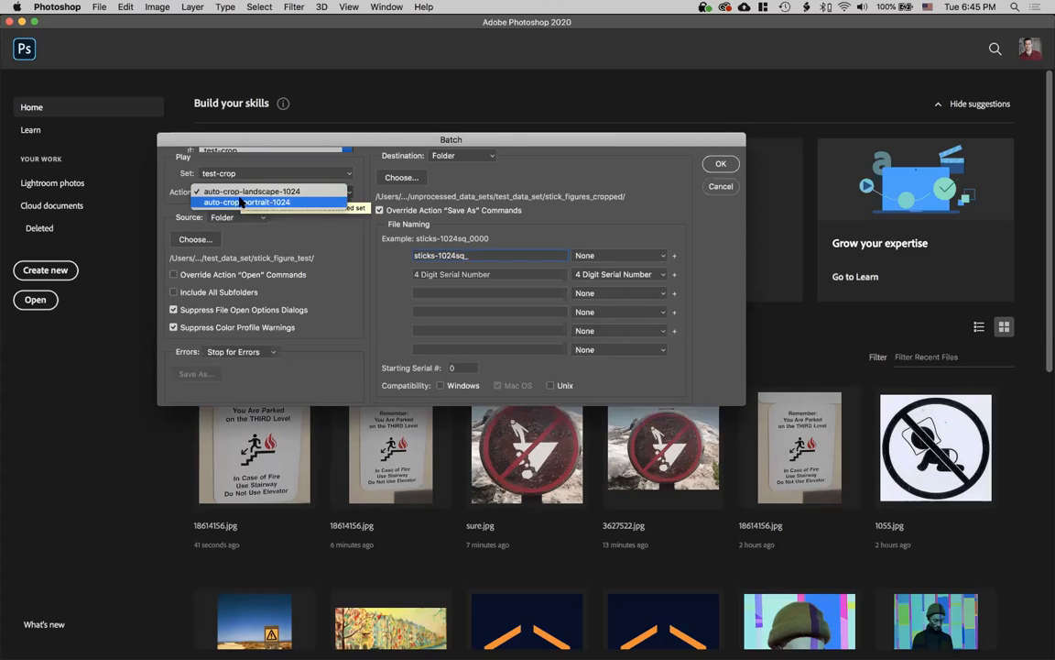
click(241, 203)
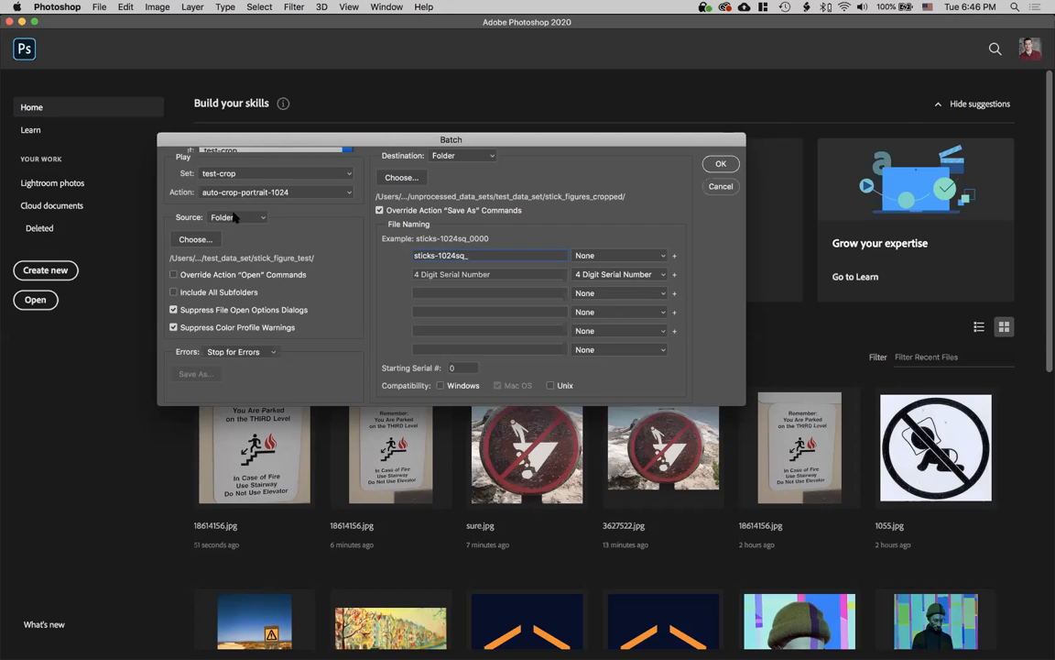
click(234, 216)
click(234, 217)
click(235, 217)
click(231, 217)
Create a folder named test_cropped inside test_data_set and choose it as the batch source folder
click(211, 240)
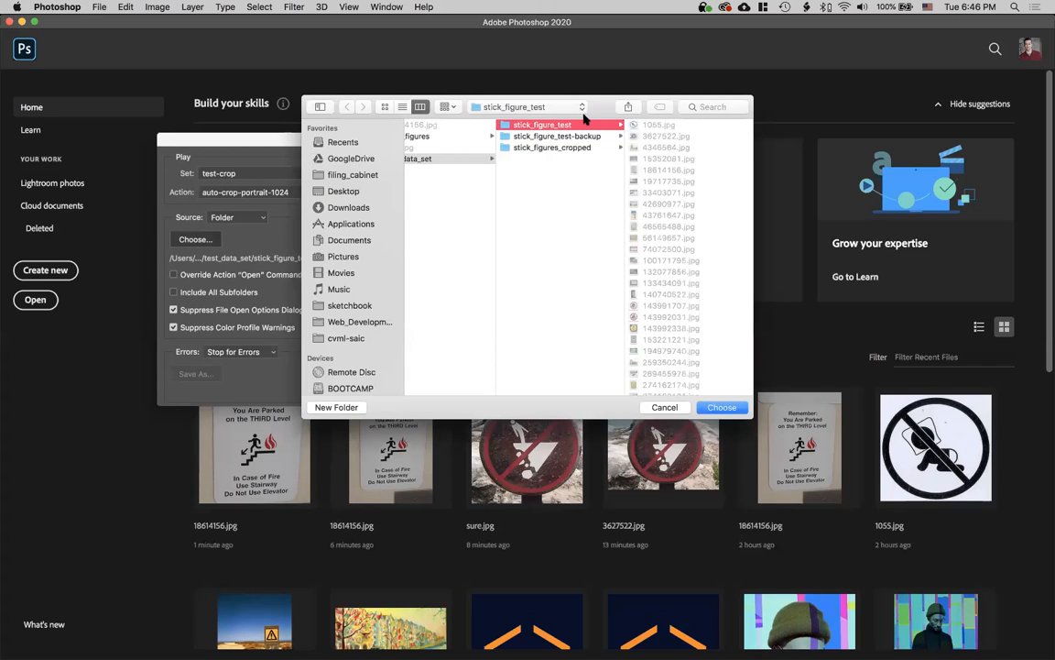
click(552, 149)
click(546, 198)
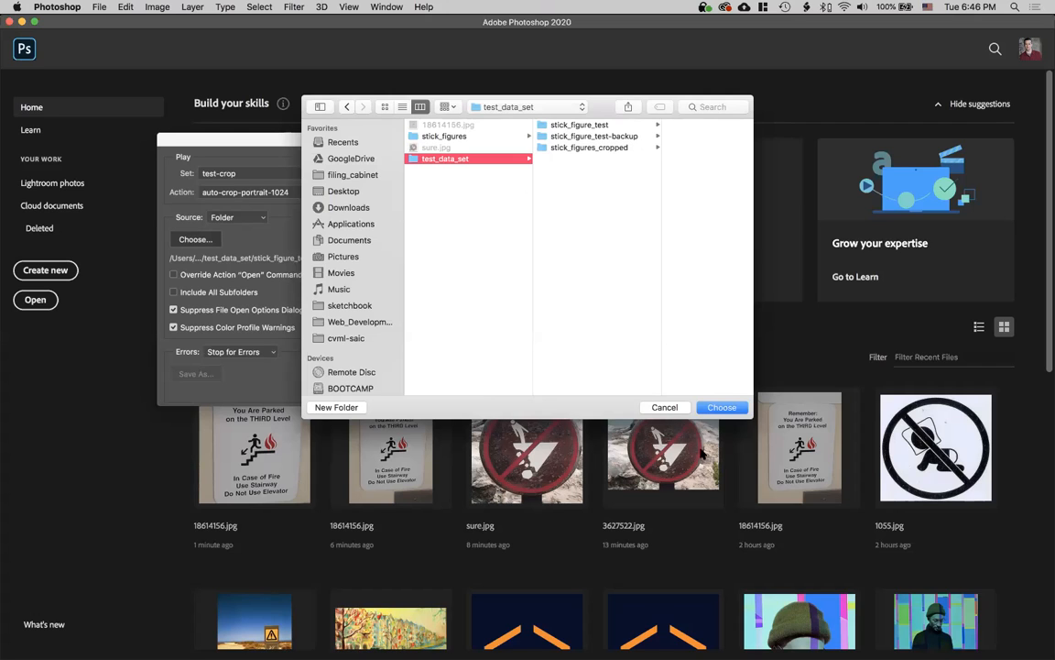
click(664, 407)
click(195, 239)
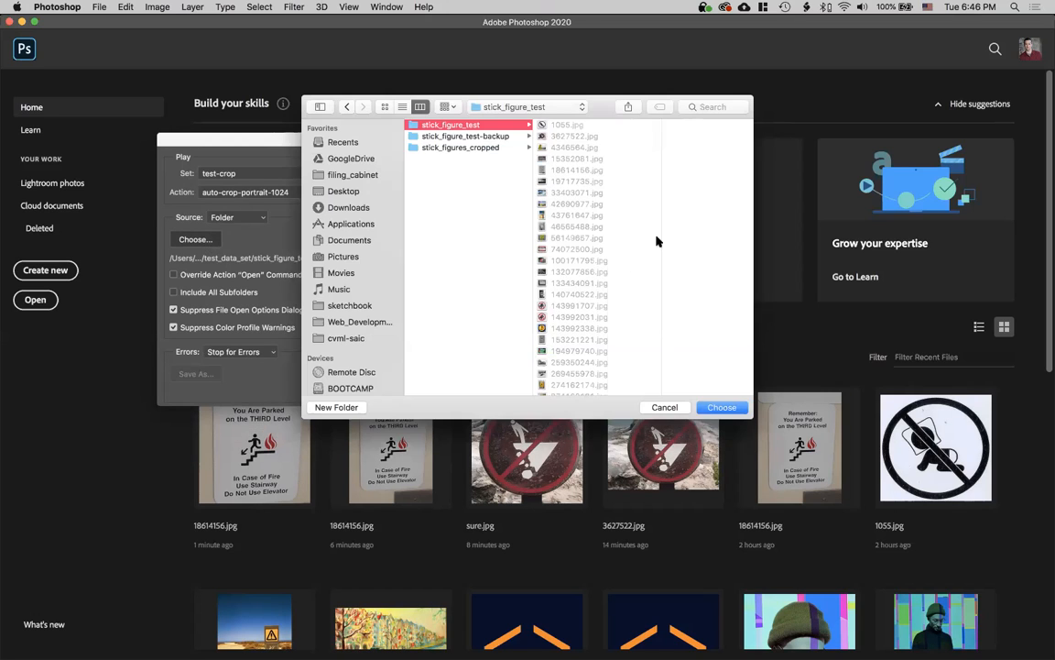
click(490, 244)
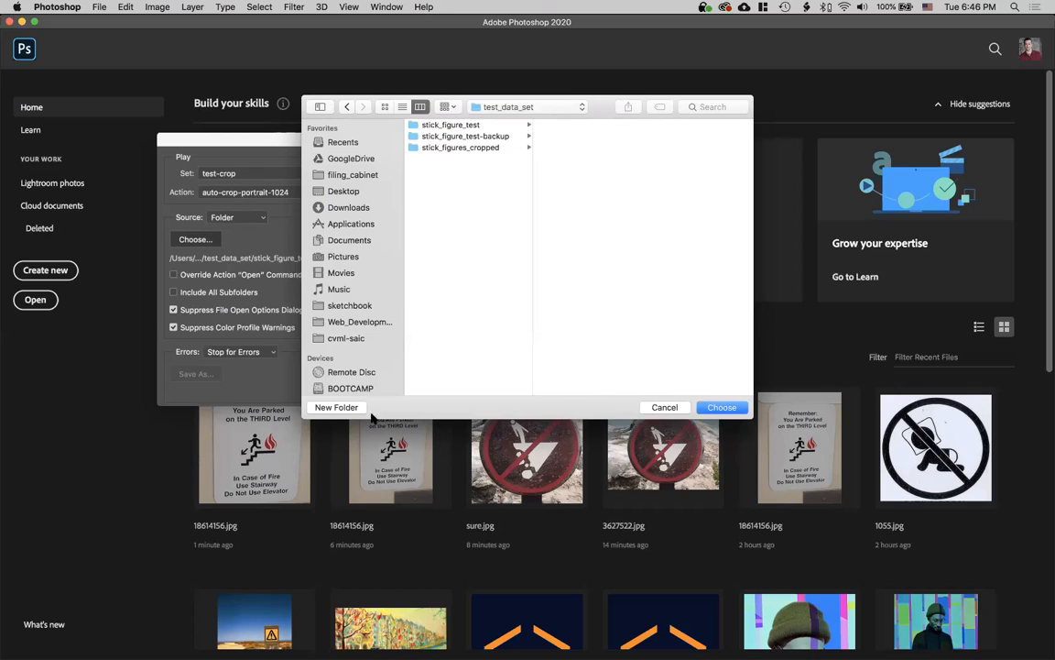
click(336, 406)
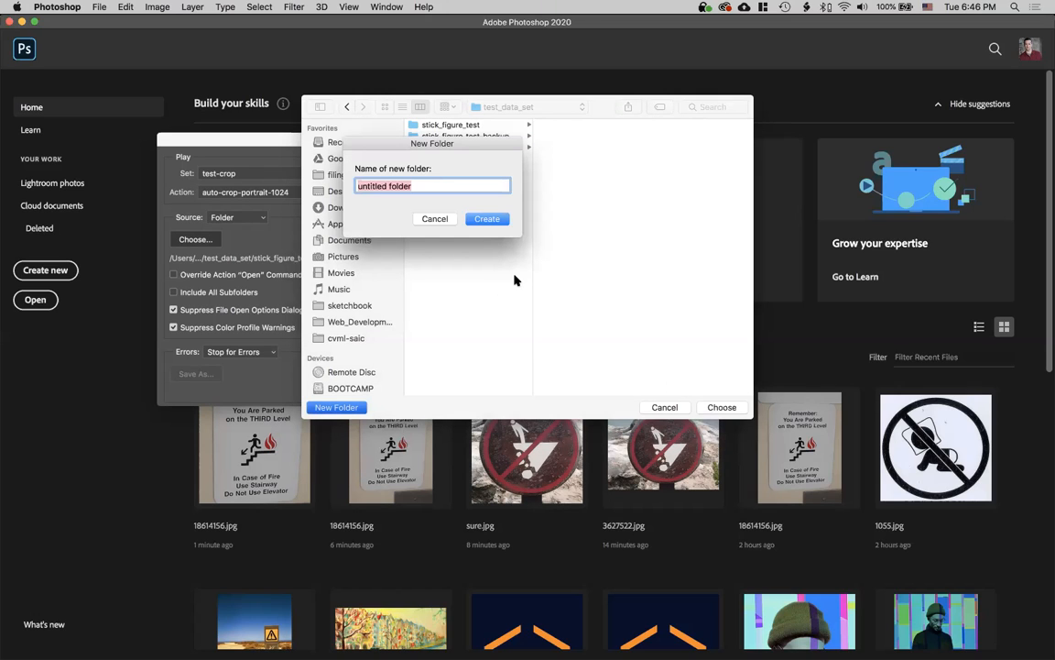
text(test_cropped)
click(487, 218)
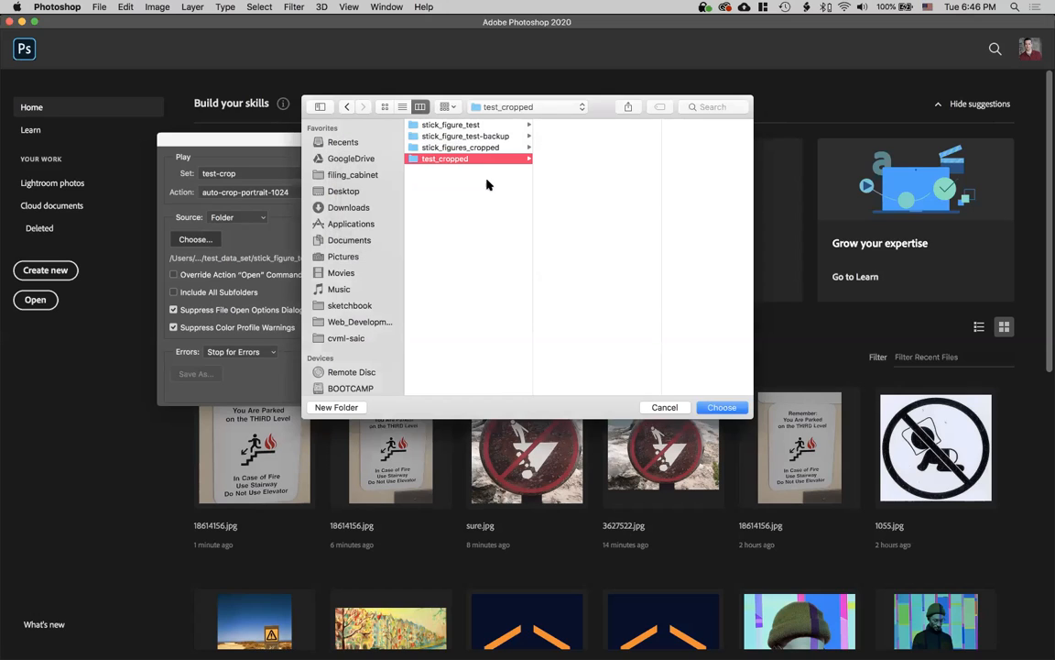
click(720, 409)
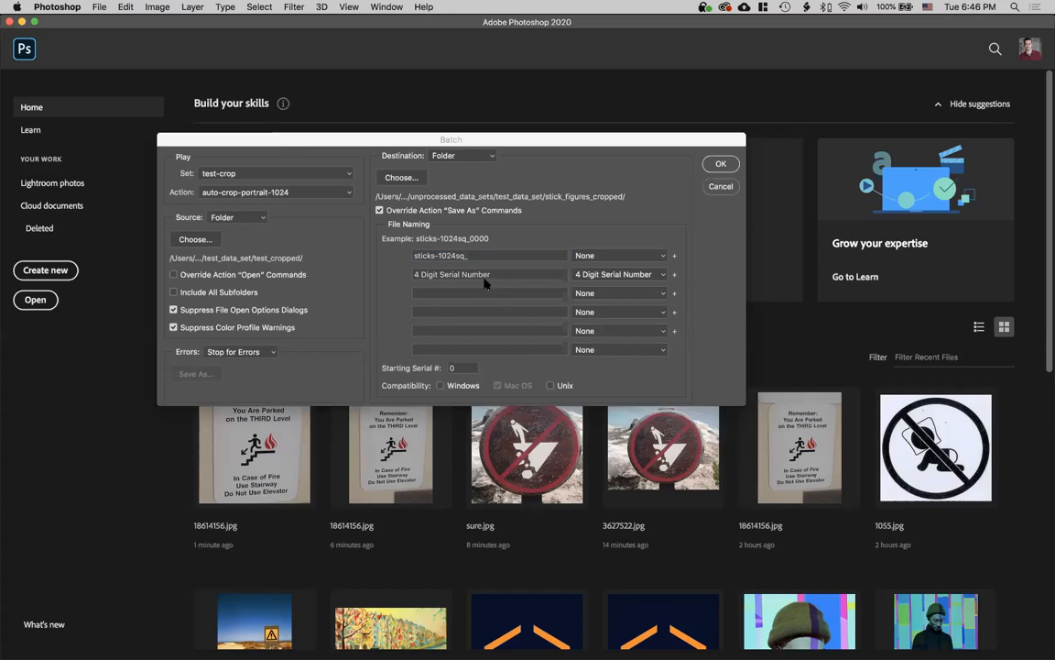
Review the batch destination options with Folder selected and look into the current destination folder
click(449, 159)
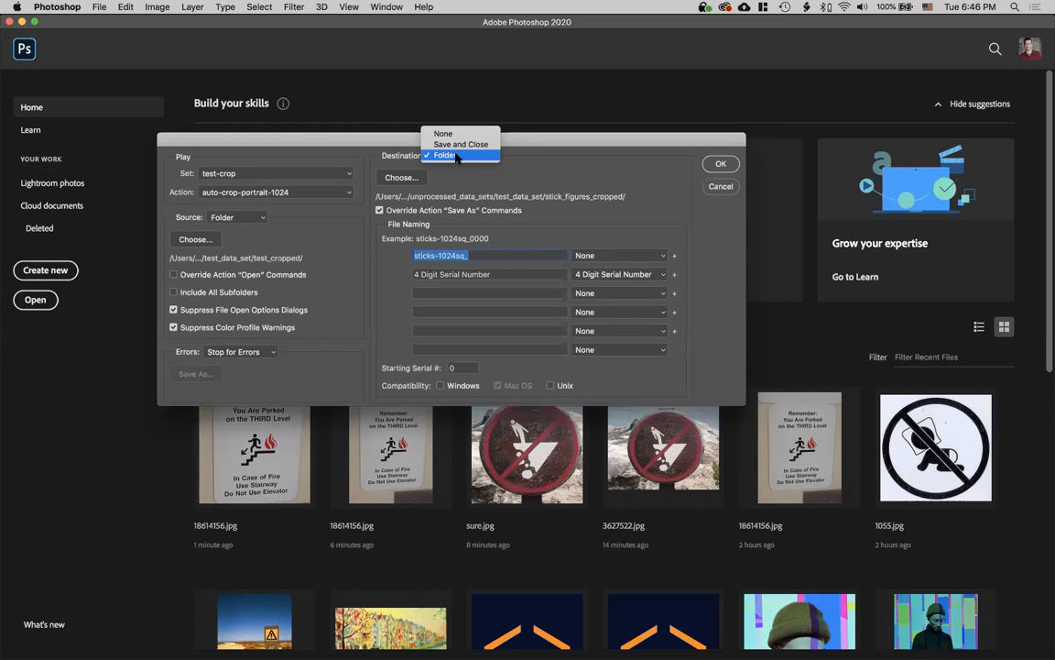
click(455, 156)
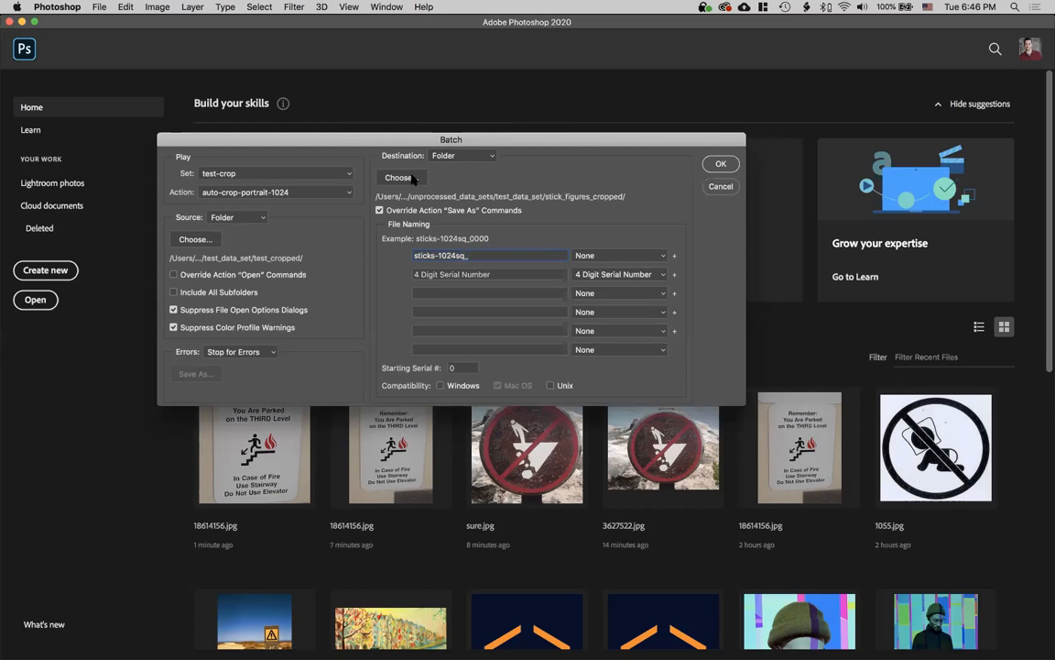
click(412, 181)
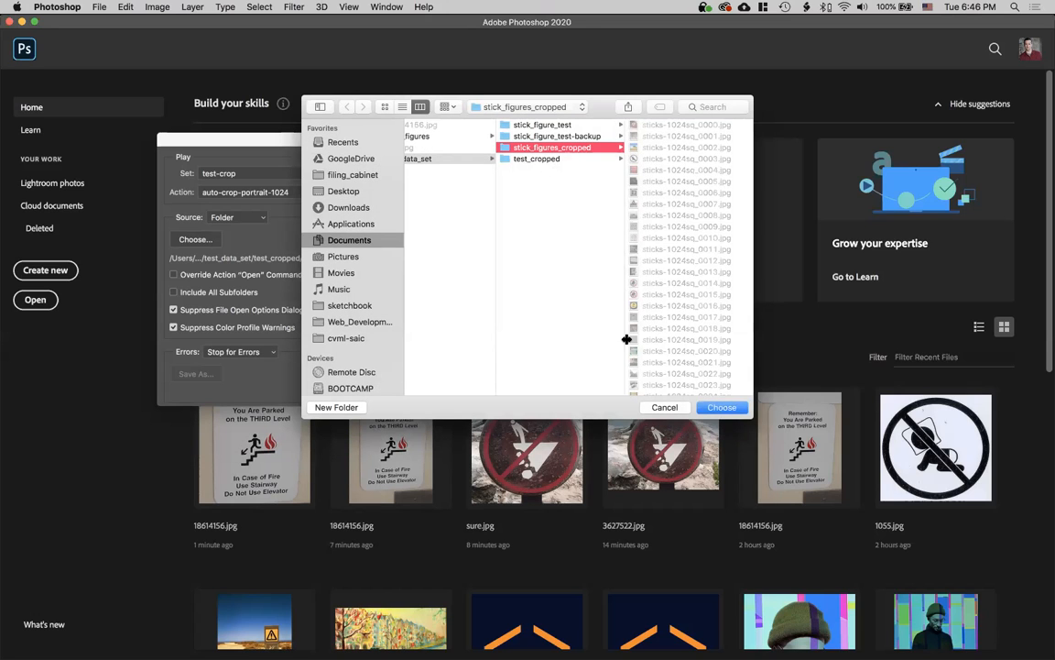
click(665, 407)
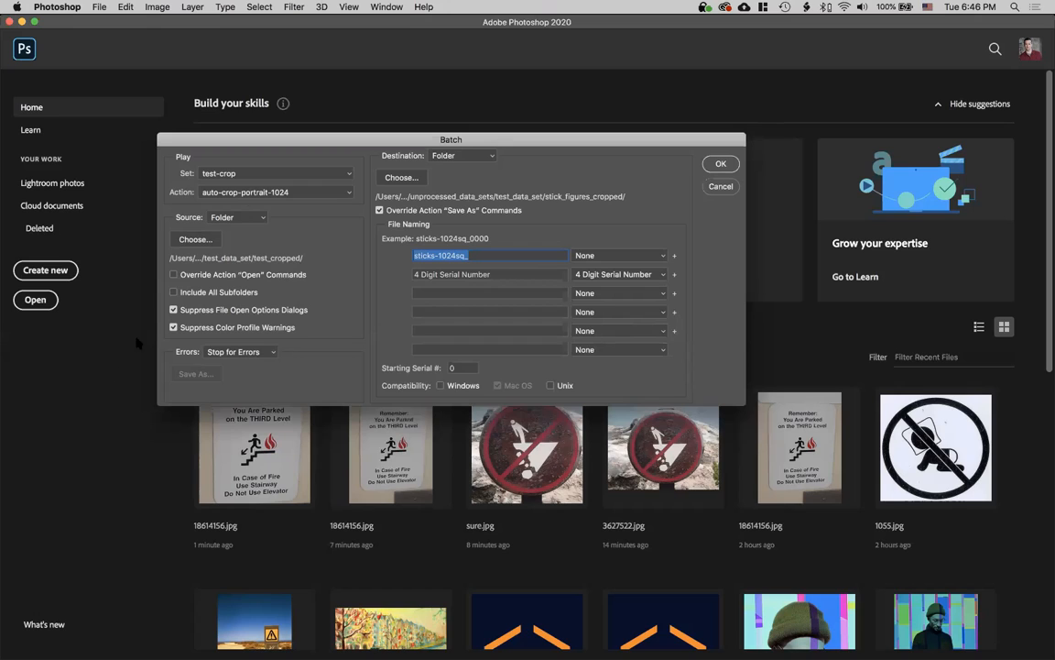
Choose the stick_figure_test folder in test_data_set as the batch source
click(208, 239)
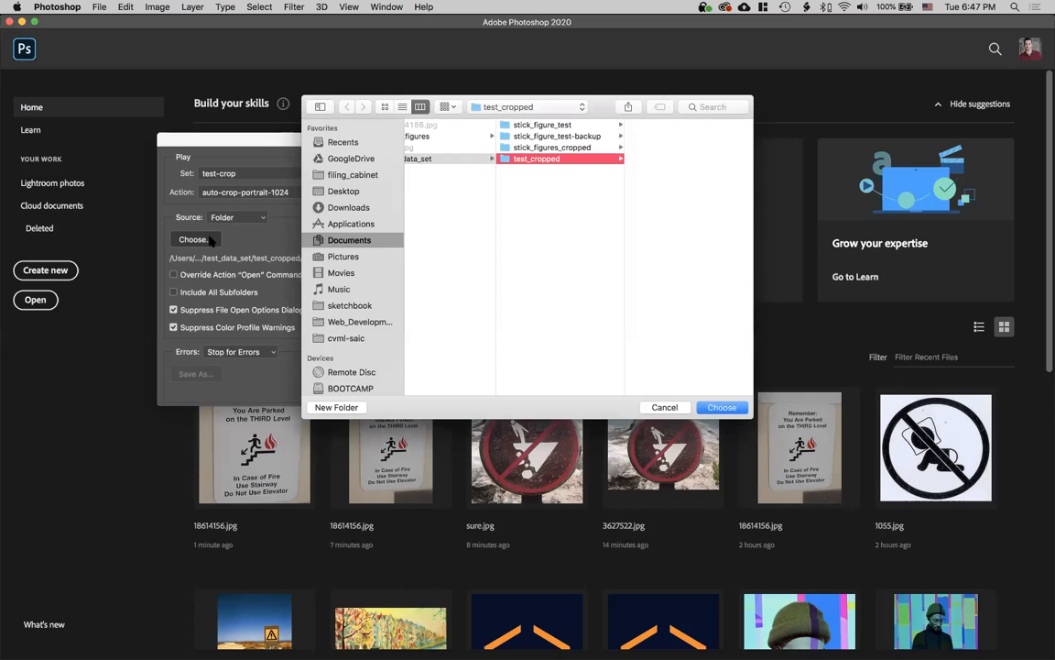
click(540, 126)
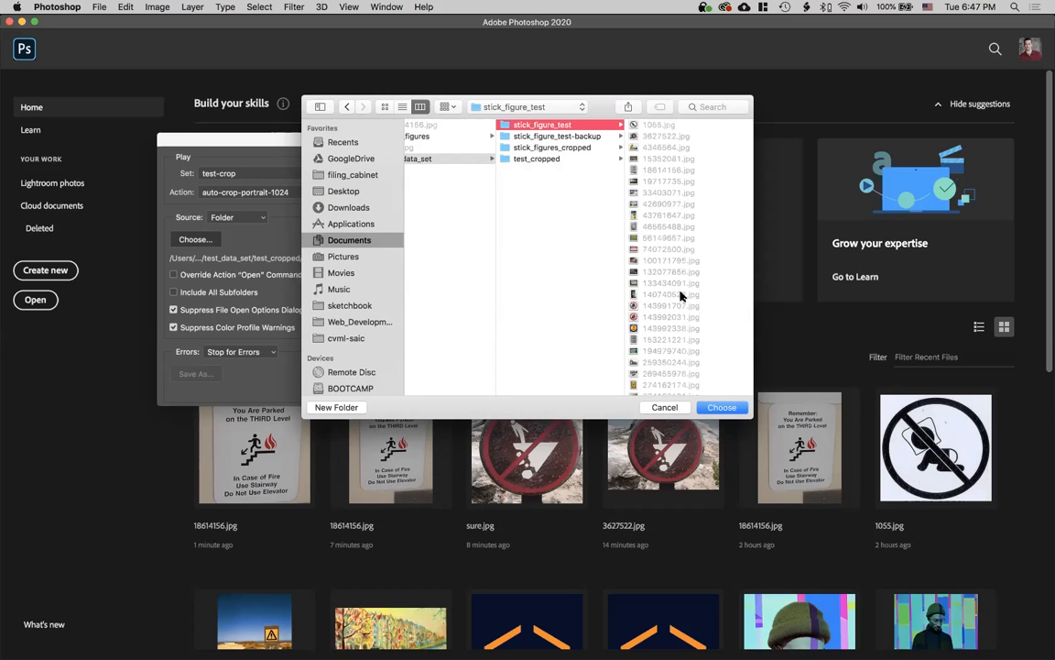
click(731, 411)
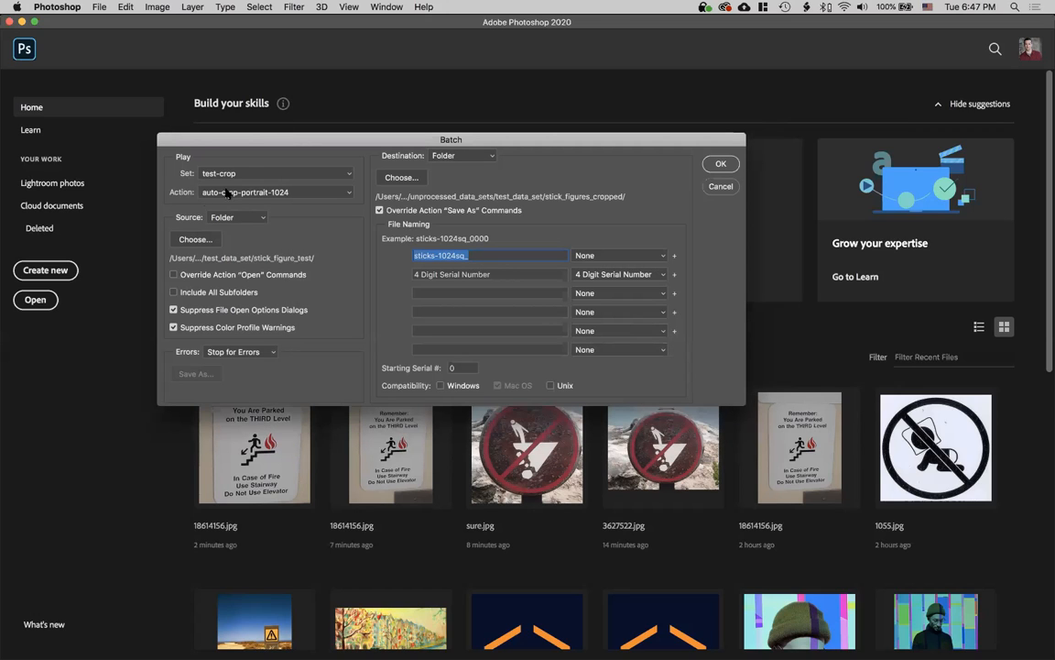
click(195, 239)
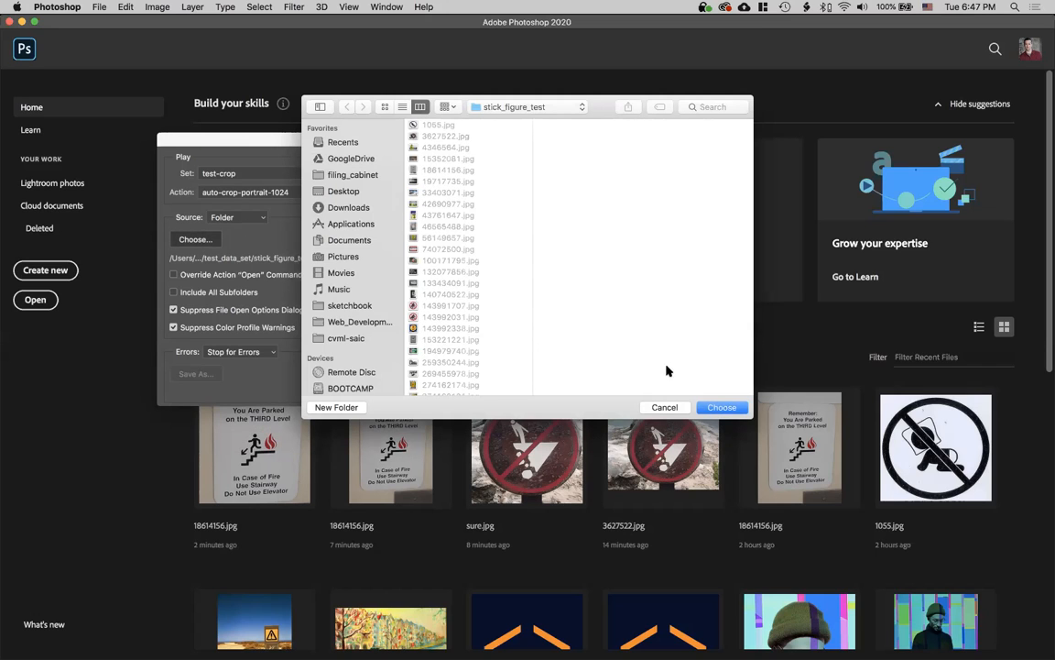
click(664, 407)
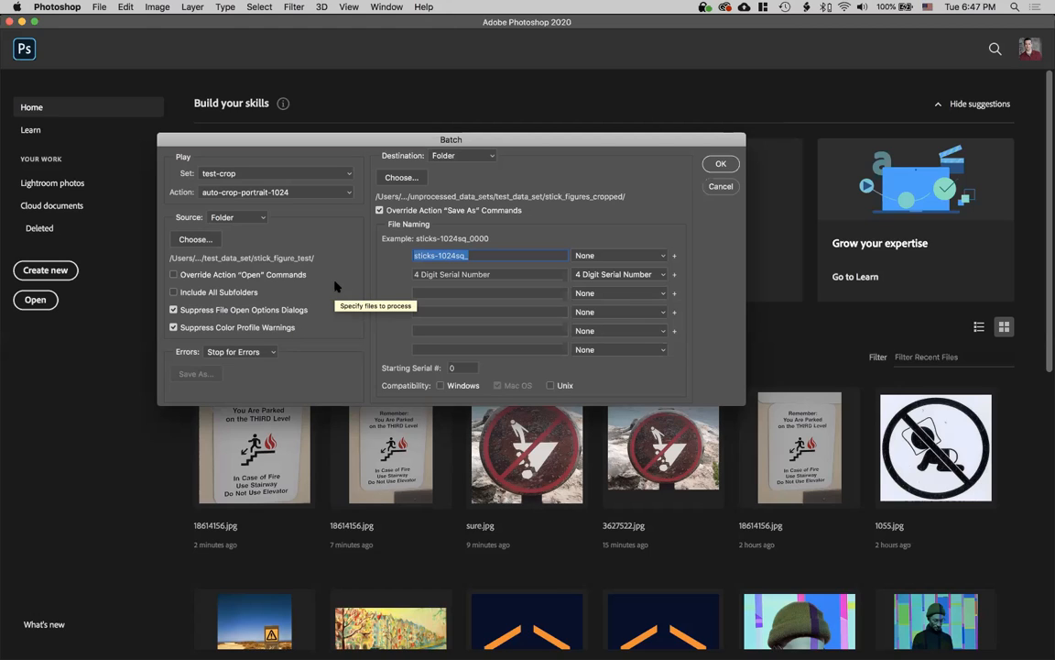
Set the batch error handling to Log Errors to File
click(270, 353)
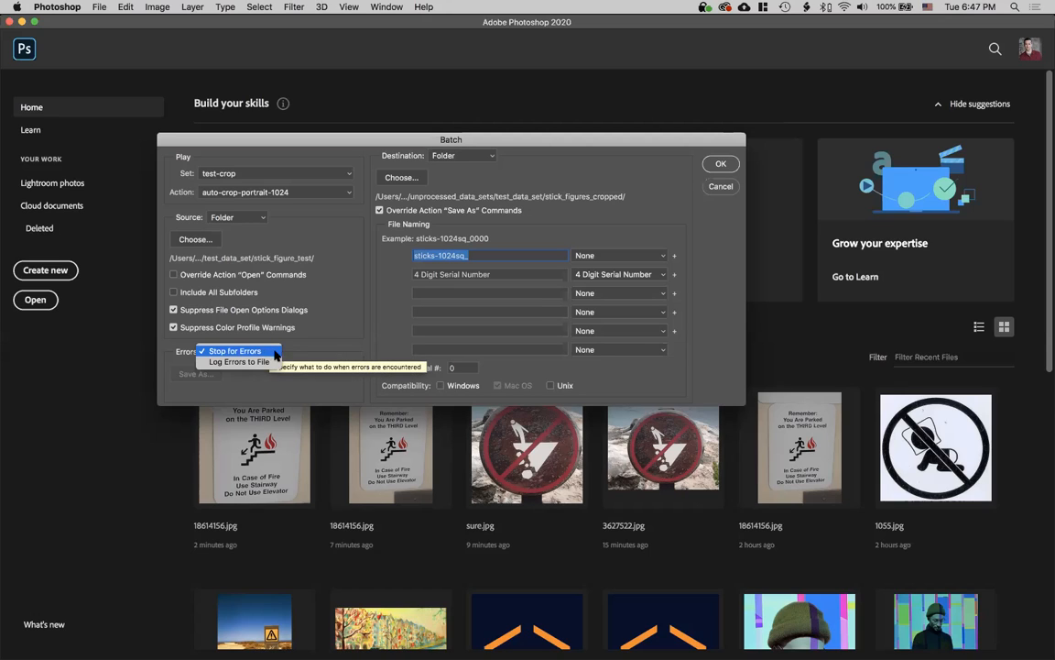
click(280, 351)
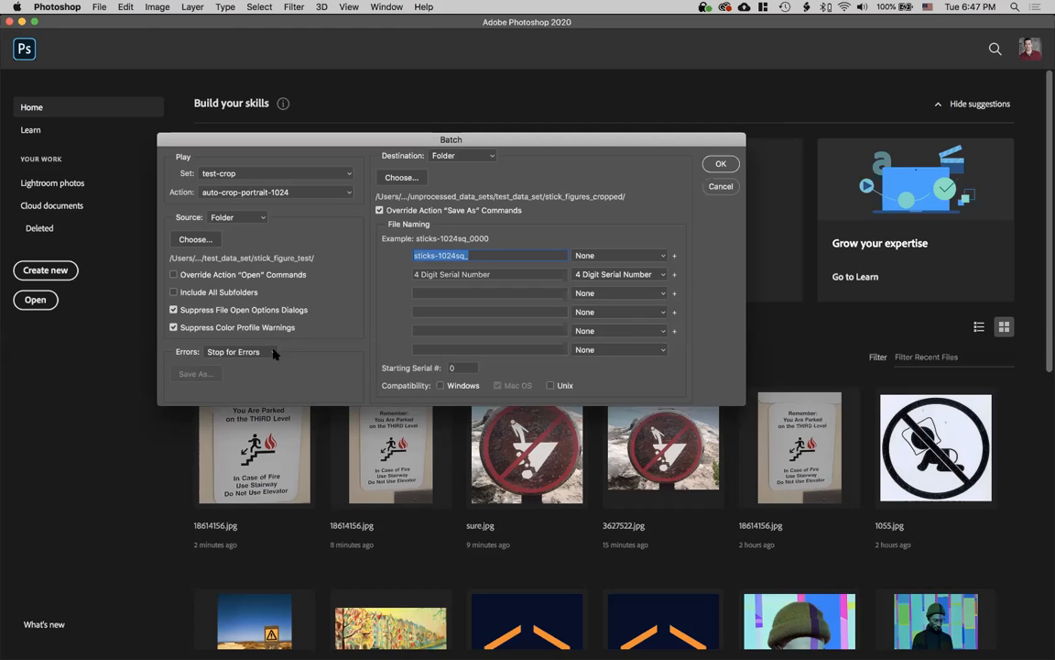
click(273, 354)
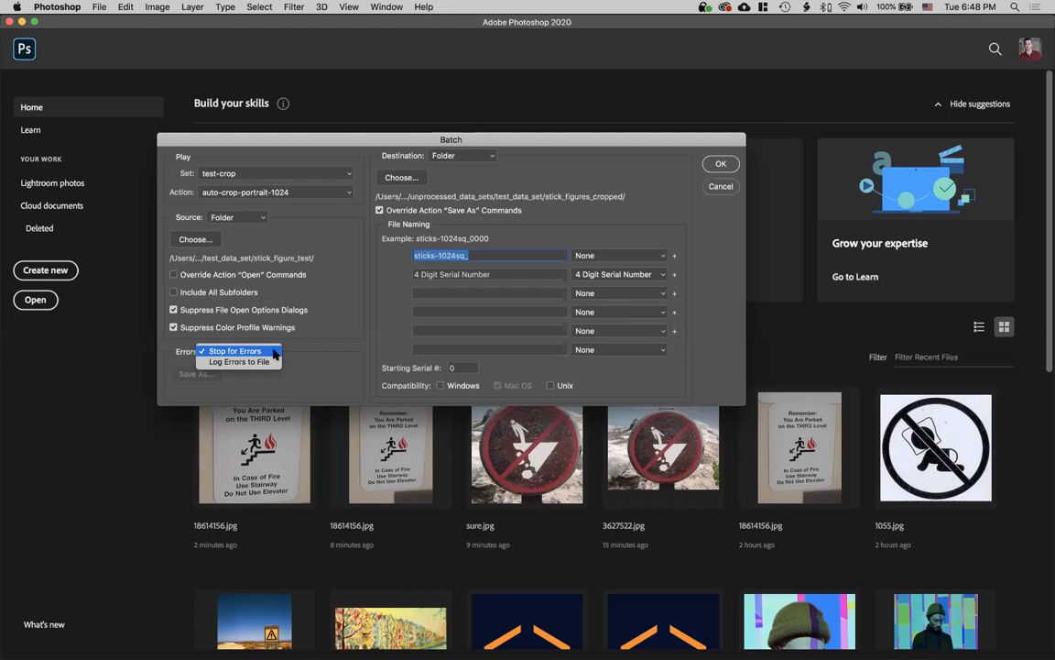
click(235, 385)
click(235, 351)
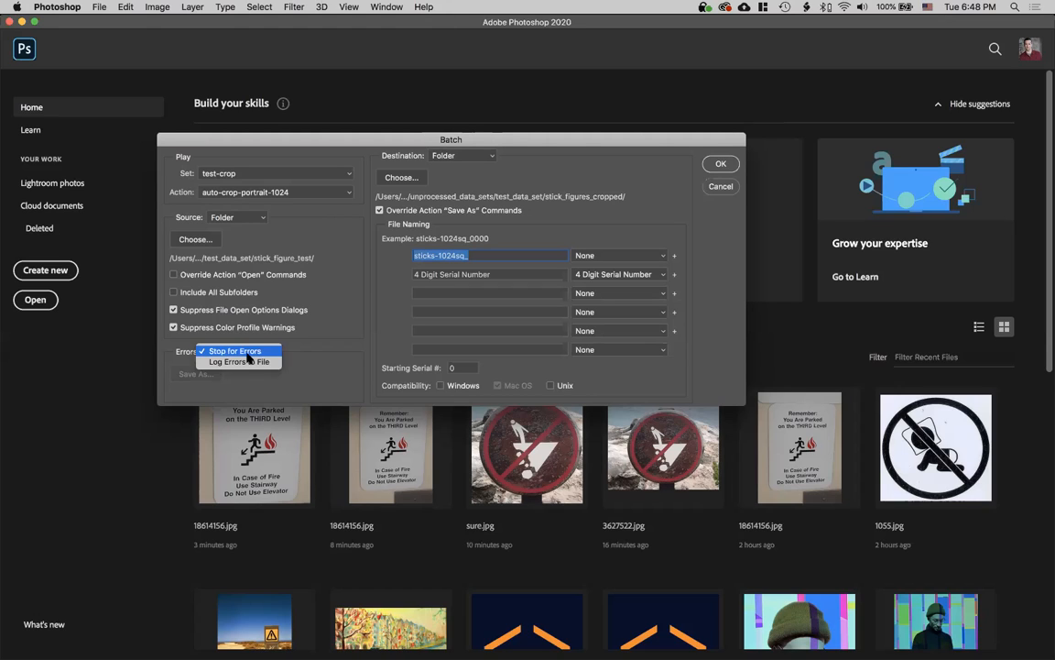
click(246, 363)
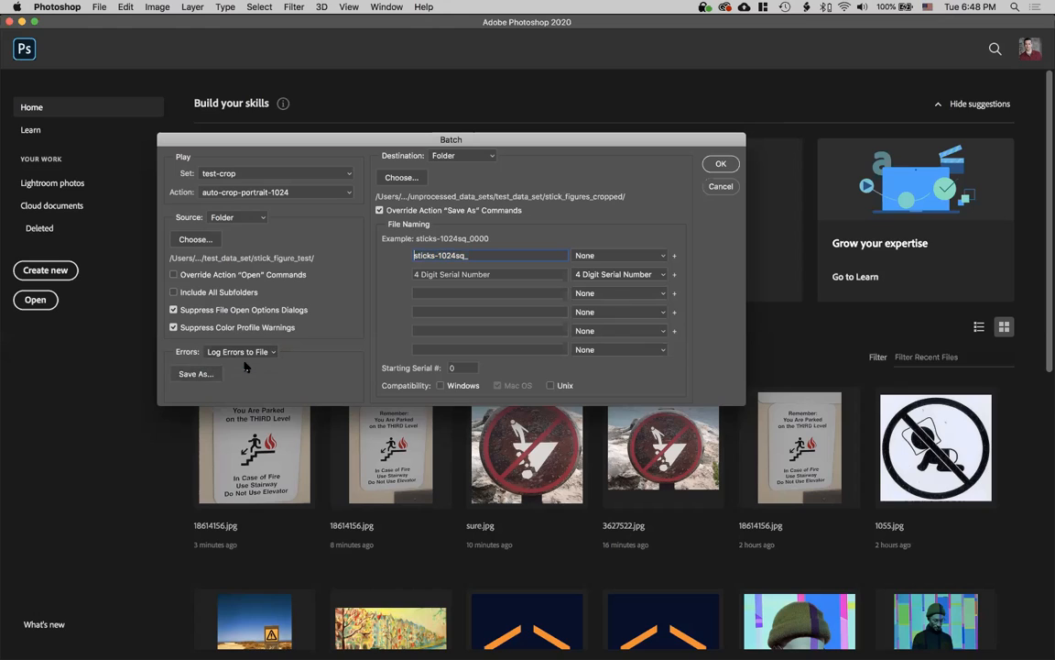
click(247, 352)
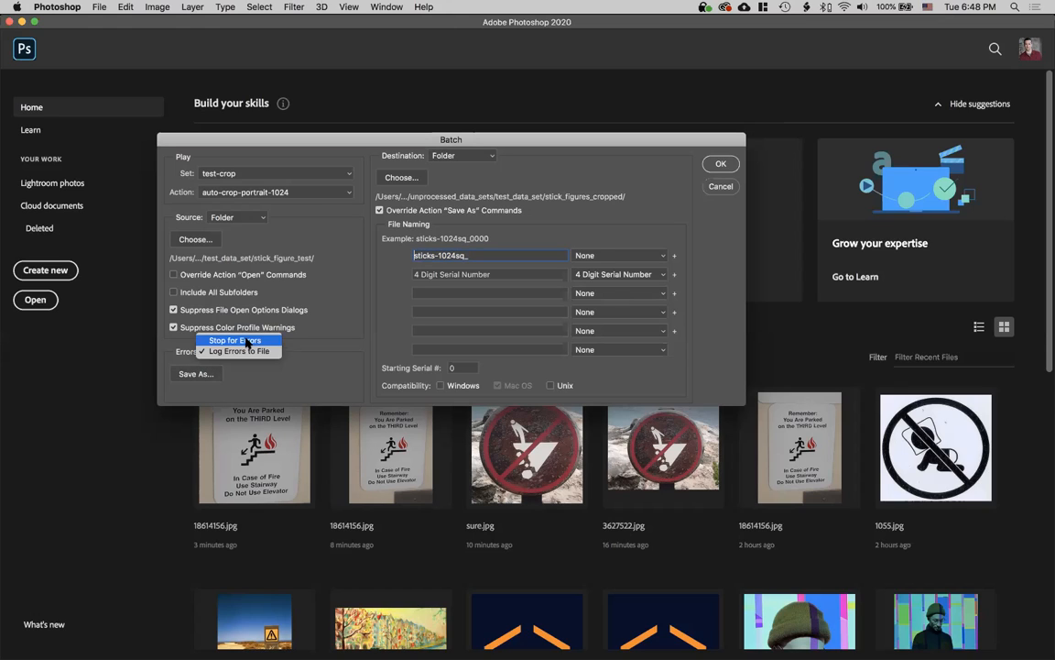
click(245, 353)
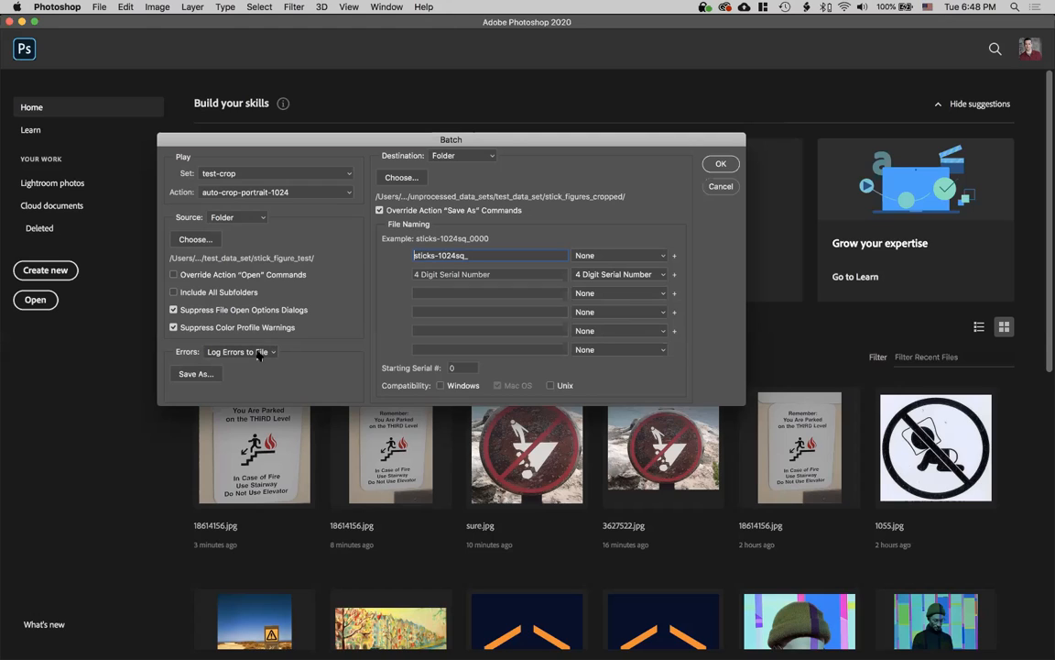
click(253, 354)
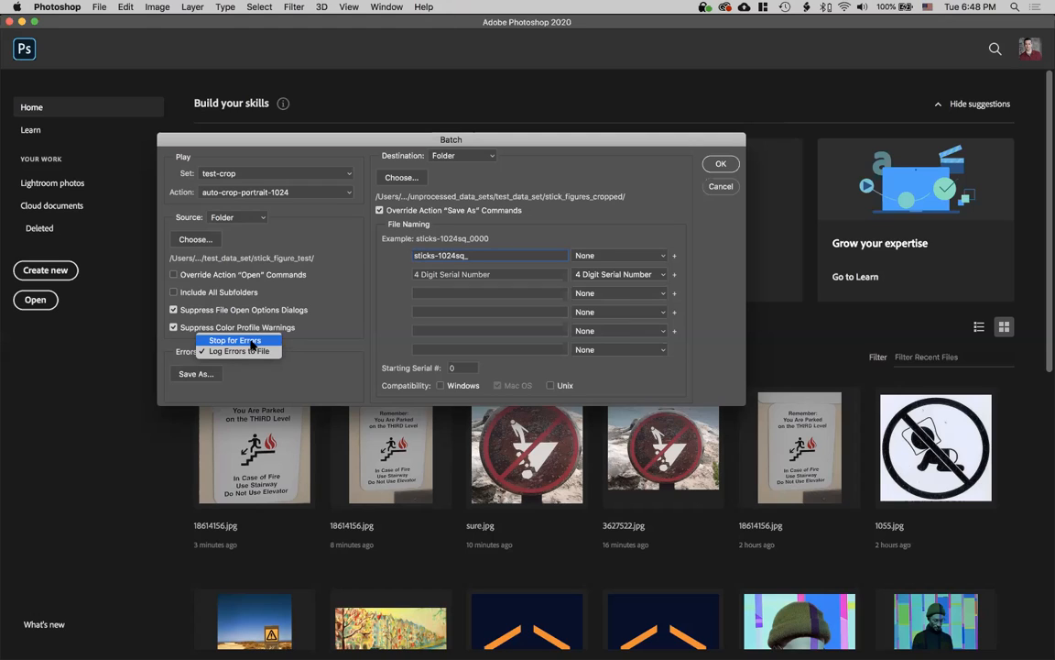
click(360, 327)
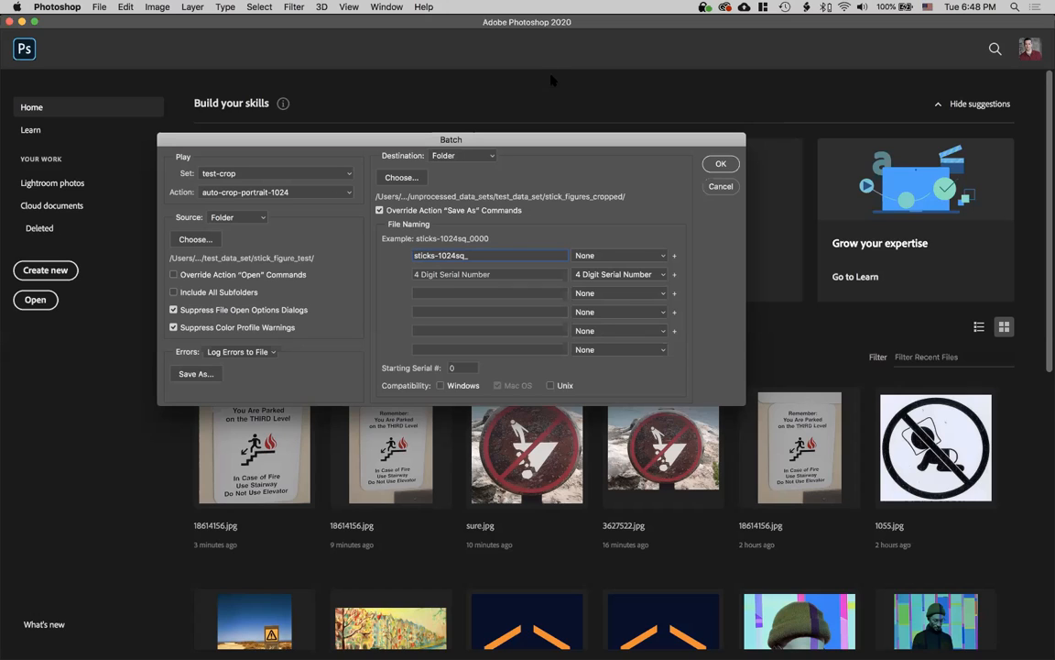
Choose the test_cropped folder in test_data_set as the batch destination, with Override Action "Save As" Commands enabled
click(451, 158)
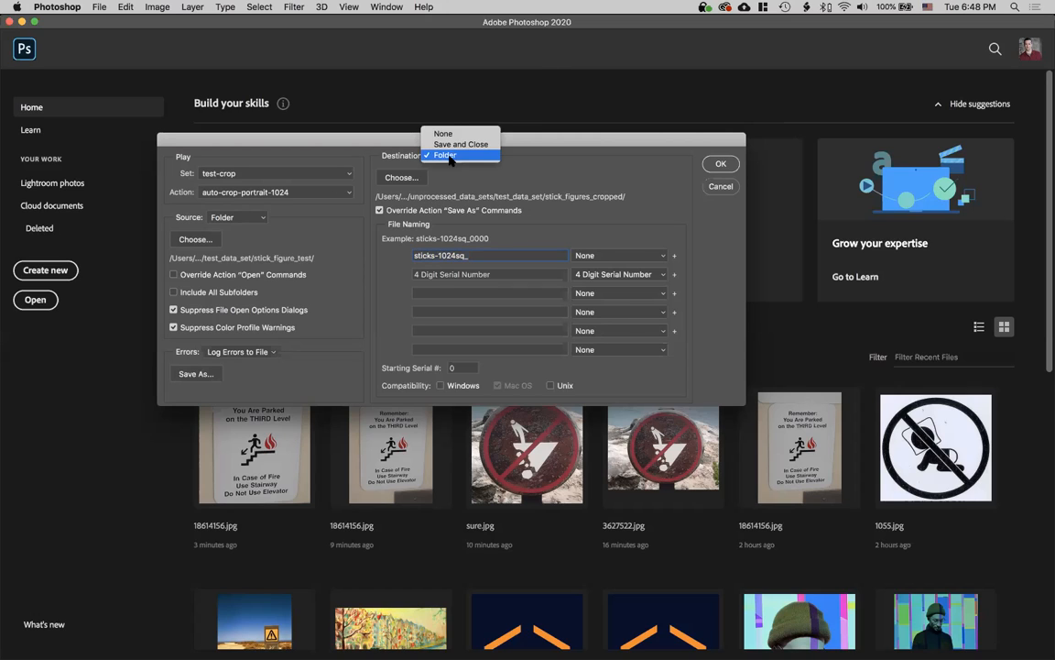
click(444, 156)
click(396, 178)
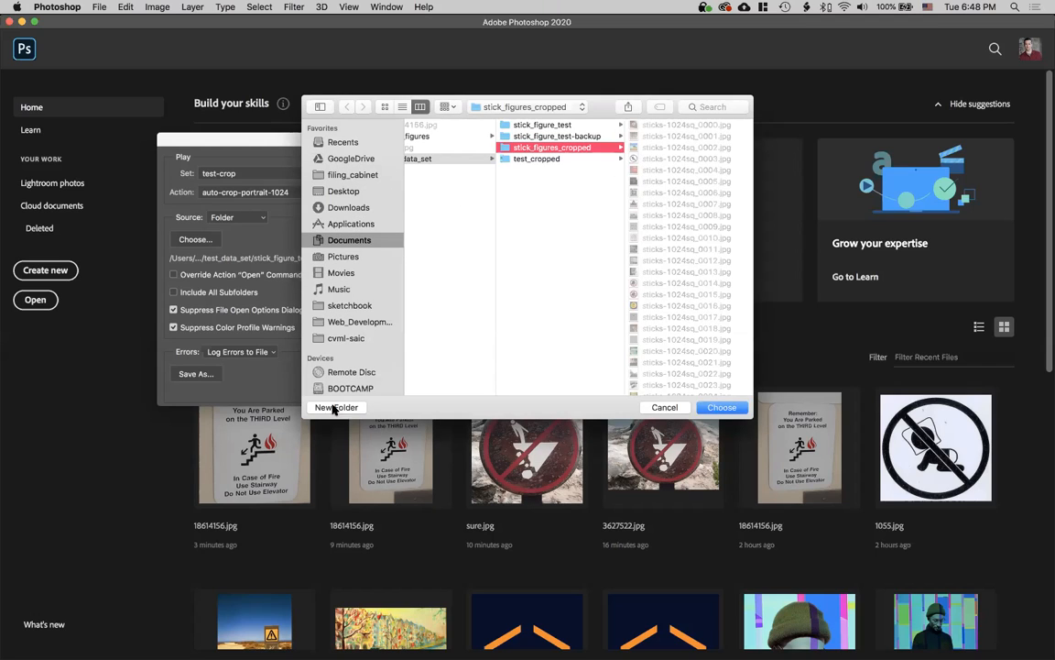
click(546, 158)
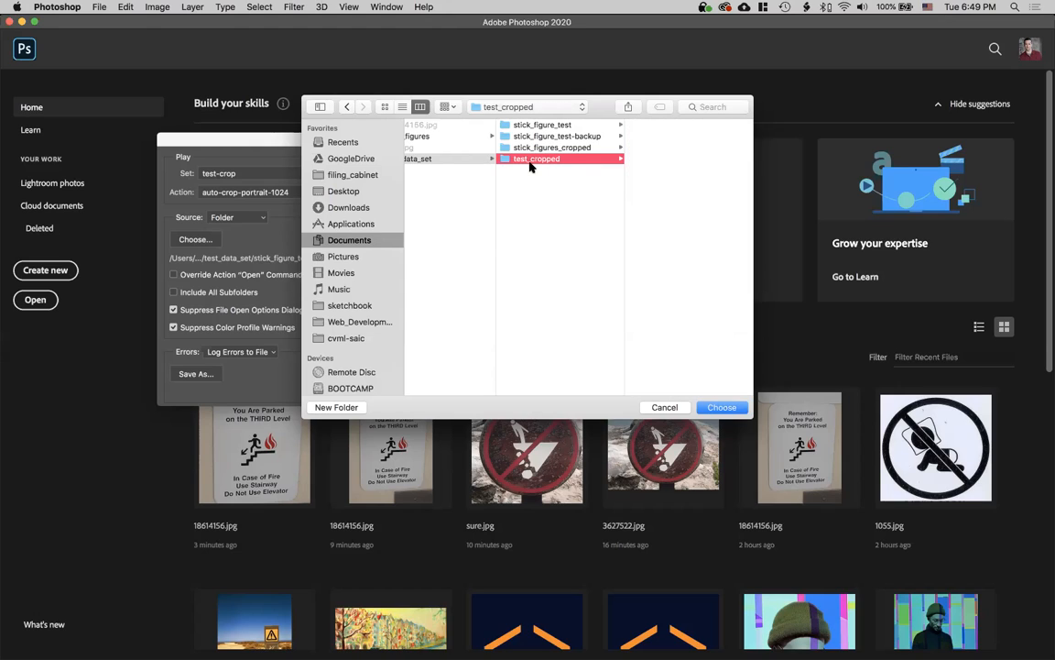
click(728, 407)
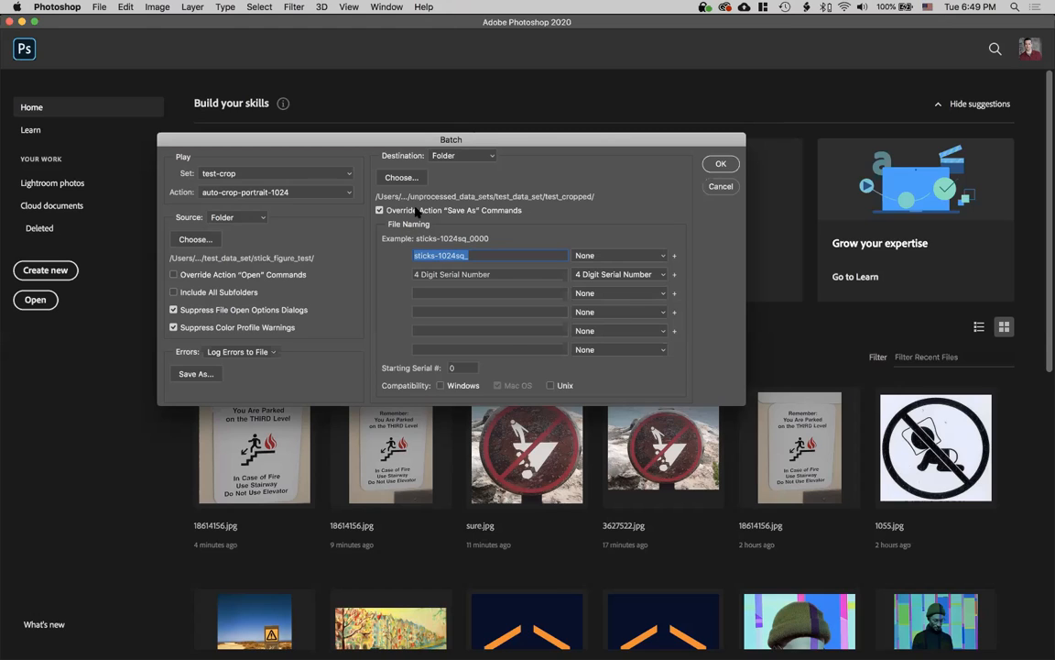
click(380, 210)
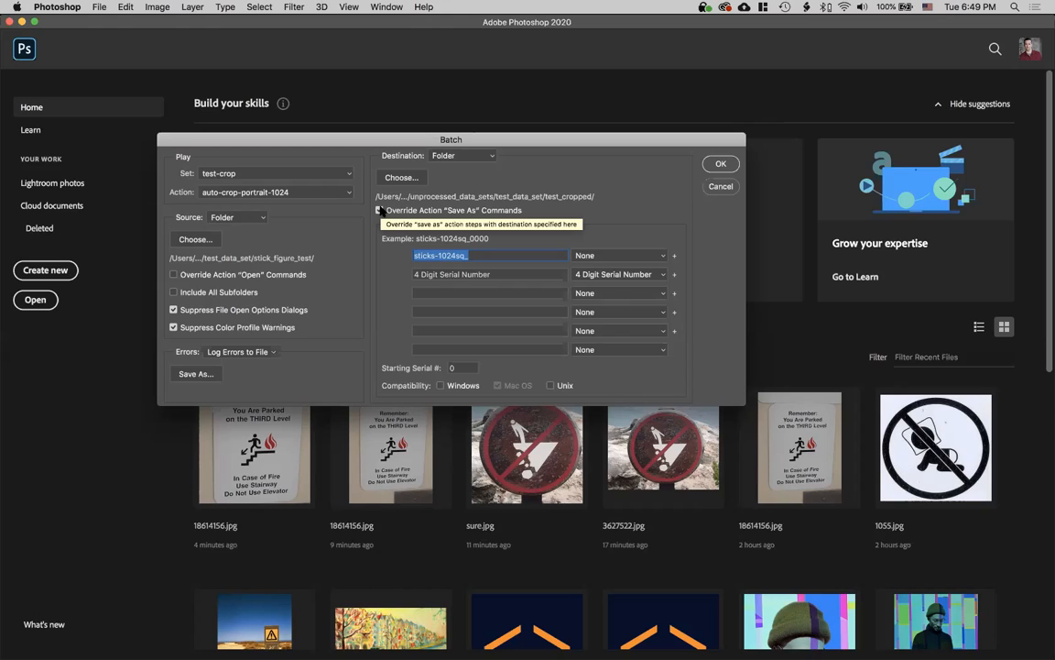
click(379, 210)
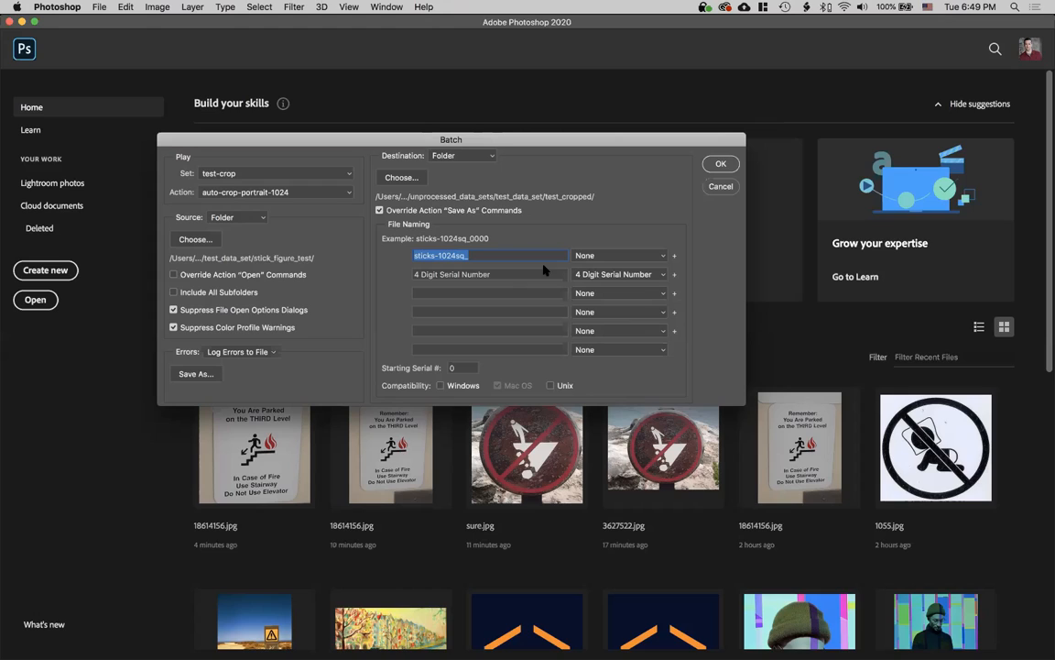
Set the first file naming field of the batch to the prefix "sticks-1024sq-"
click(470, 255)
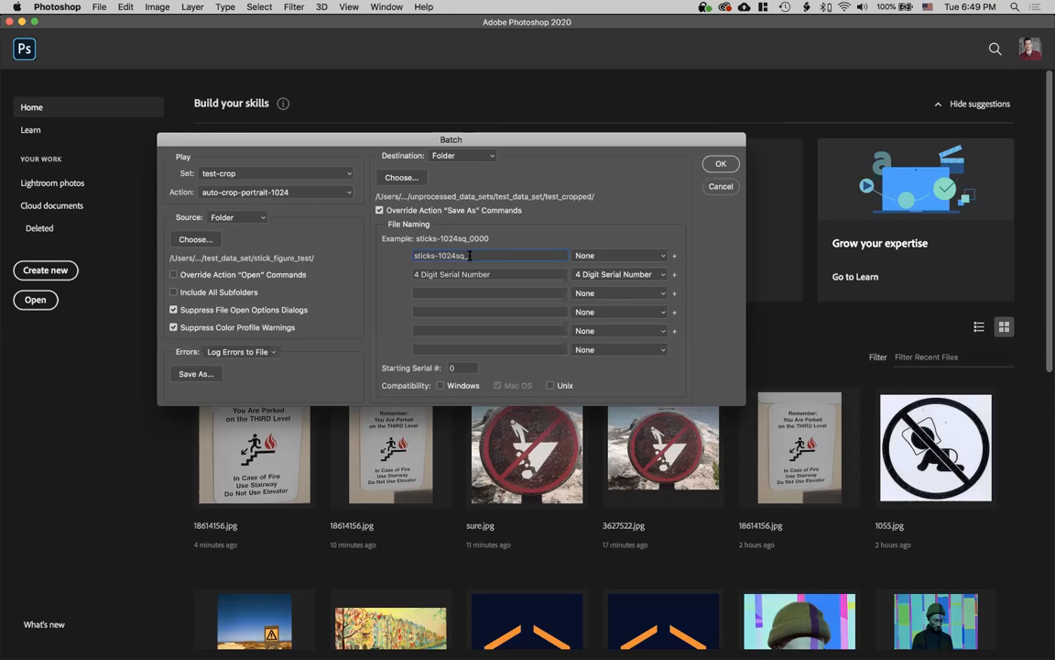
key(BackSpace)
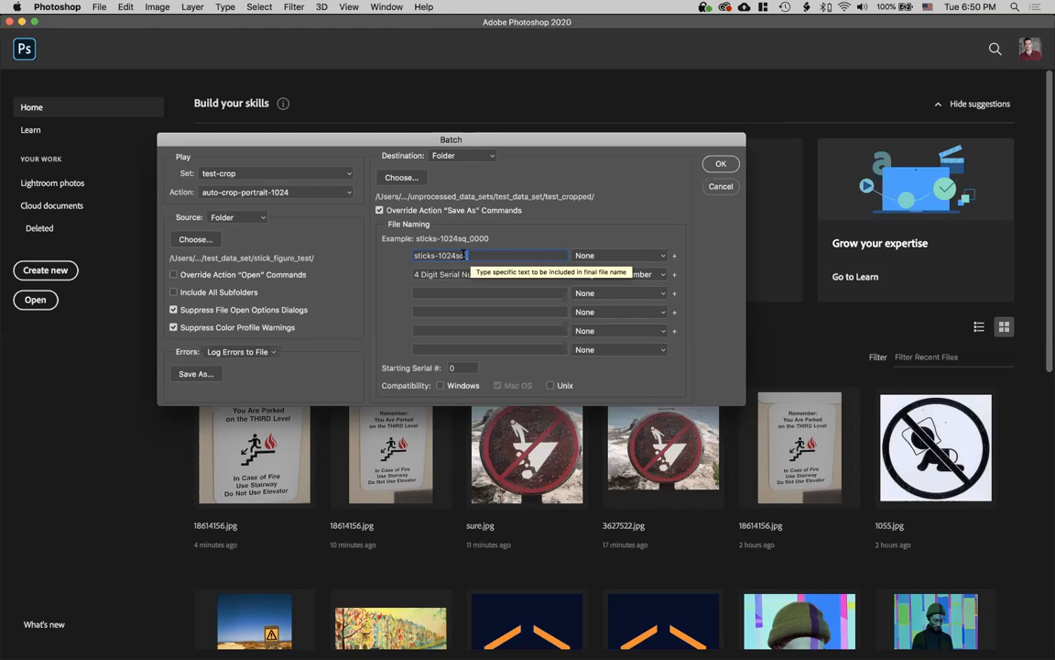
double_click(424, 256)
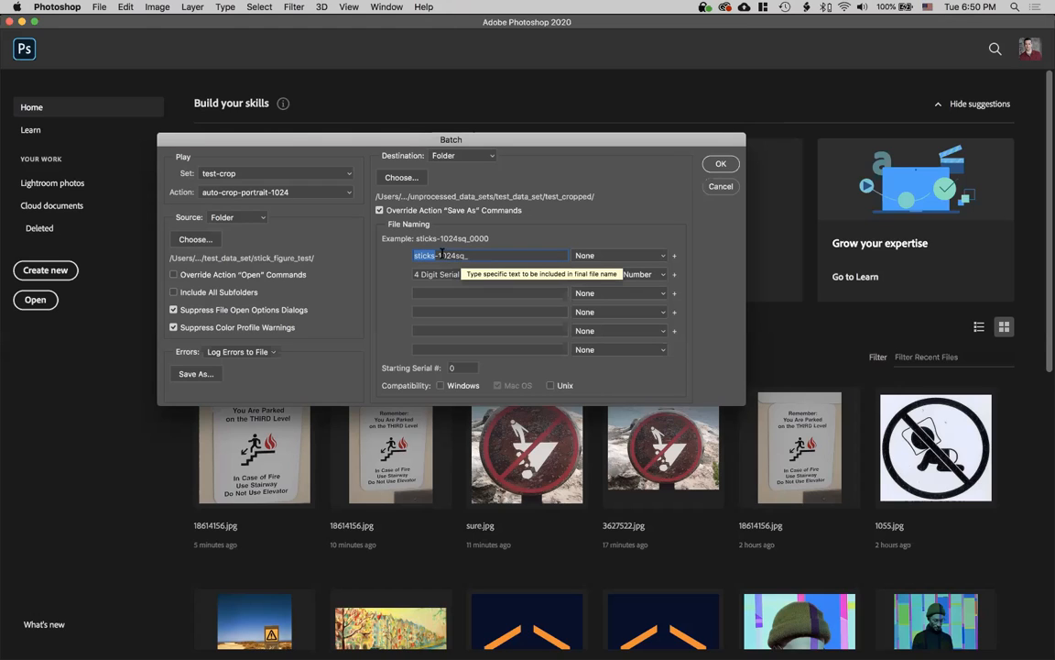
click(470, 254)
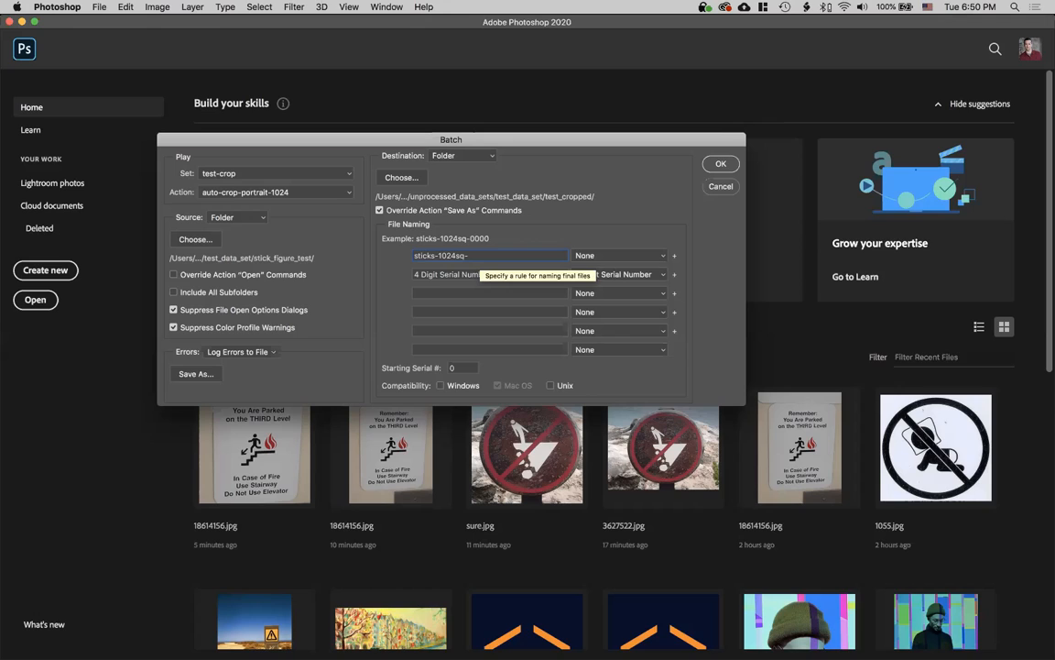
triple_click(474, 254)
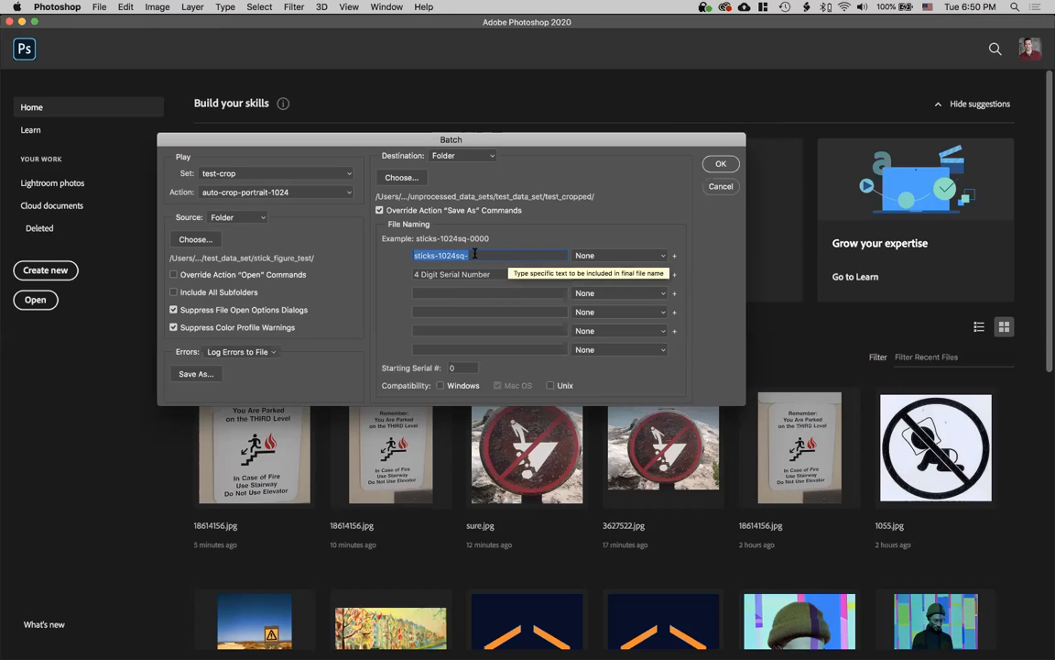
Review the naming rules offered for the first and second file naming fields of the batch
click(599, 255)
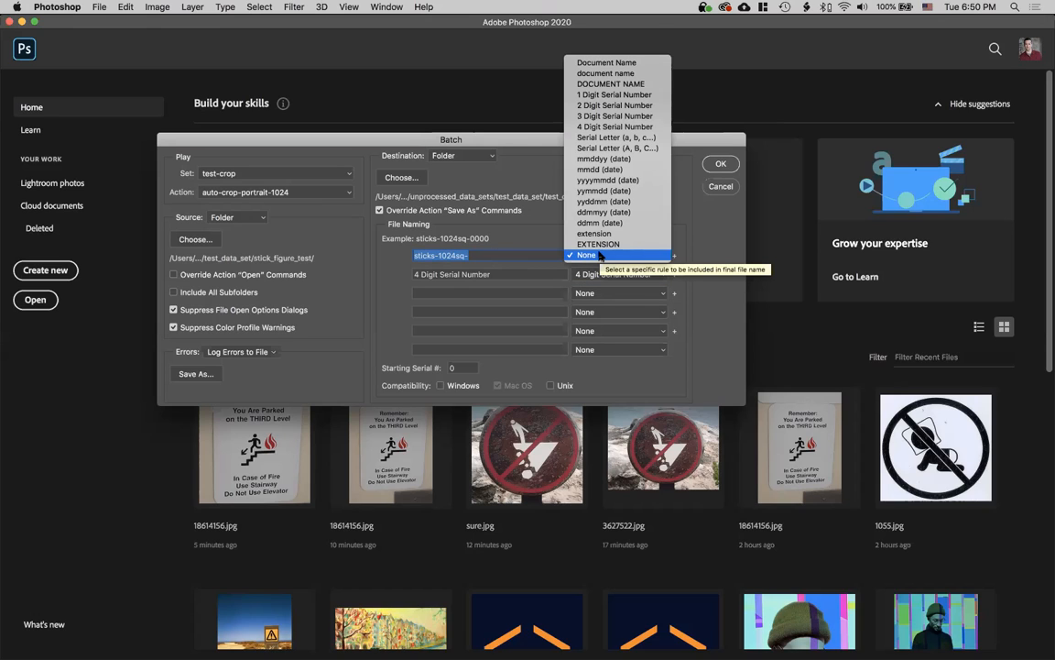
click(553, 257)
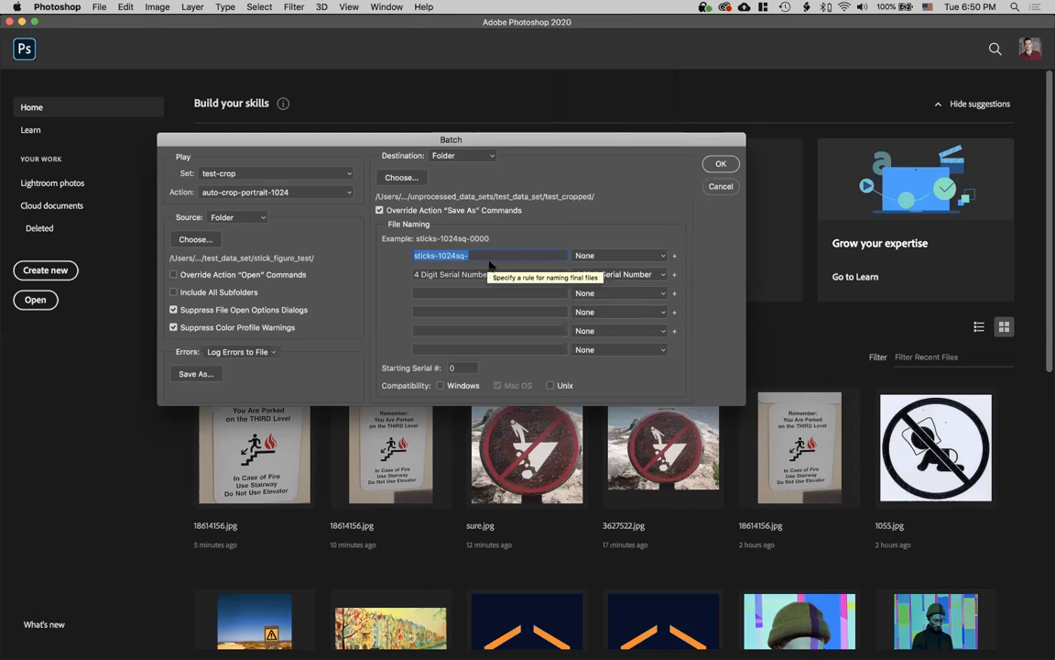
click(513, 274)
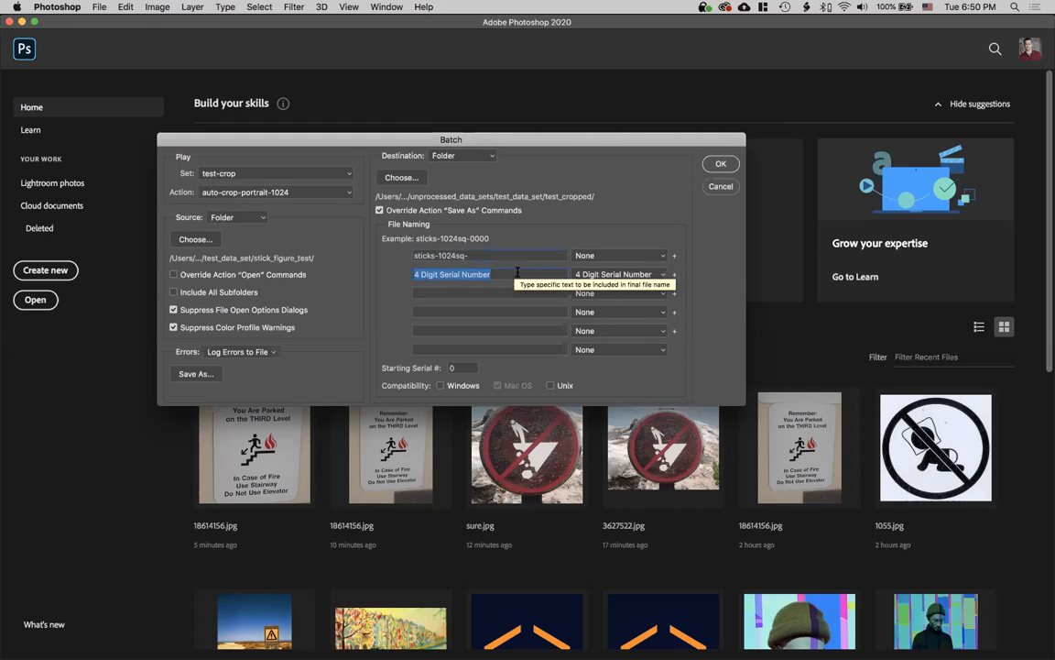
click(656, 275)
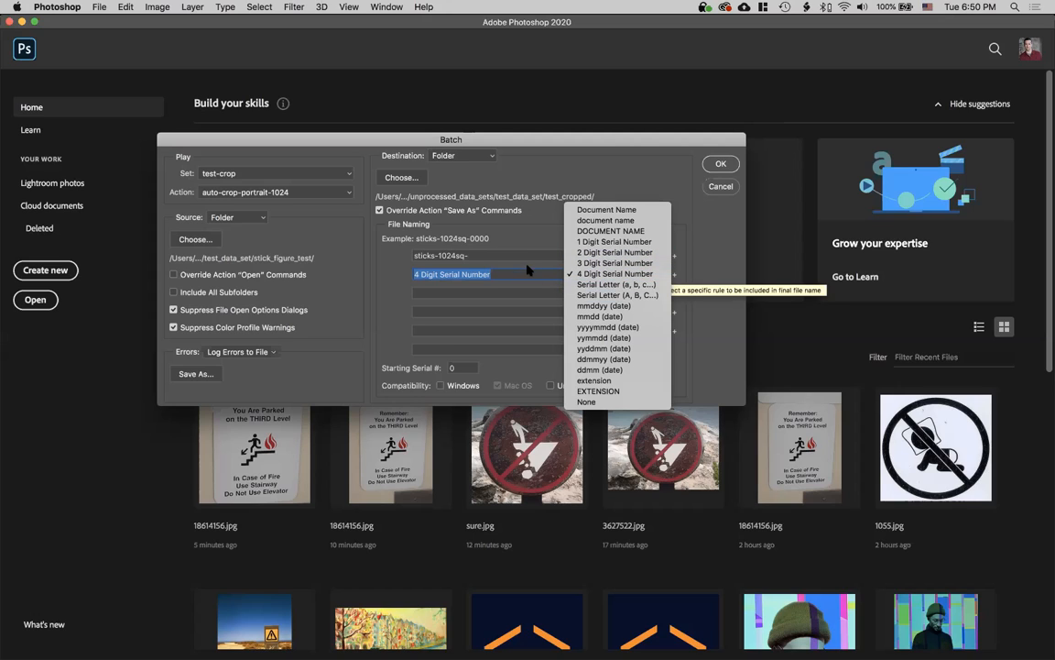
click(529, 235)
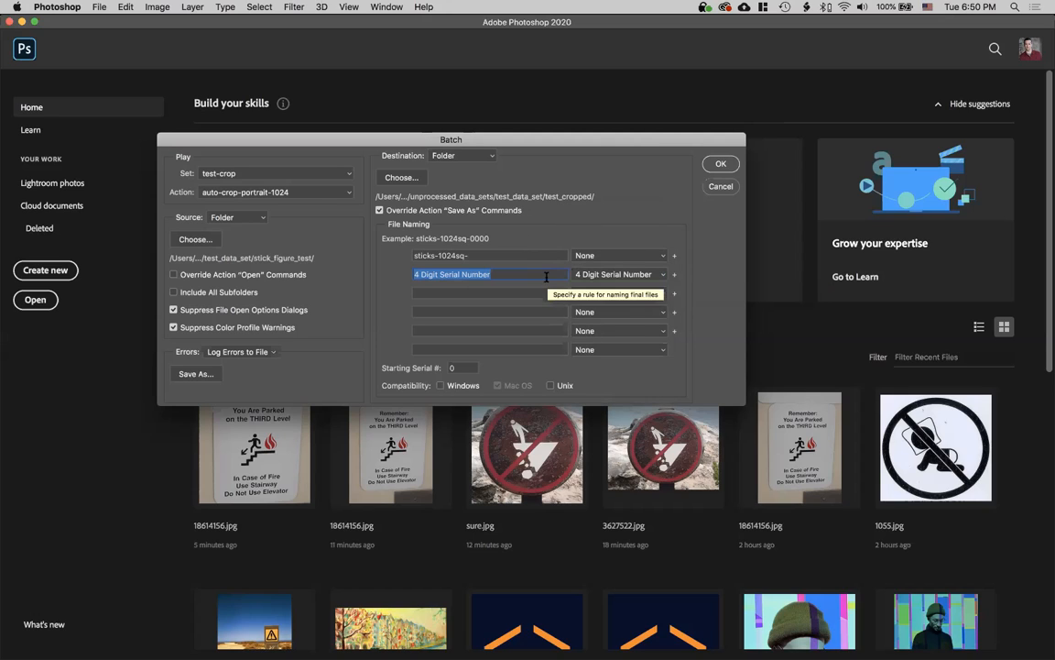
click(415, 256)
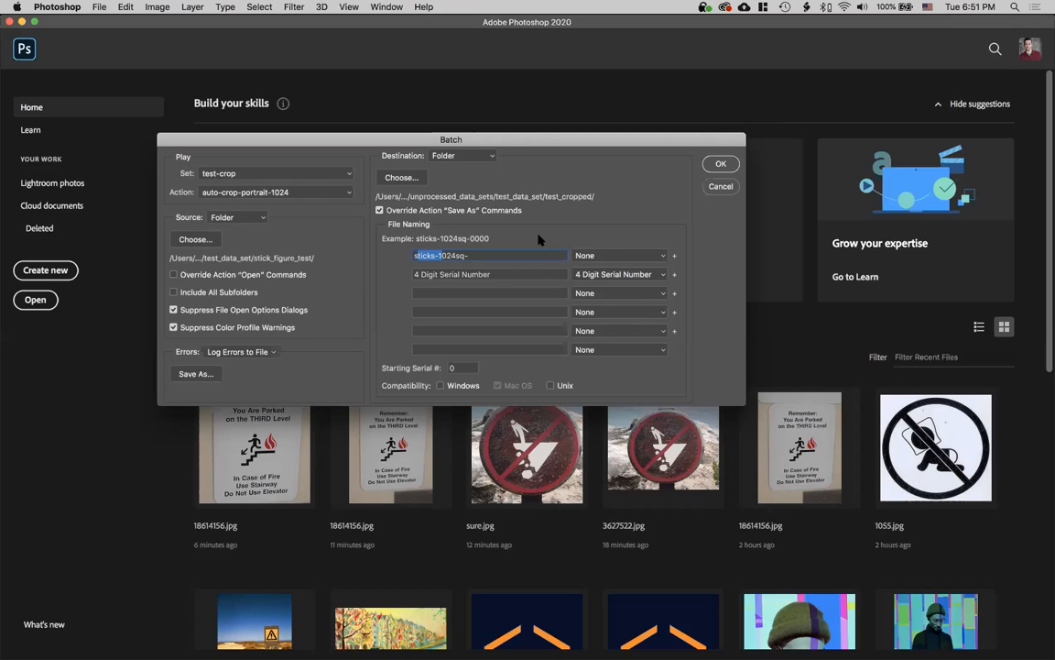
Try to run the batch with the current settings
click(719, 165)
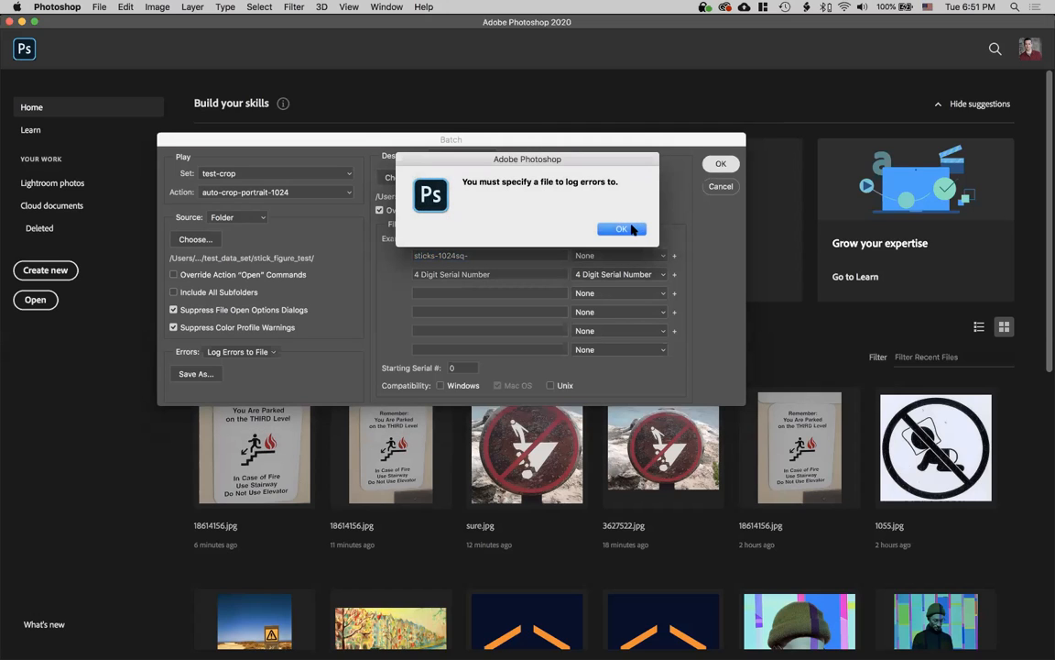
key(Return)
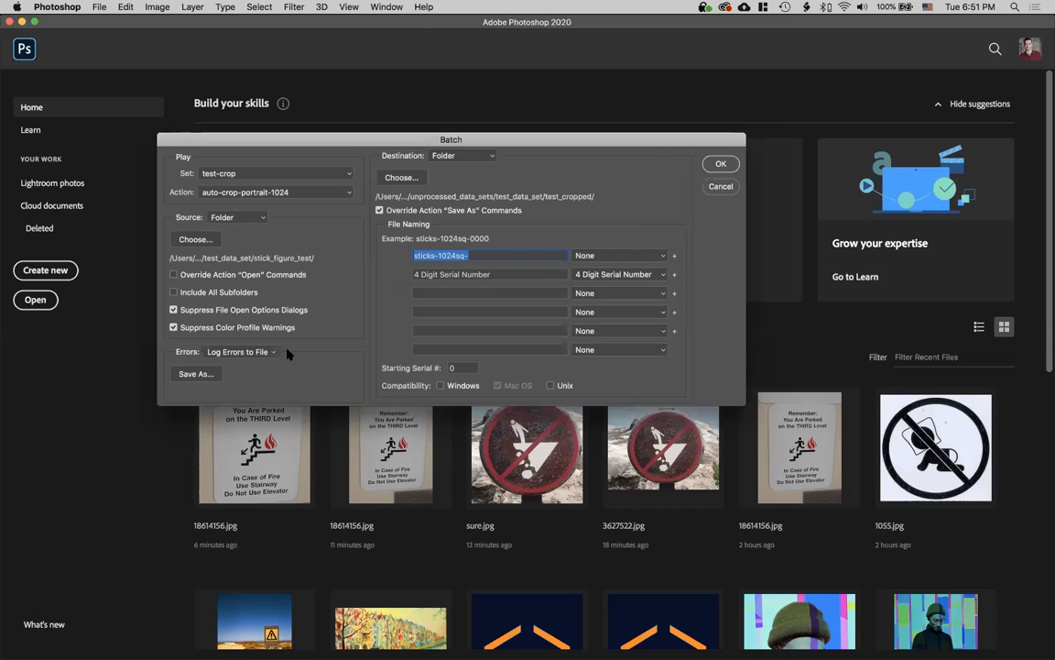
click(194, 374)
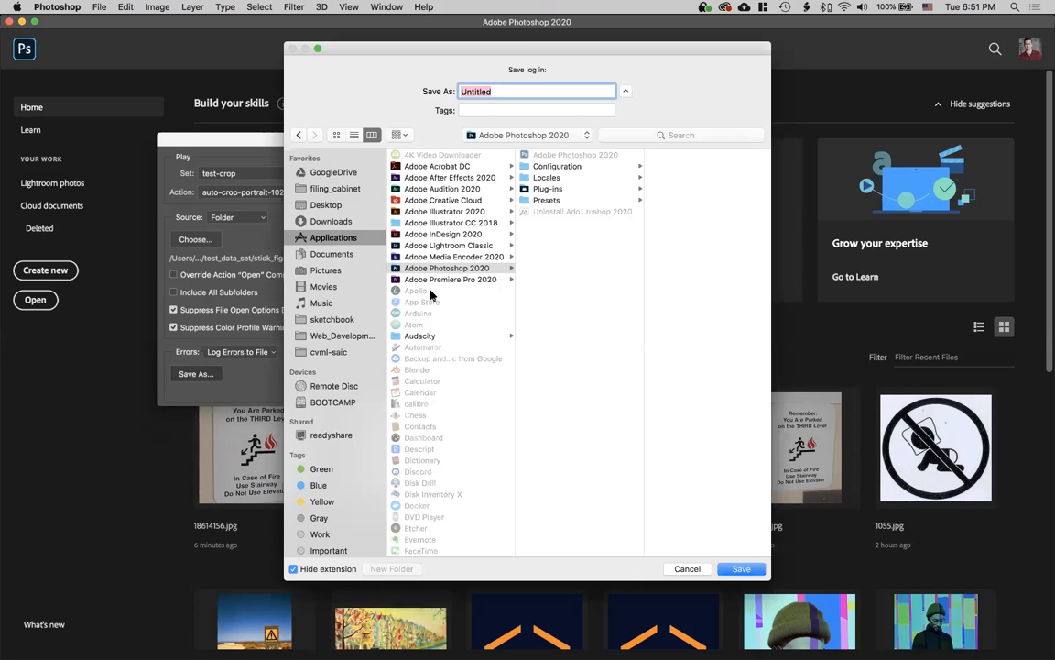
drag(340, 51, 376, 46)
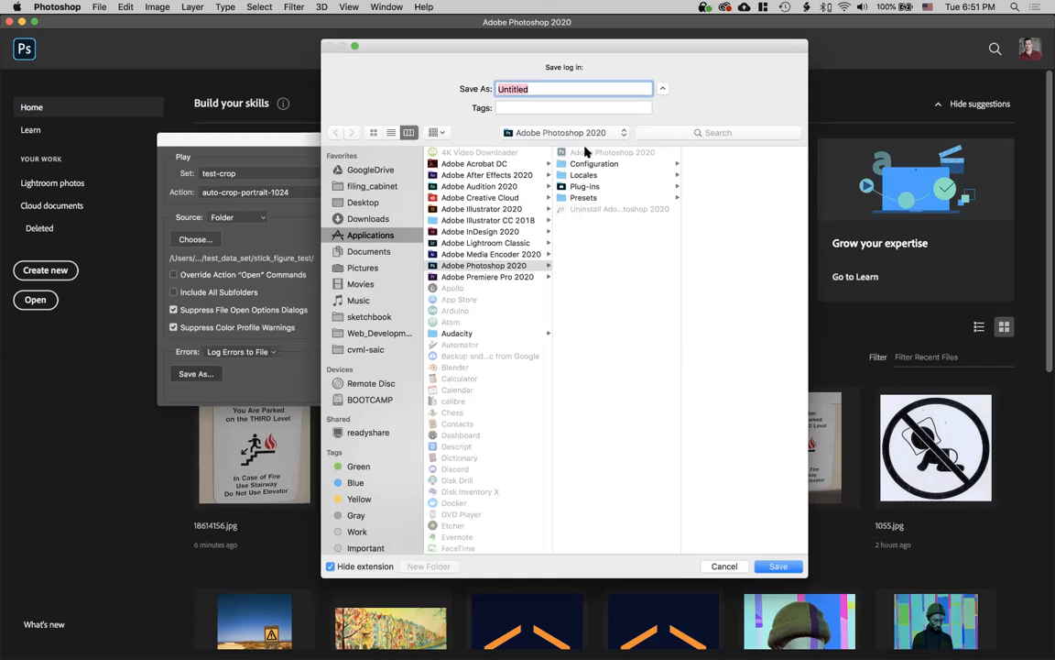
click(723, 566)
Create a folder named errors inside unprocessed_data_sets/test_data_set for the batch error log
click(197, 373)
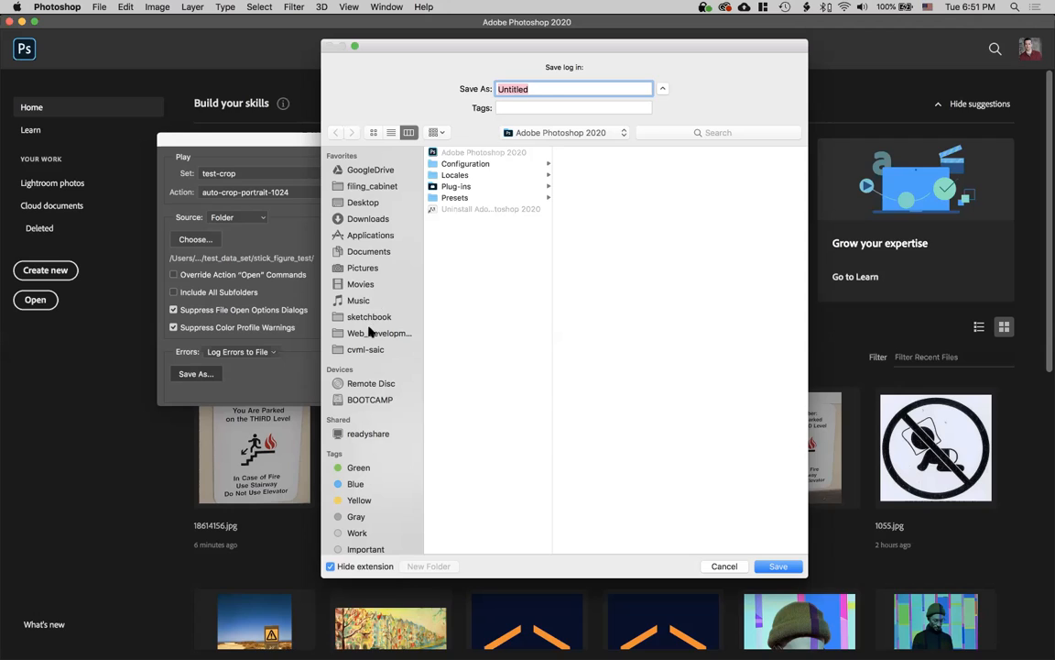
click(366, 251)
click(469, 209)
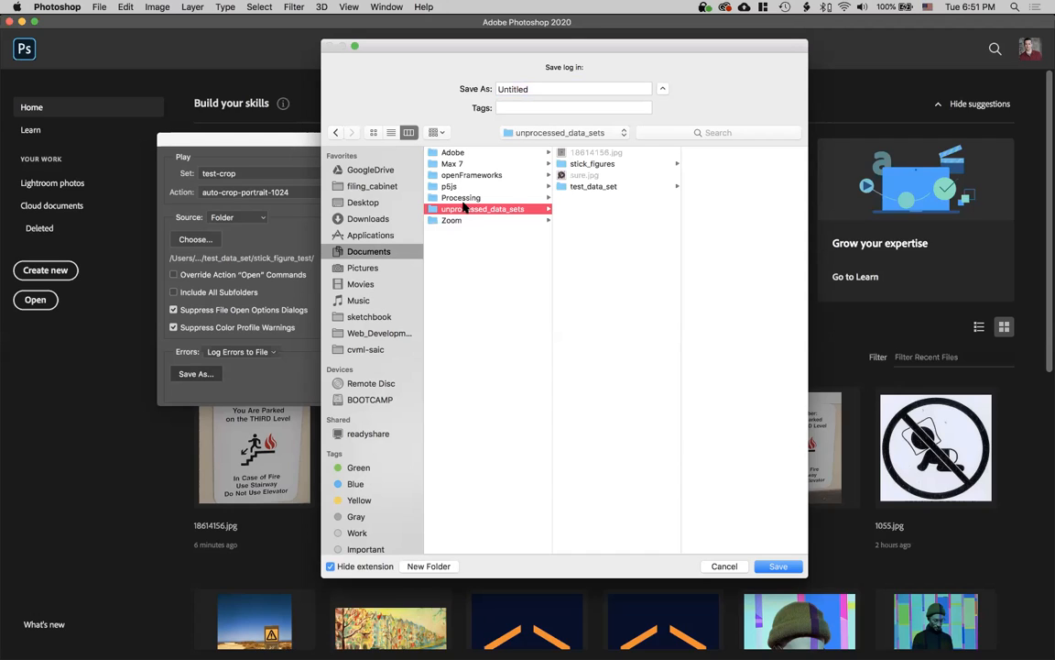
click(590, 185)
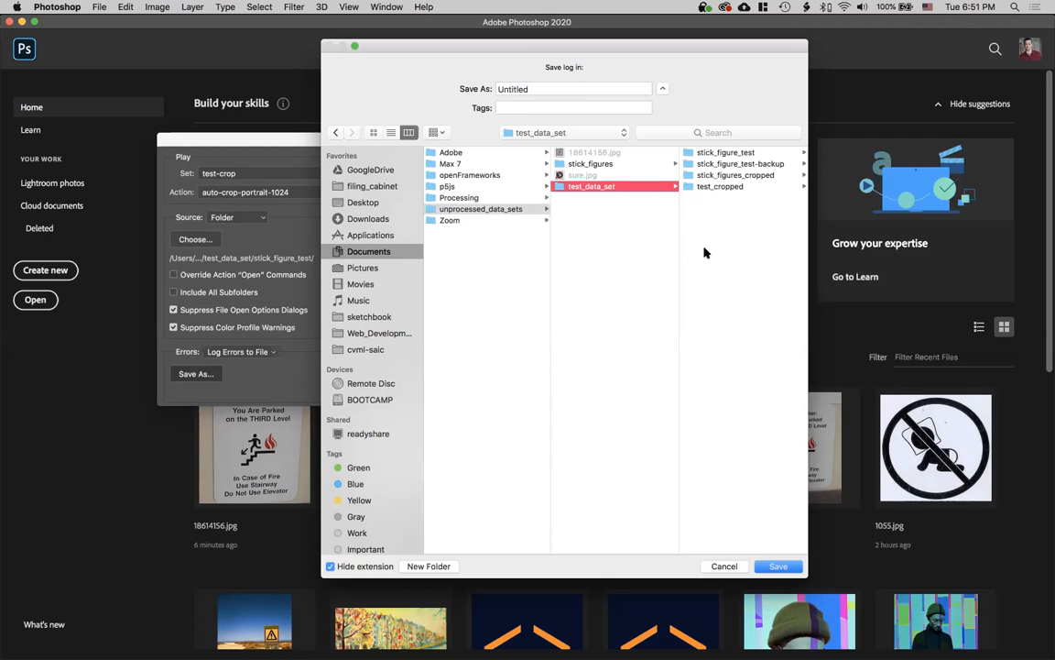
key(super+shift+n)
text(errors)
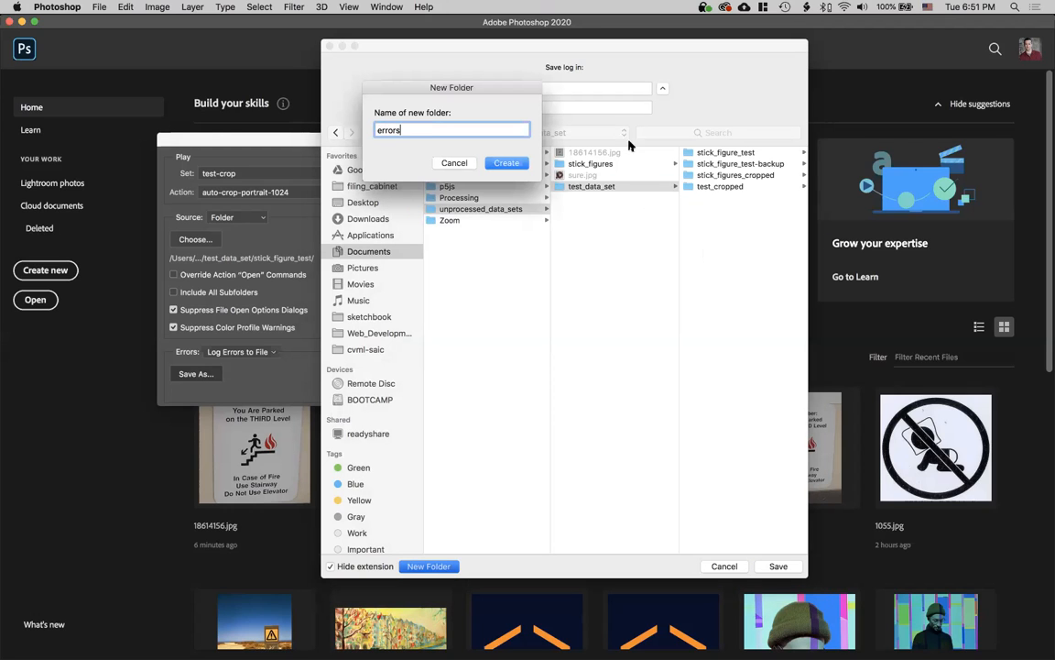
click(509, 163)
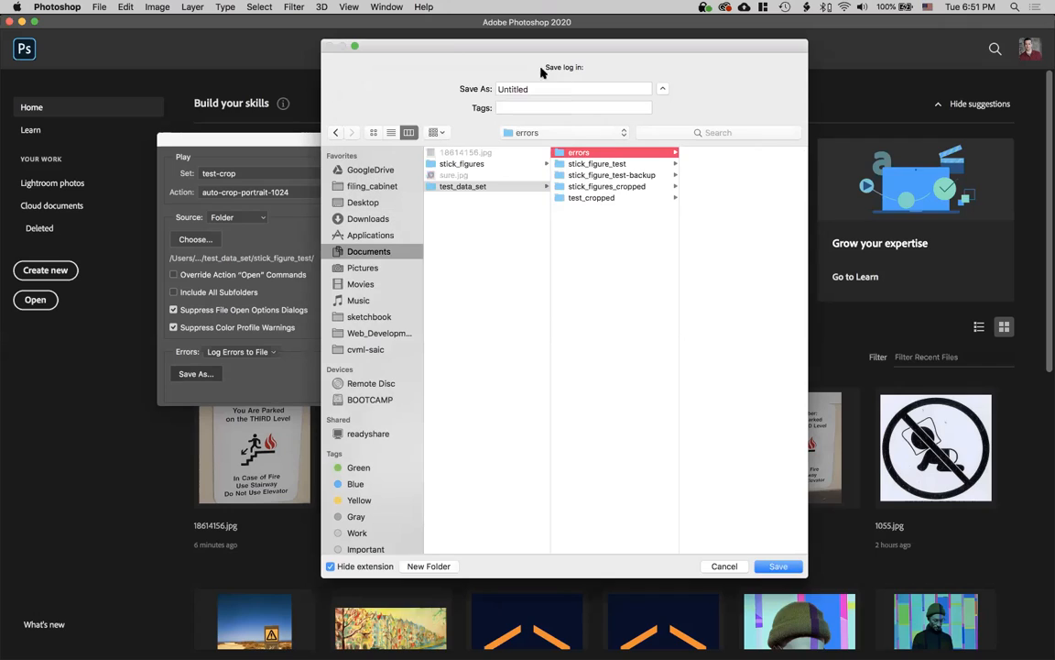
Save the batch error log as cropt_test_error in the errors folder
double_click(533, 88)
text(cropt_test_error)
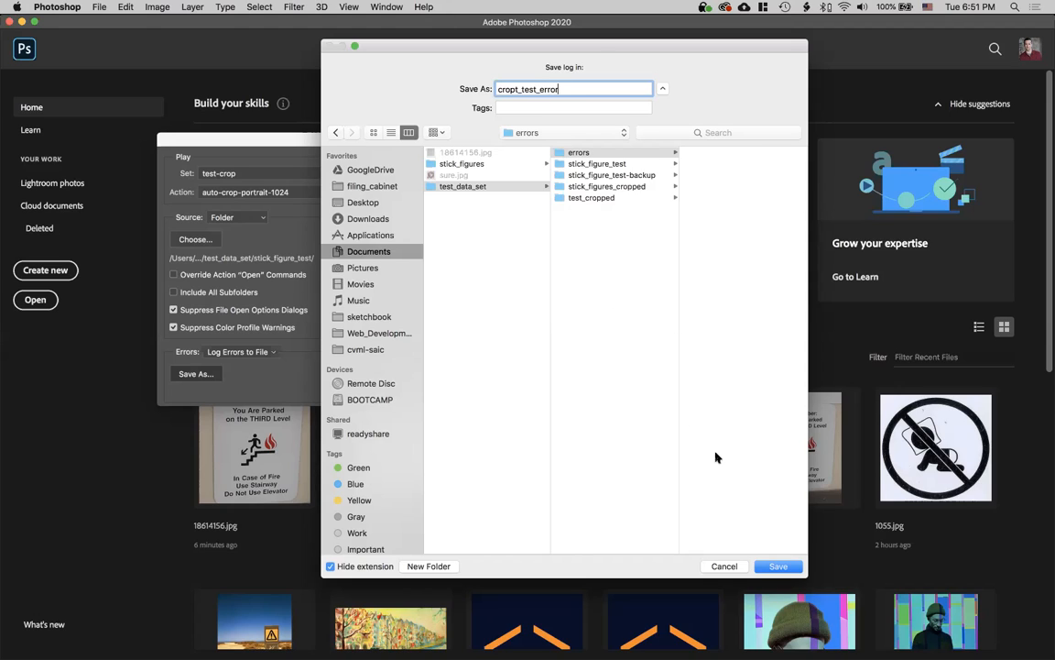
click(631, 154)
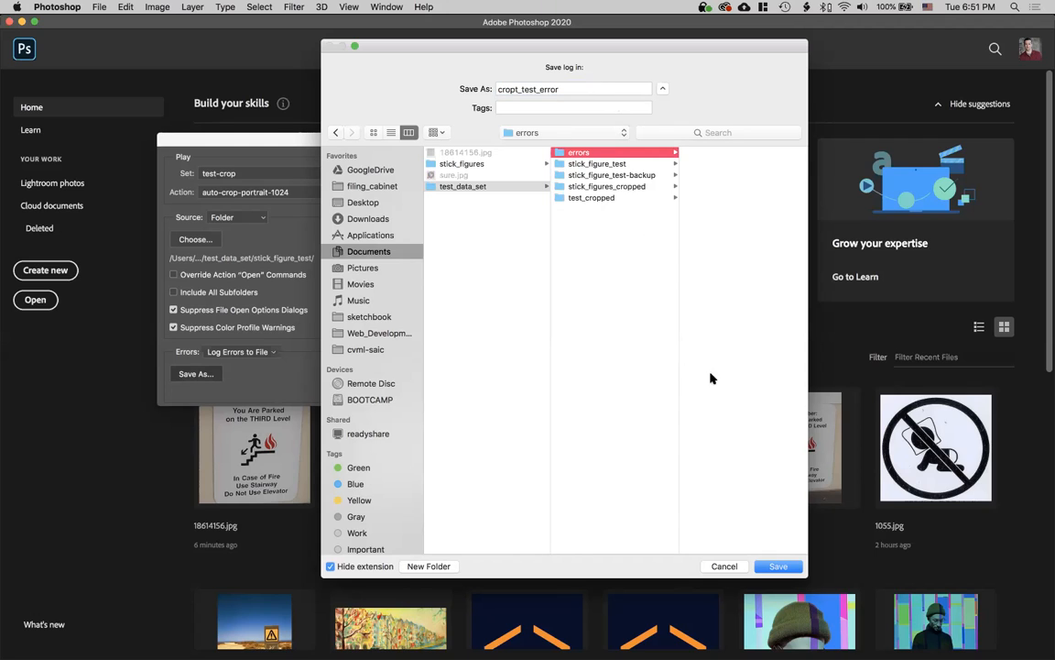
click(778, 566)
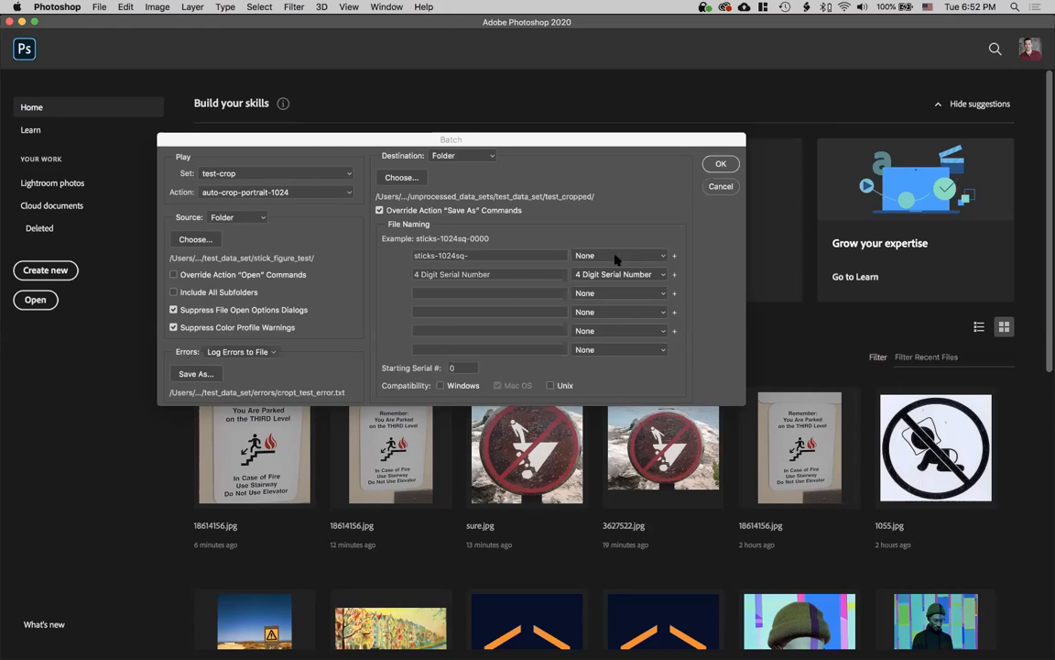
Run the batch with the auto-crop-portrait-1024 action on the stick_figure_test folder
click(718, 171)
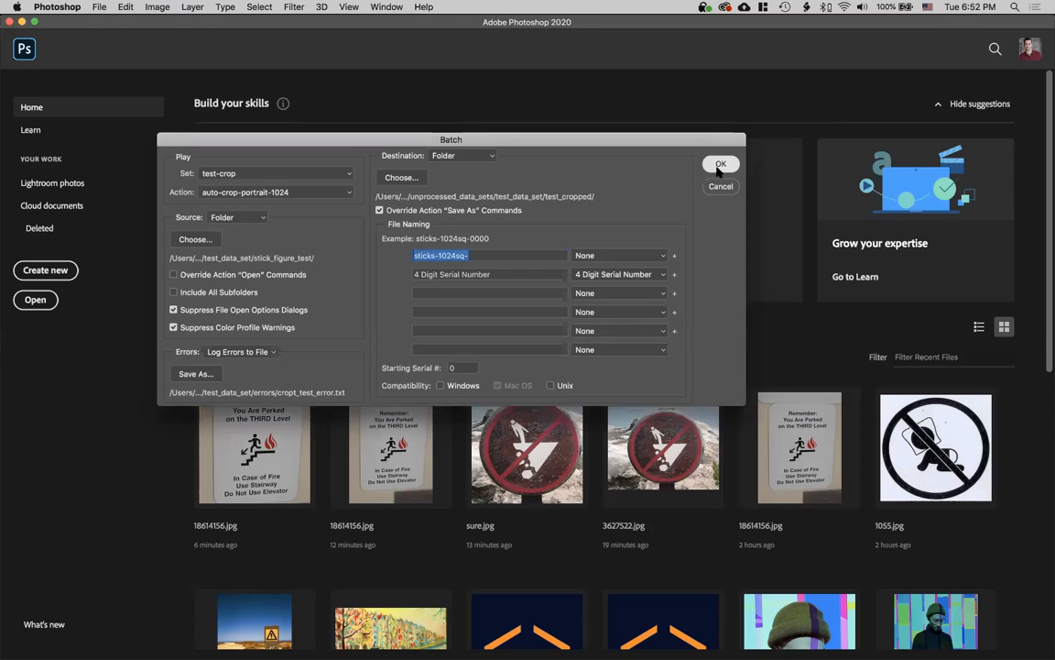
click(716, 168)
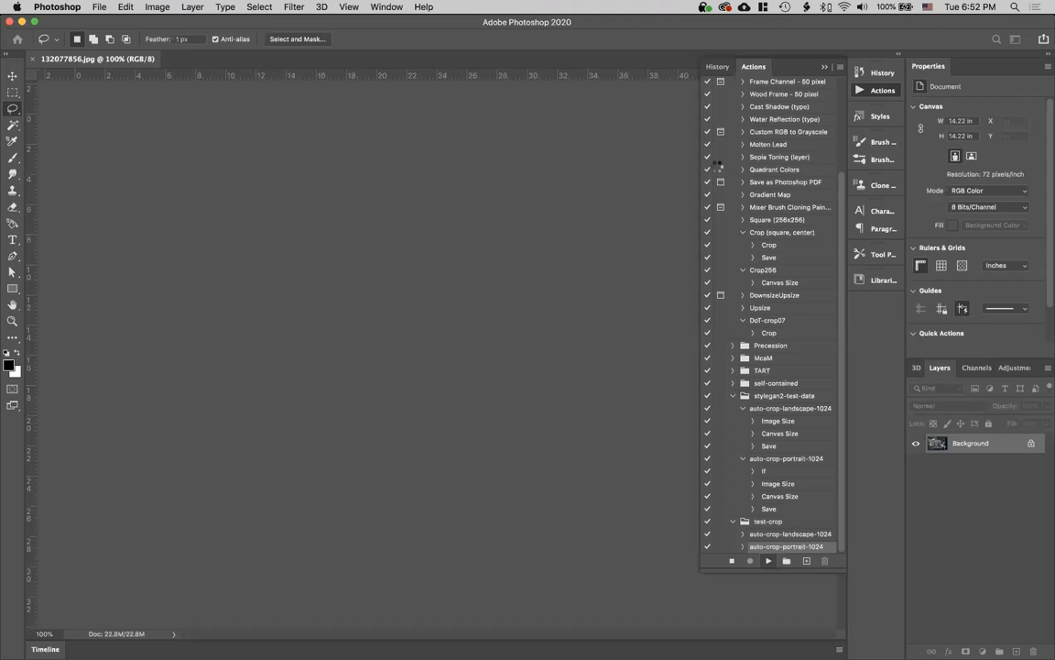
Switch to Finder and browse the folders around stick_figures_1024sq-test while the batch runs
key(super+Tab)
key(super+Tab)
key(super+Tab)
key(super+Tab)
key(super+Tab)
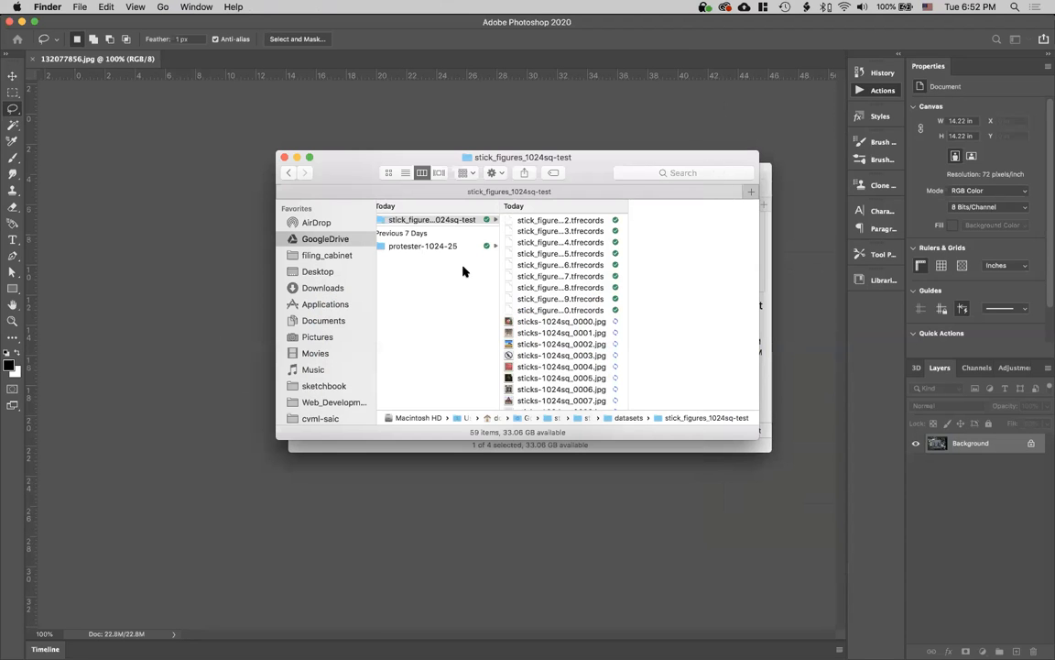
scroll(463, 271, left, 5)
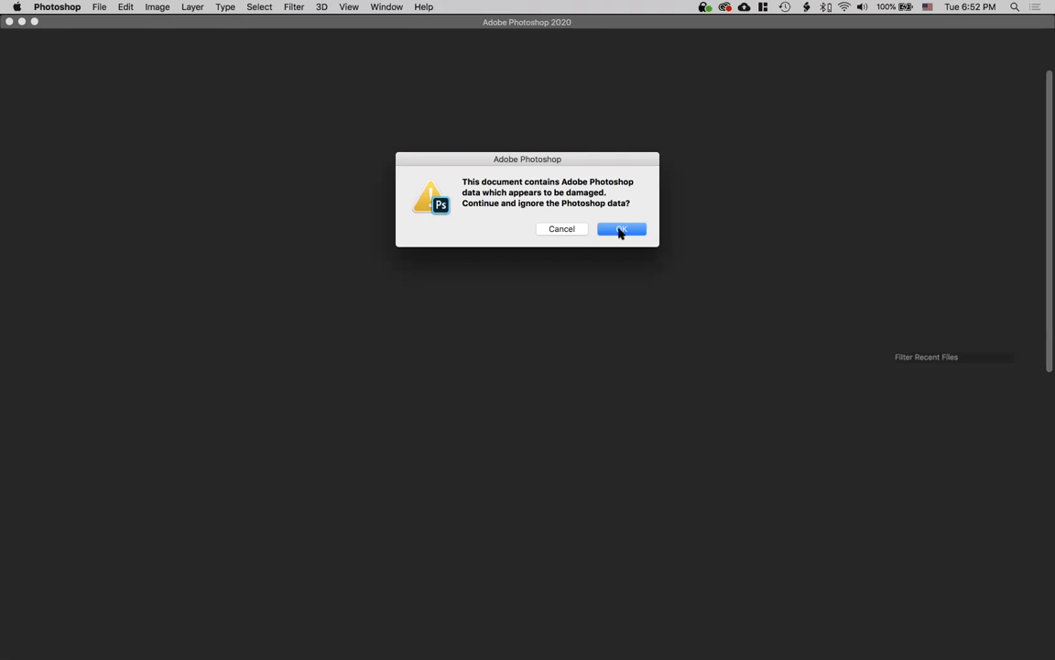
Continue the batch and ignore the damaged Photoshop data in the document
click(619, 229)
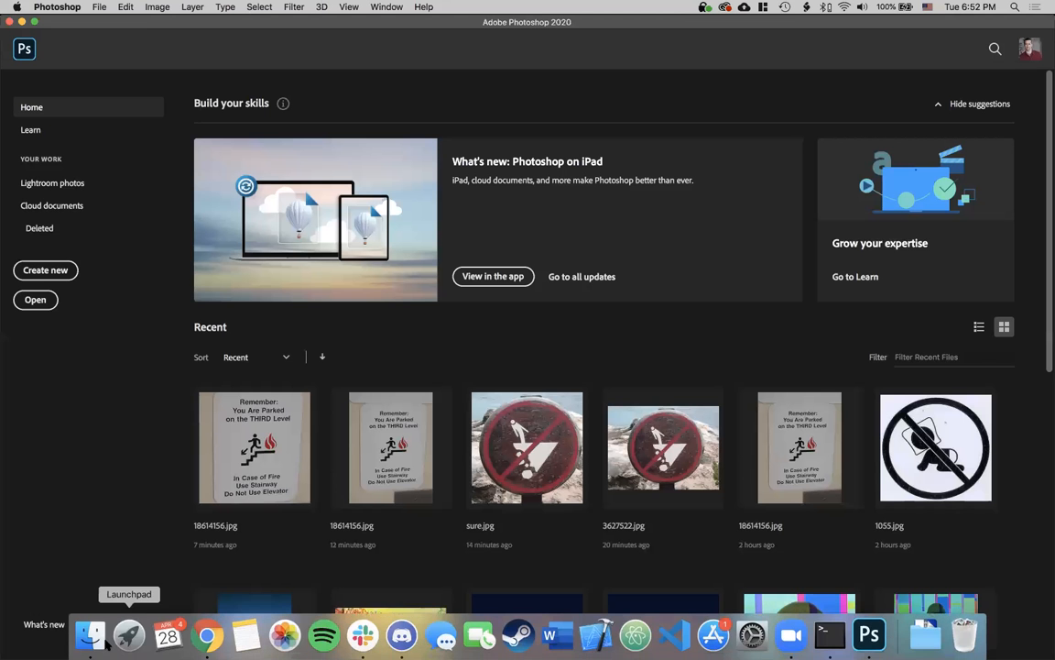
Switch to Finder and look through the stick_figures_1024sq-test and protester-1024-25 folders in datasets
click(90, 647)
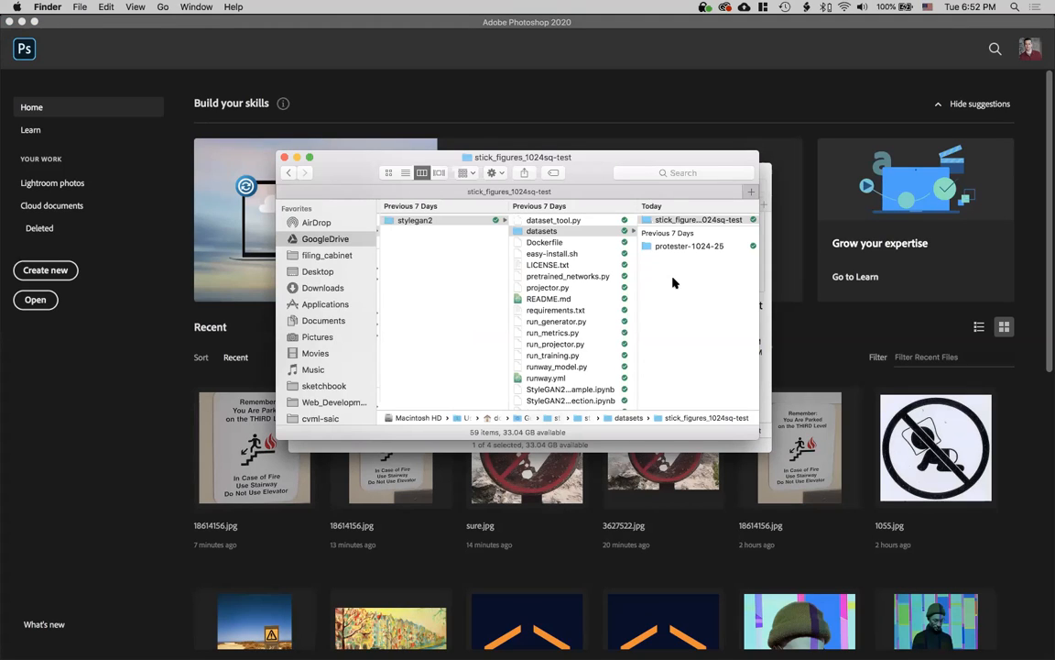
scroll(565, 240, down, 2)
scroll(565, 240, up, 2)
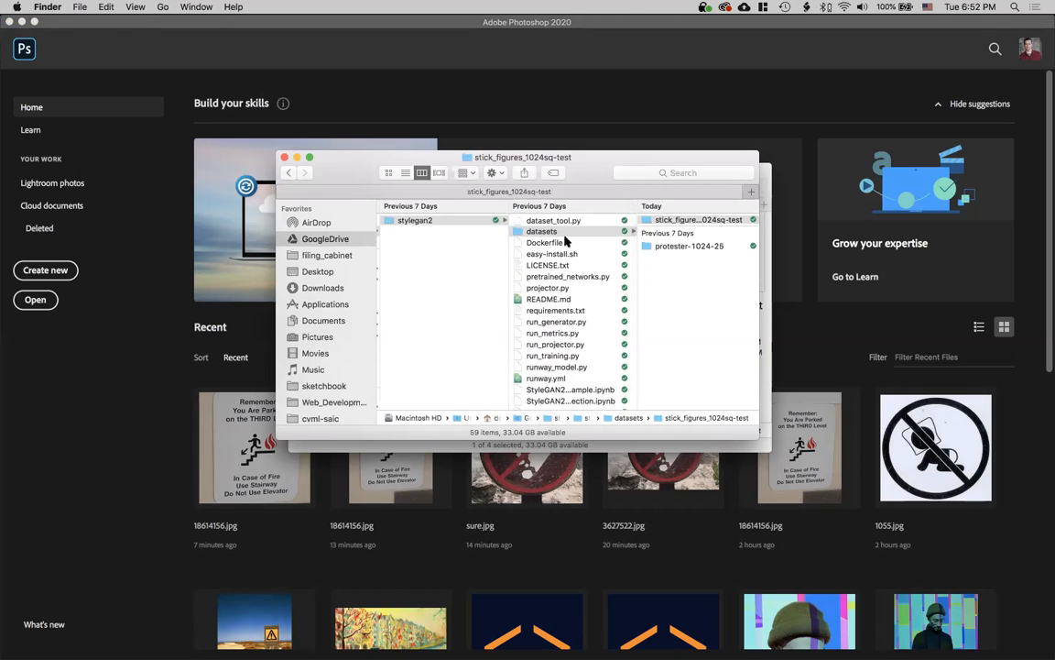
click(657, 220)
click(567, 221)
click(567, 247)
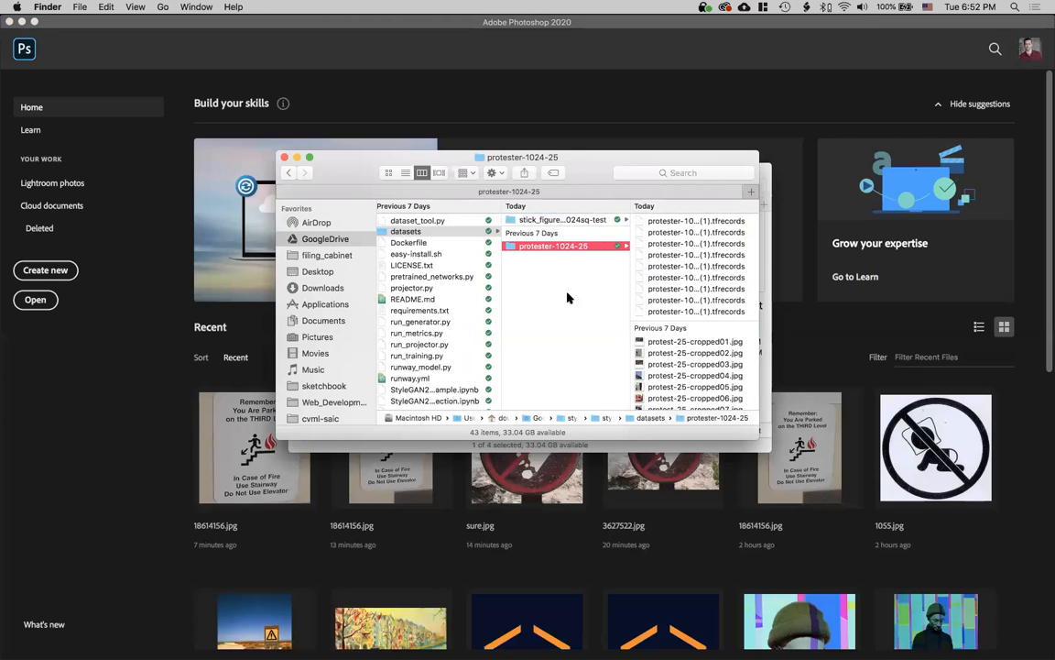